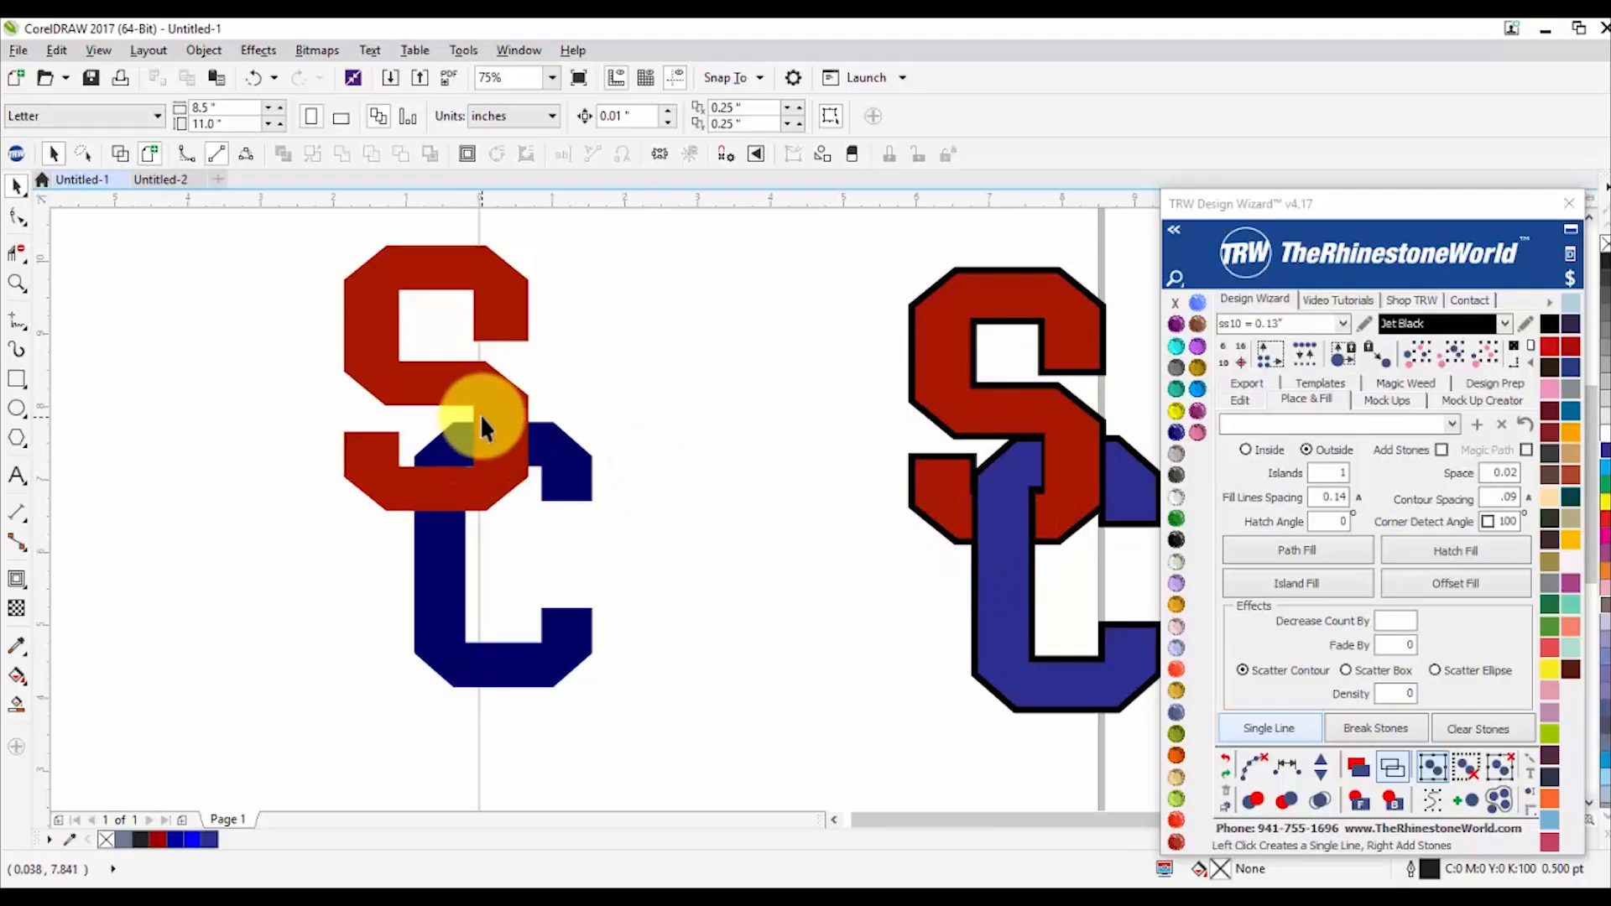
# Step: Shift the solid red S slightly over the blue C and check the font used by both letters
pyautogui.click(485, 416)
pyautogui.moveTo(496, 427); pyautogui.dragTo(498, 431)
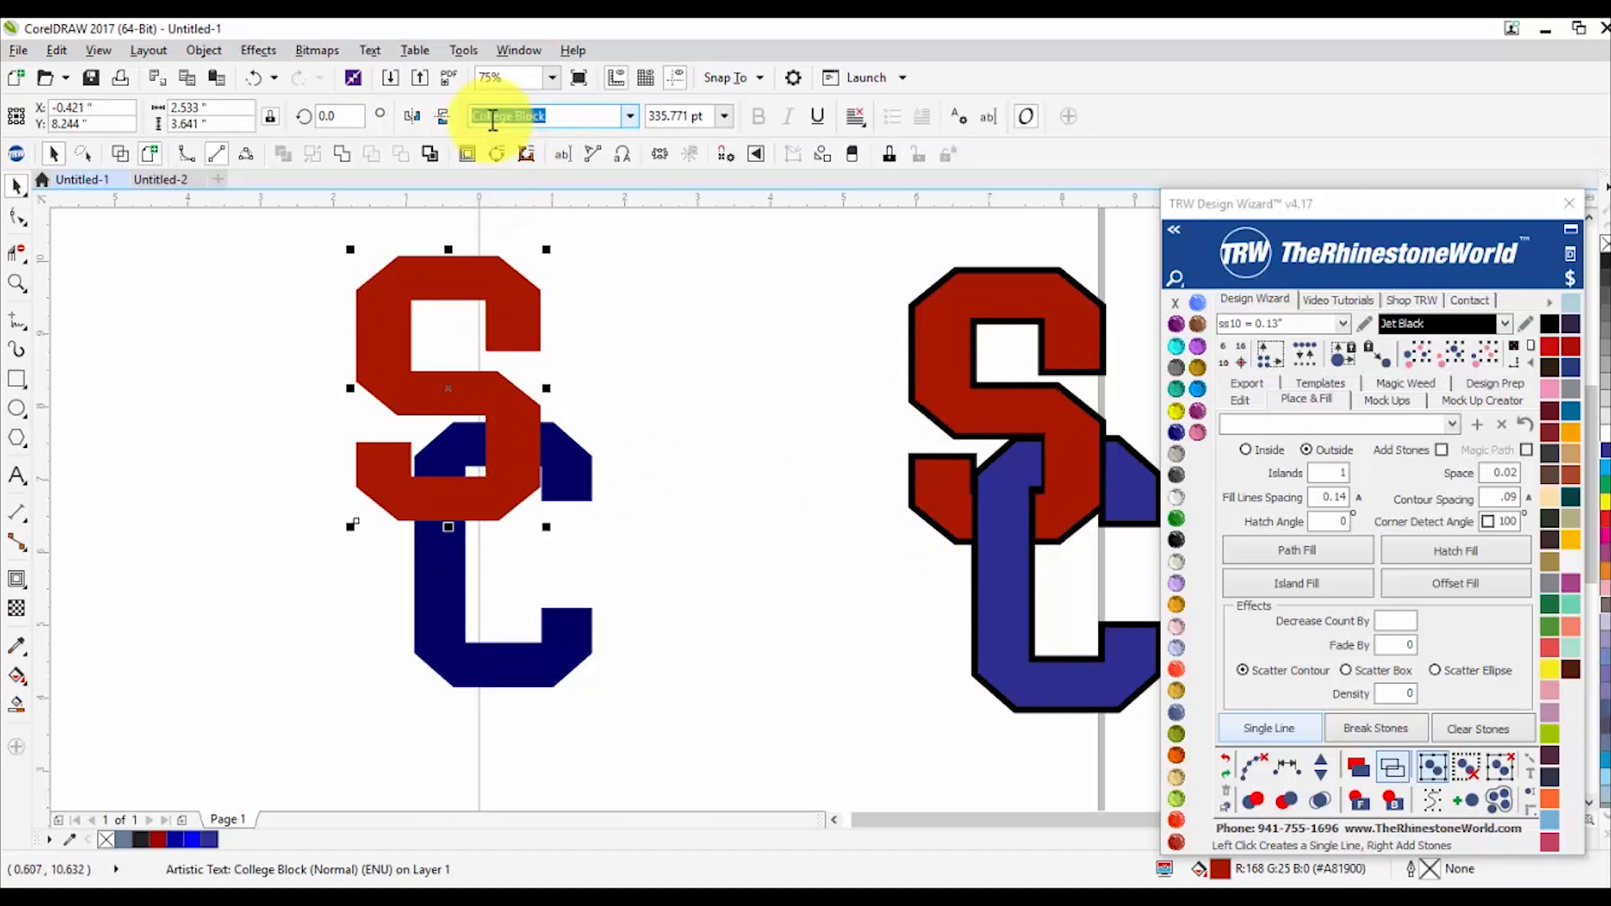
pyautogui.click(565, 485)
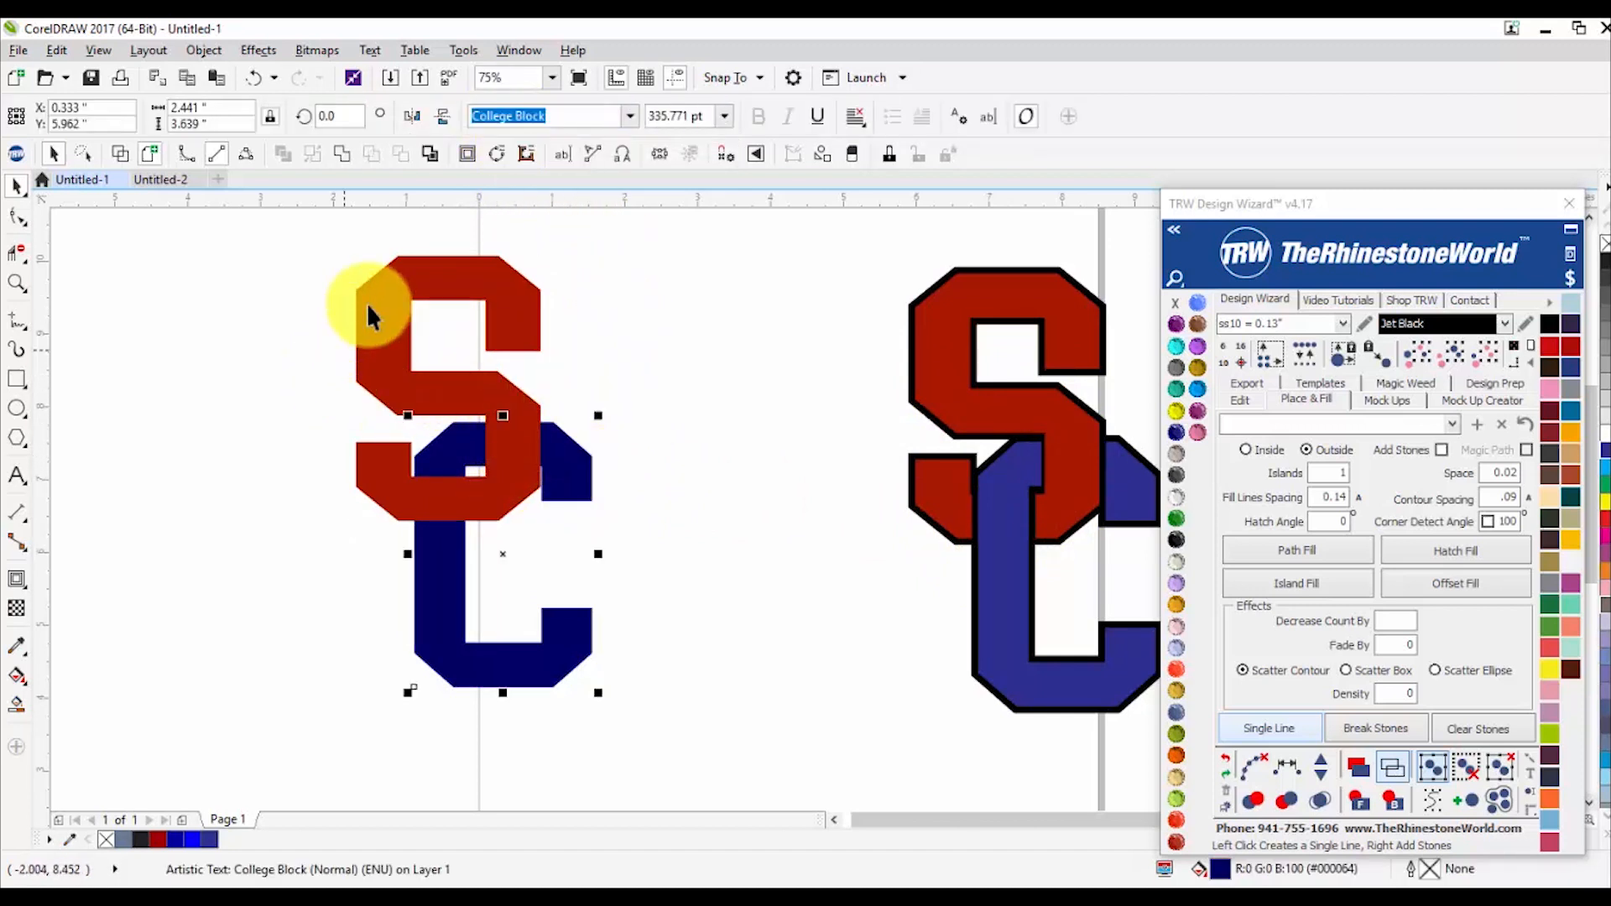
pyautogui.click(427, 371)
pyautogui.click(432, 381)
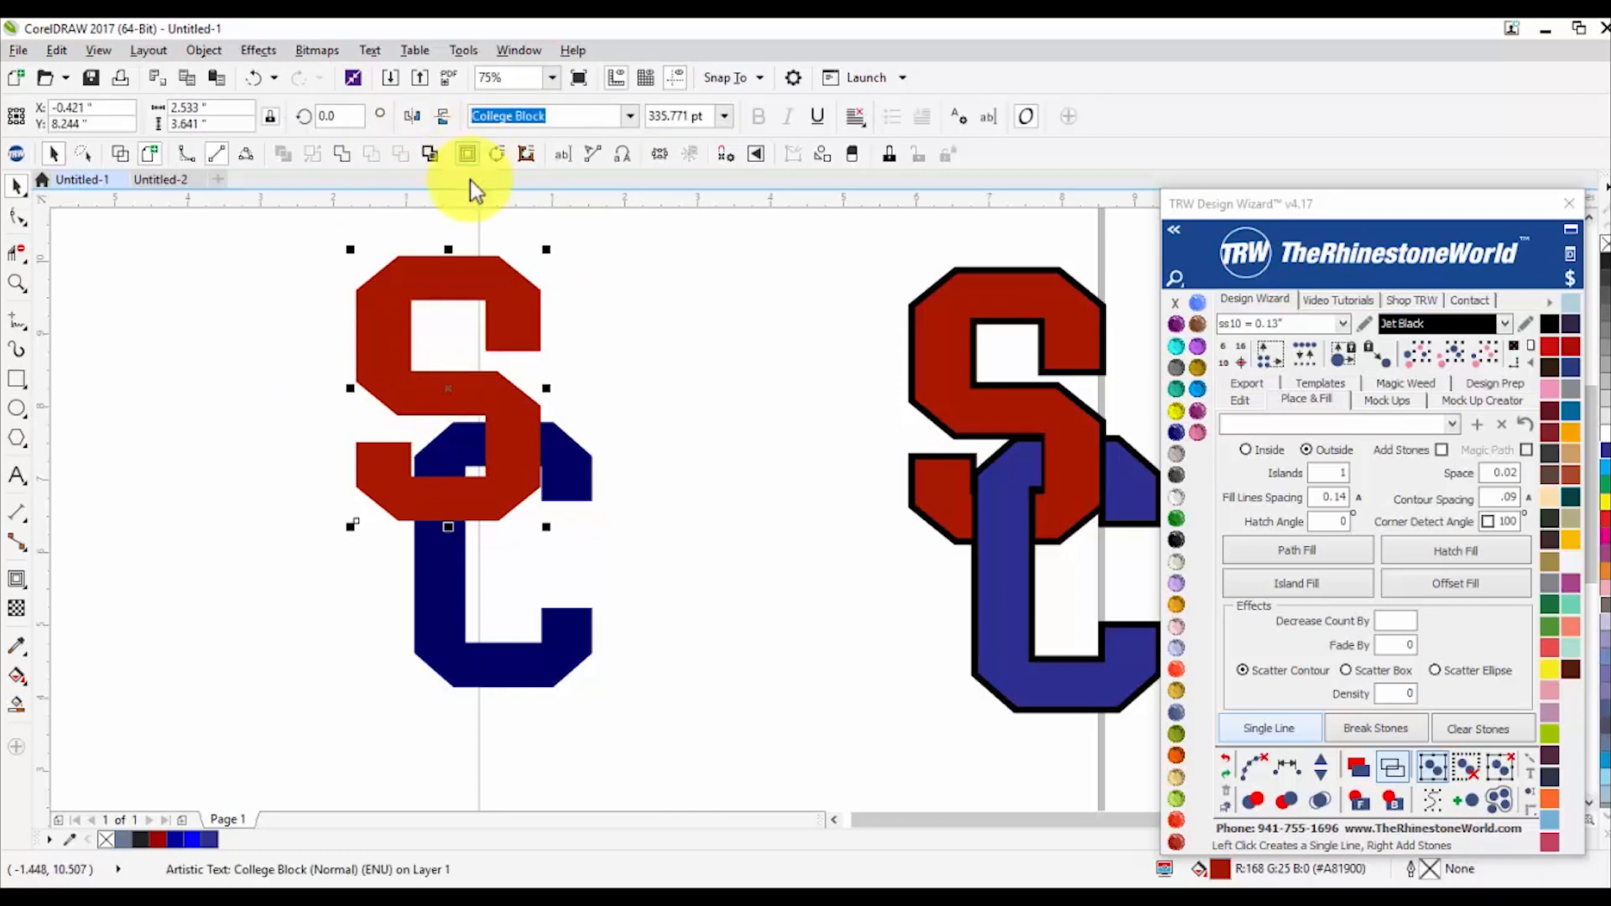
pyautogui.click(571, 460)
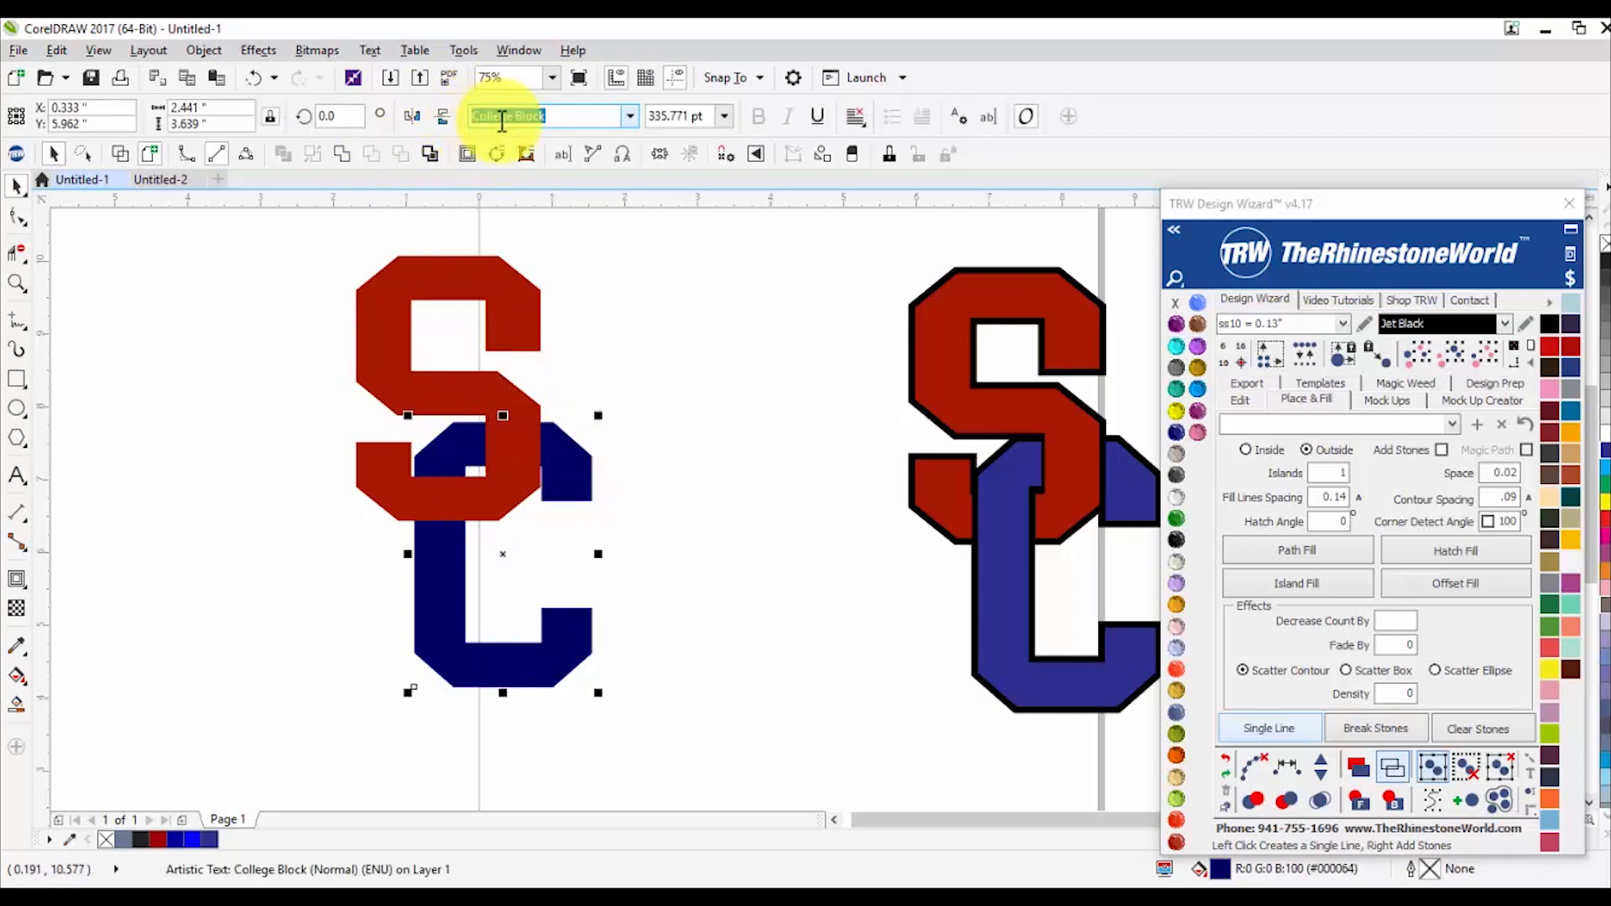
pyautogui.click(607, 354)
# Step: Convert the red S and the blue C from text to curves
pyautogui.click(495, 319)
pyautogui.rightClick(495, 319)
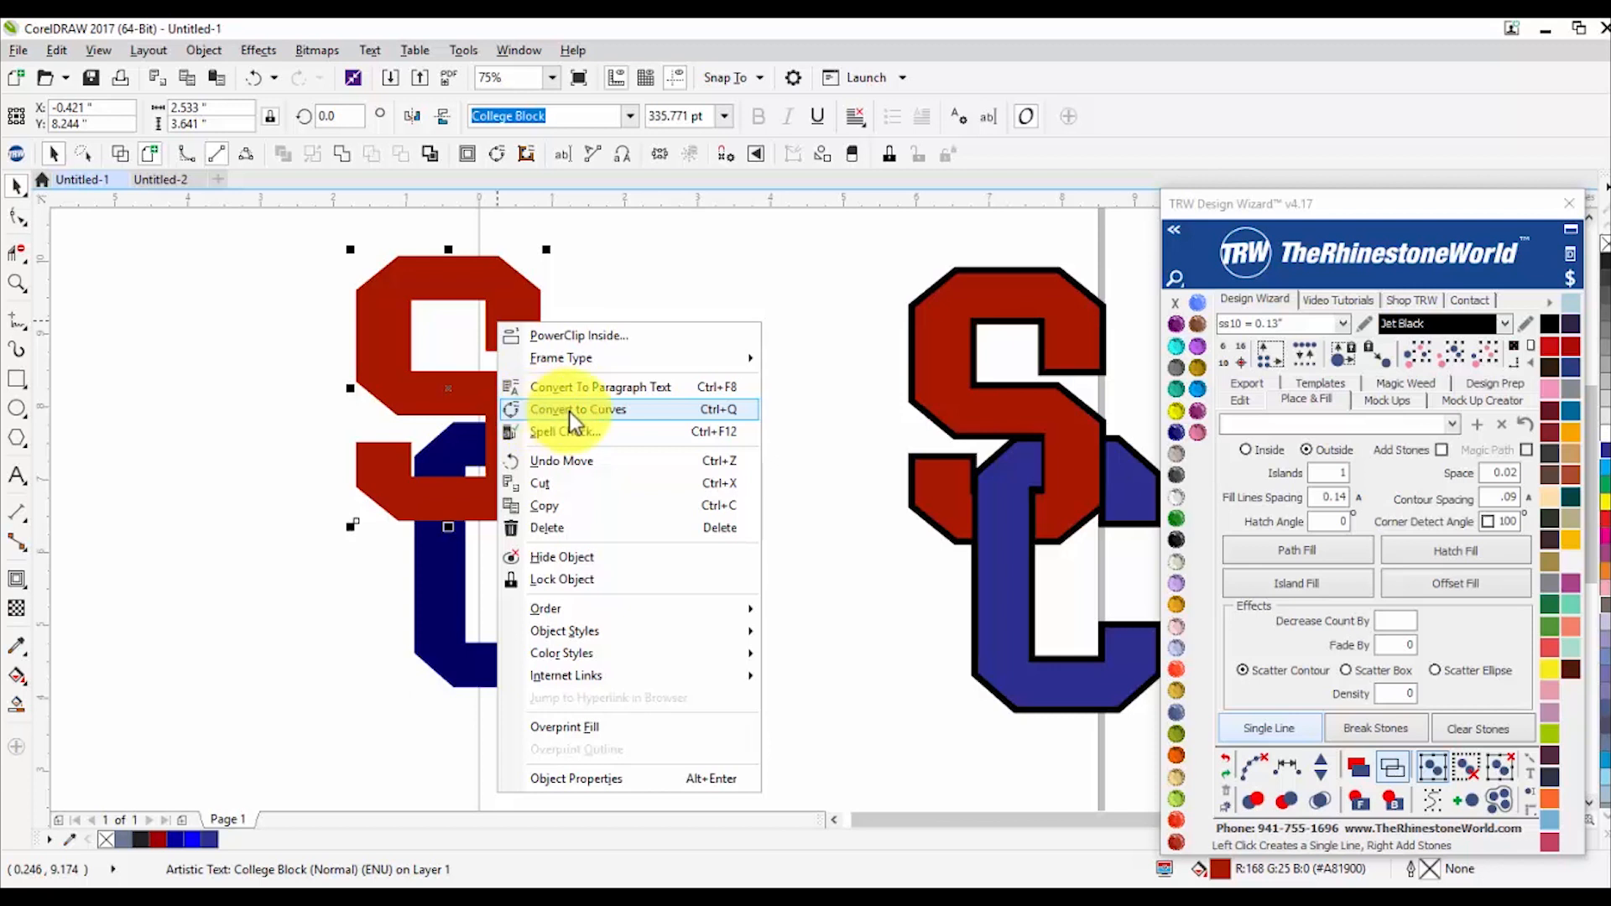
pyautogui.click(711, 412)
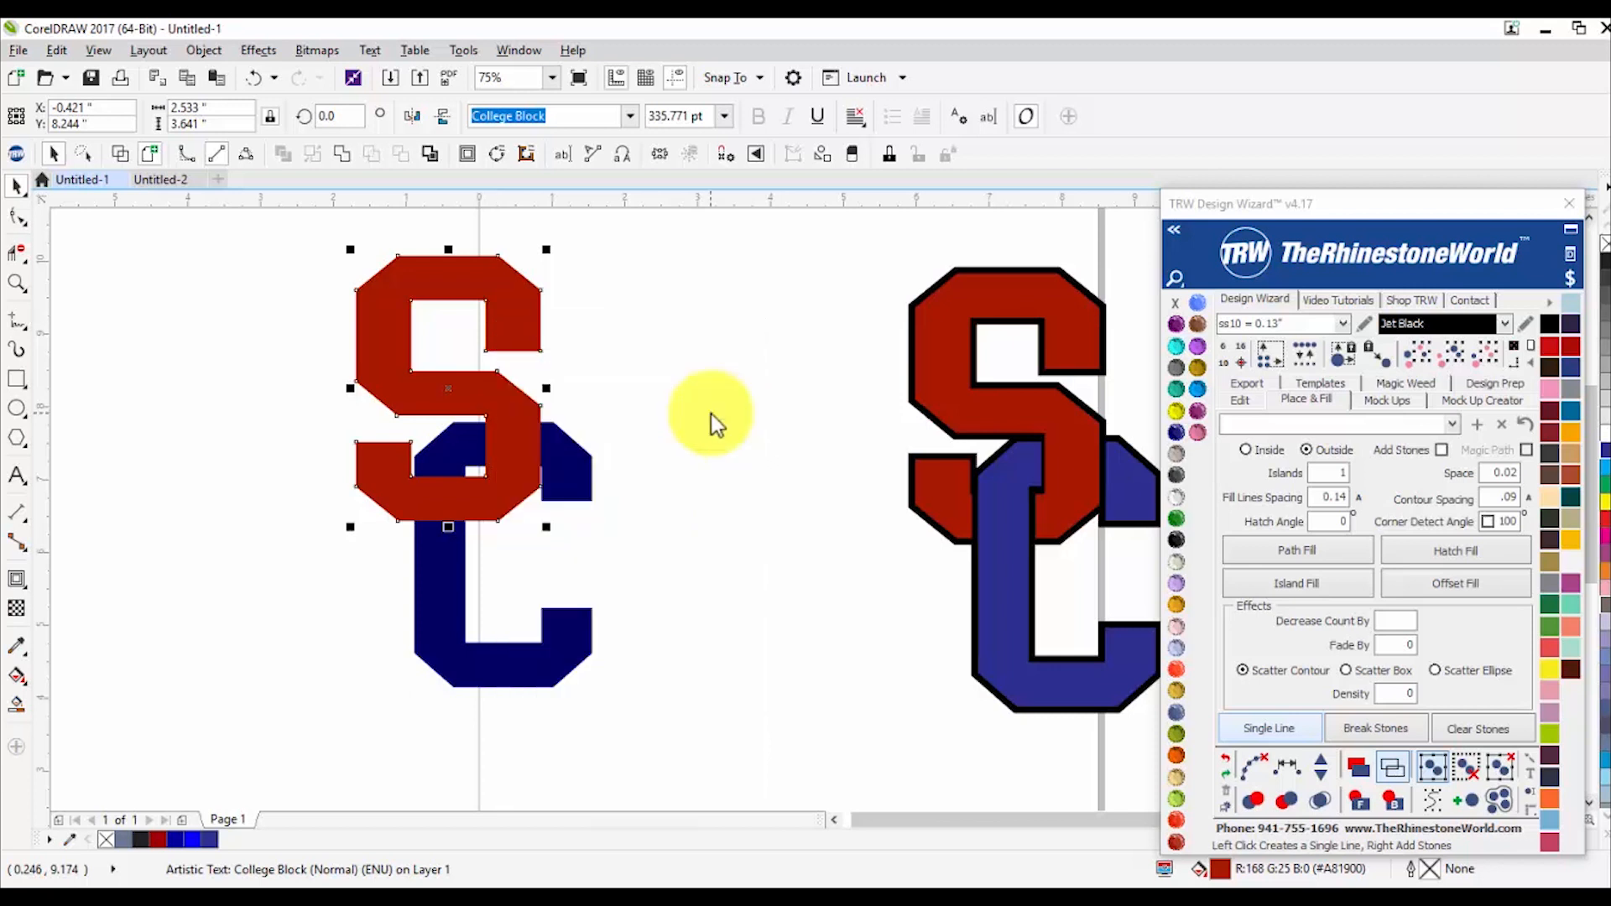
pyautogui.rightClick(572, 460)
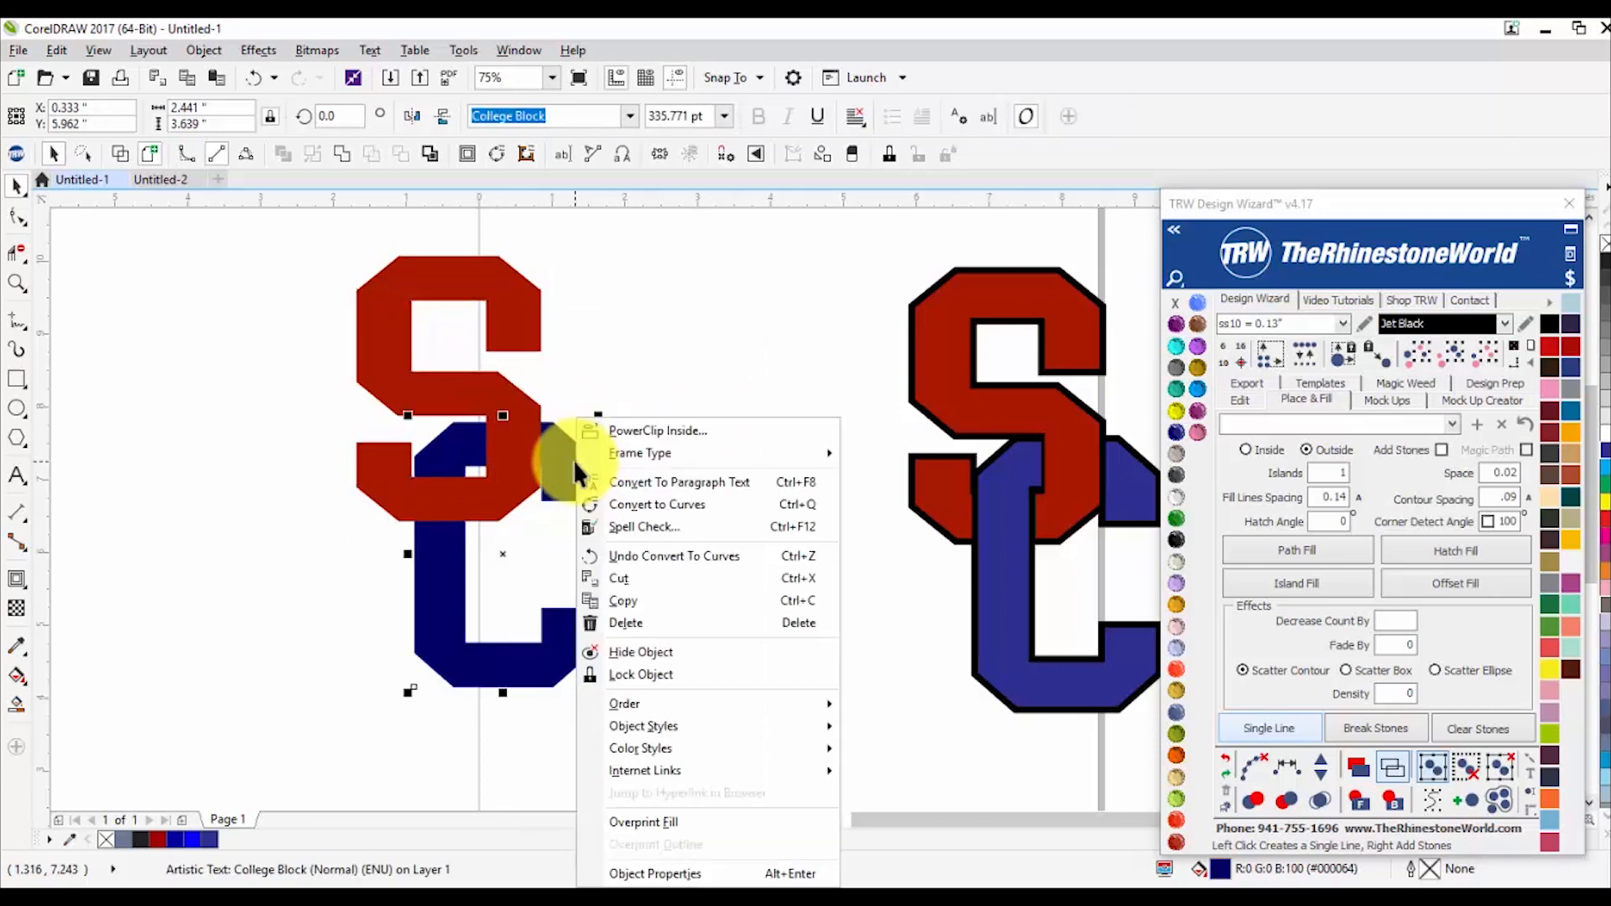
pyautogui.click(643, 506)
# Step: Bring the blue C in front of the red S
pyautogui.scroll(2, 450, 458)
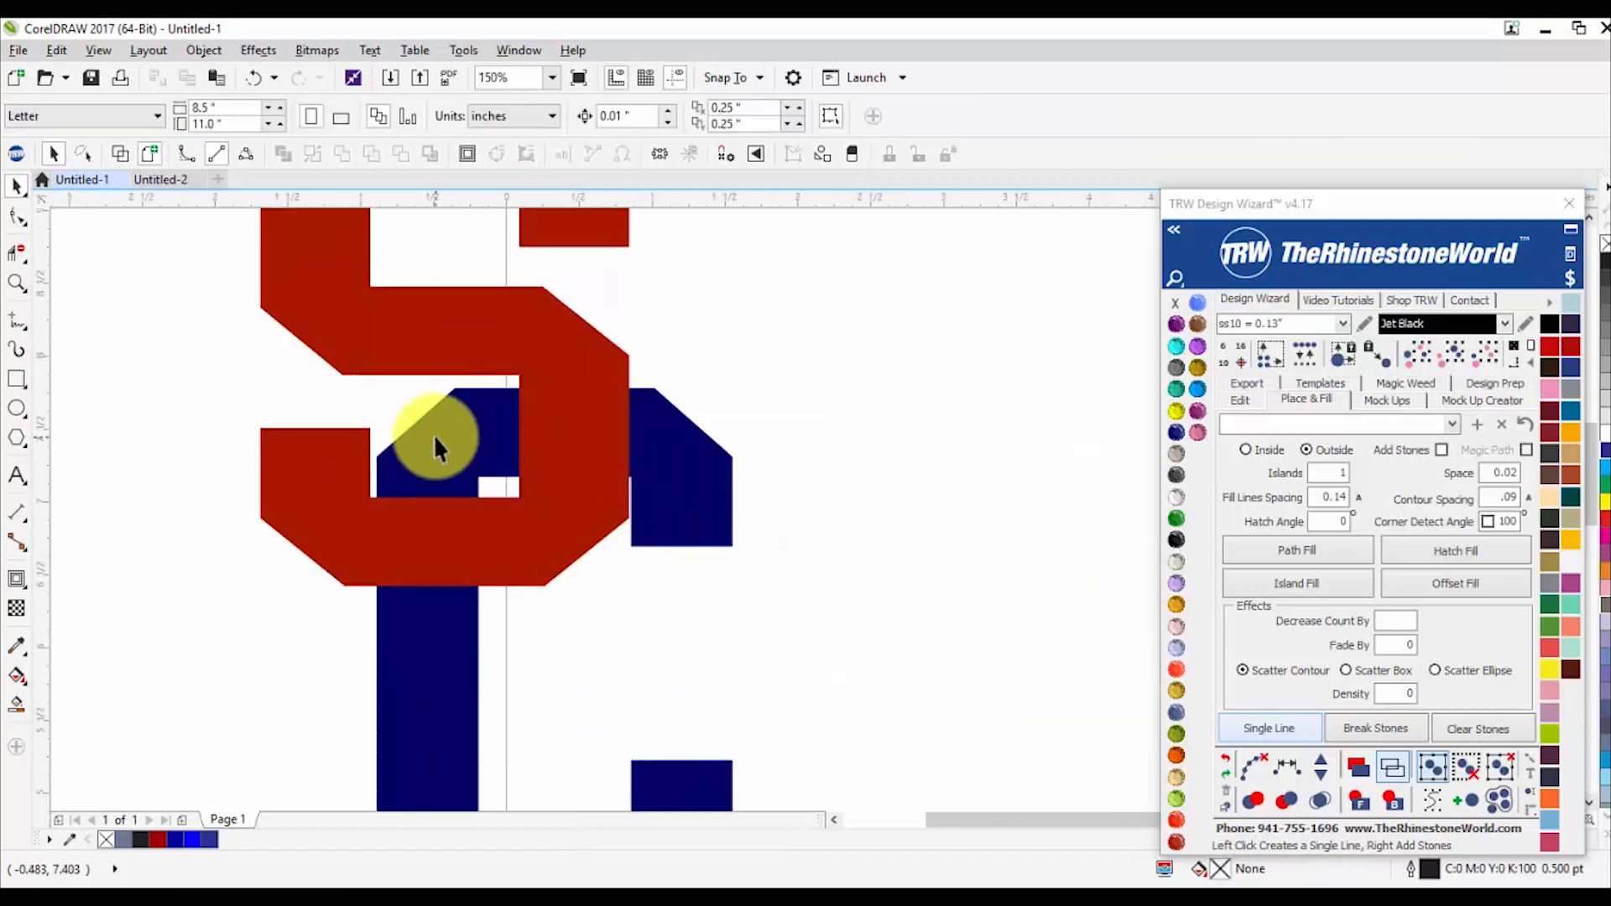
pyautogui.click(438, 460)
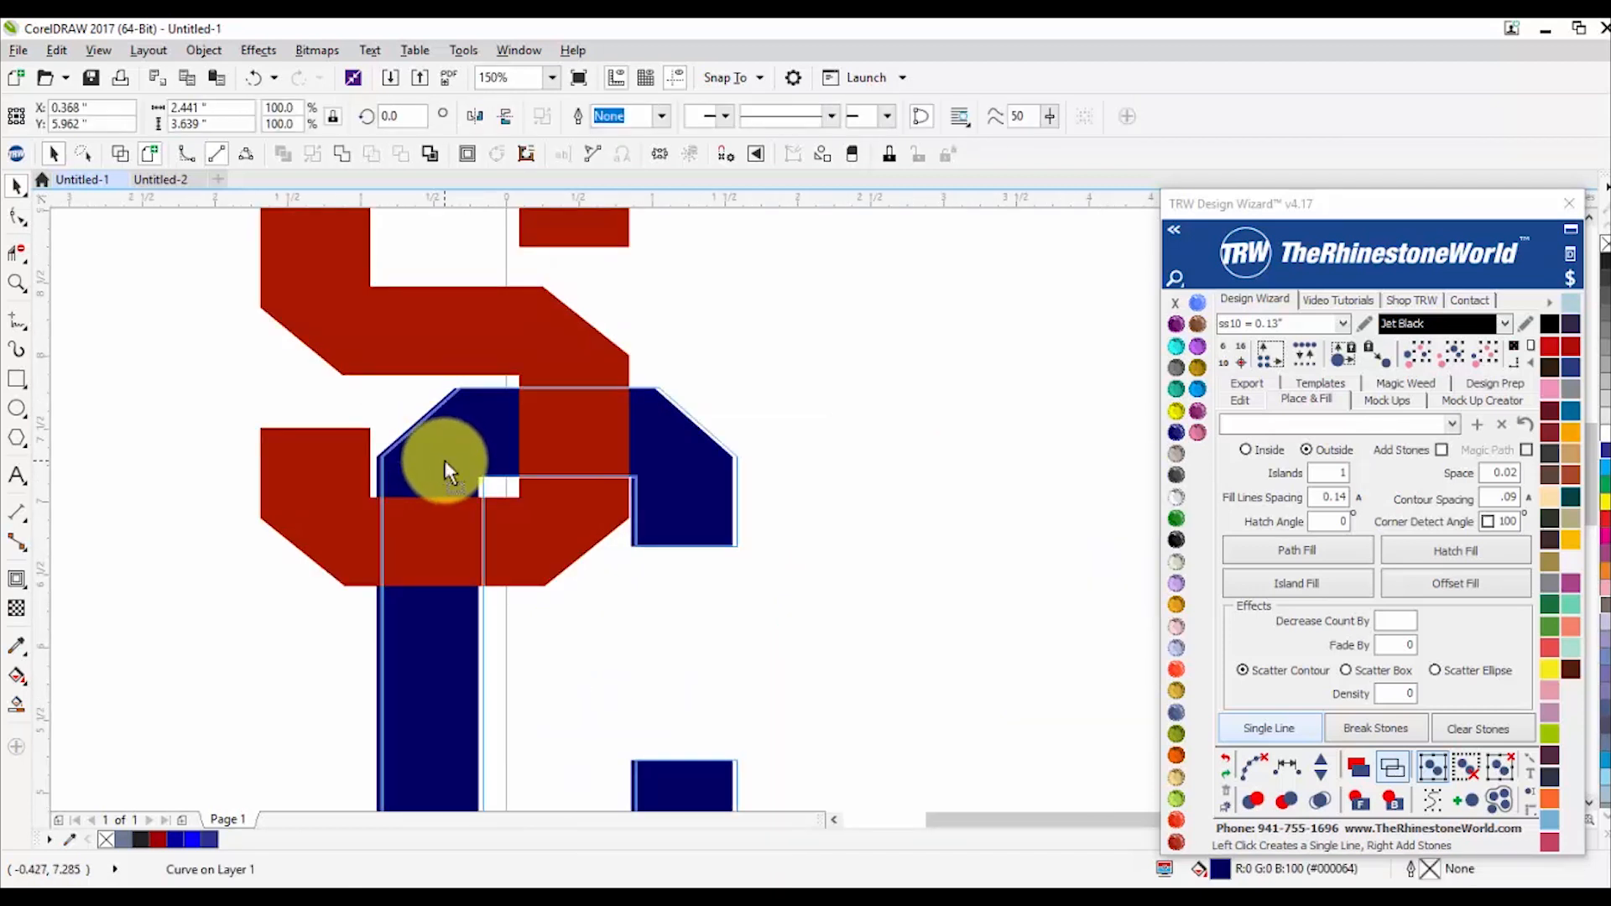
pyautogui.moveTo(444, 460); pyautogui.dragTo(445, 460)
pyautogui.click(1359, 797)
pyautogui.click(896, 605)
# Step: Move the blue C slightly sideways over the S, centring it at about X 0.423, Y 5.948 inches
pyautogui.moveTo(640, 455); pyautogui.dragTo(646, 452)
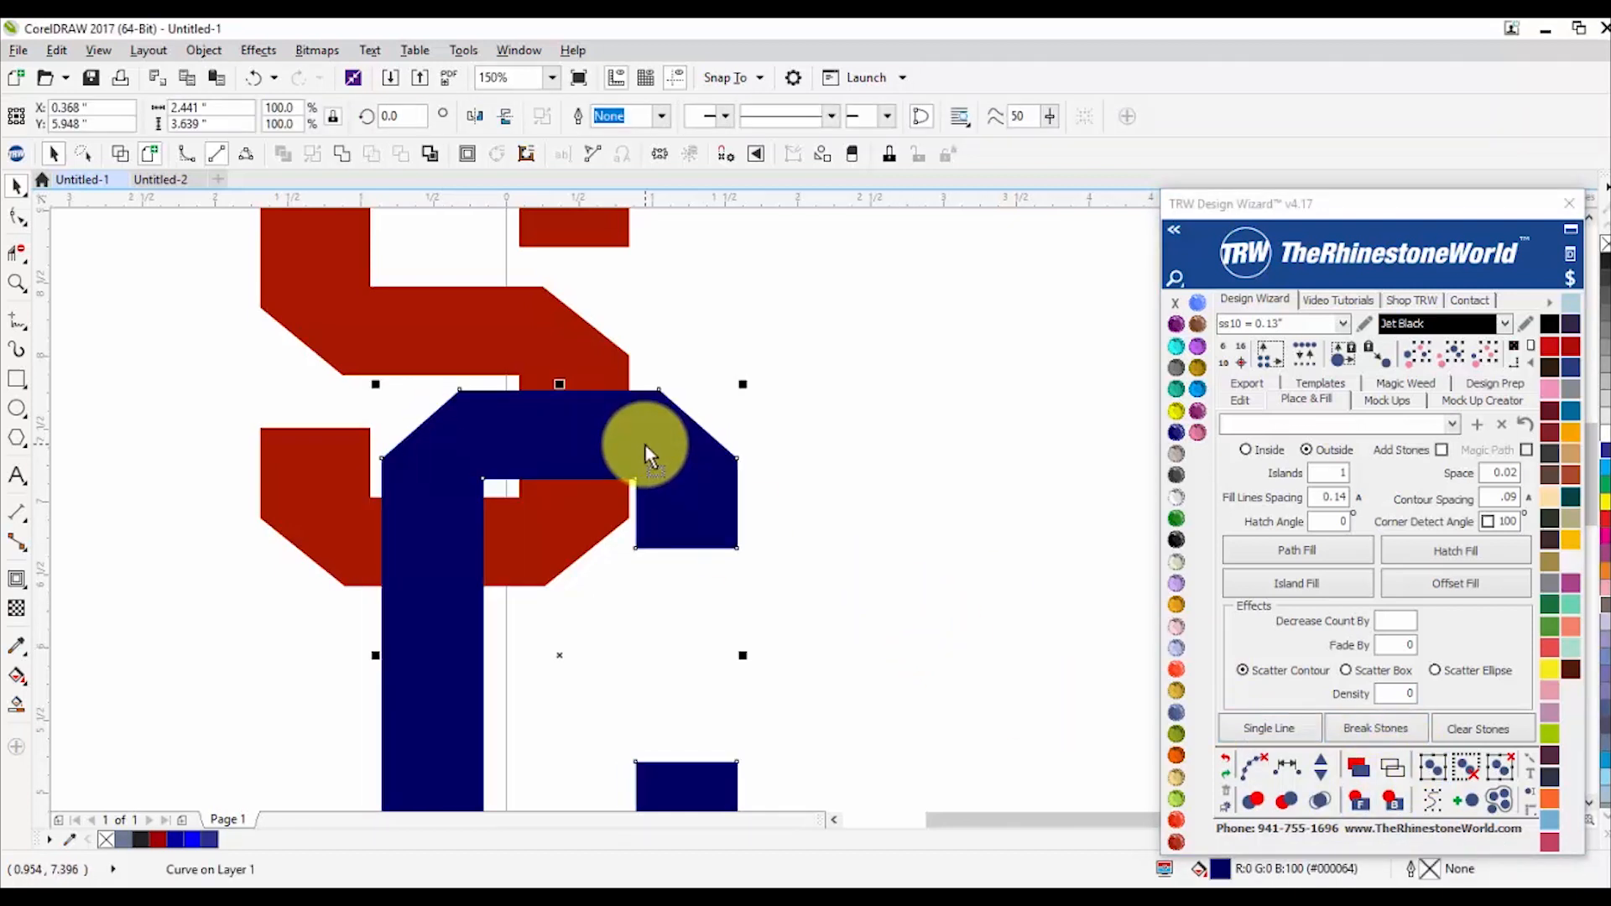
pyautogui.click(809, 374)
pyautogui.moveTo(654, 453); pyautogui.dragTo(667, 458)
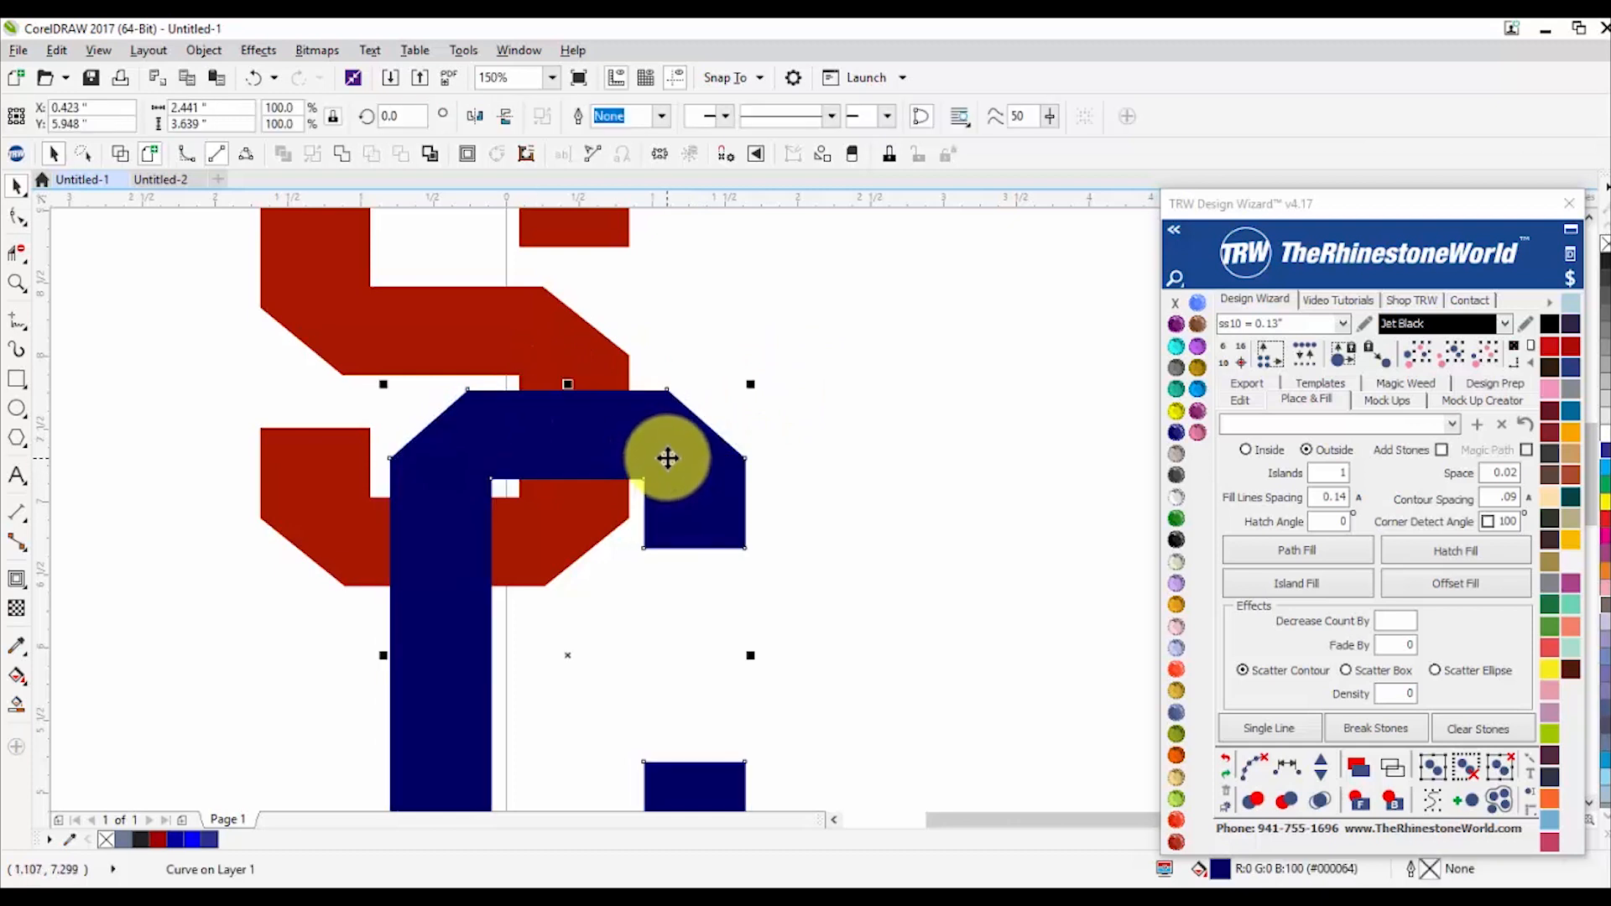
pyautogui.scroll(-2, 772, 428)
pyautogui.click(815, 445)
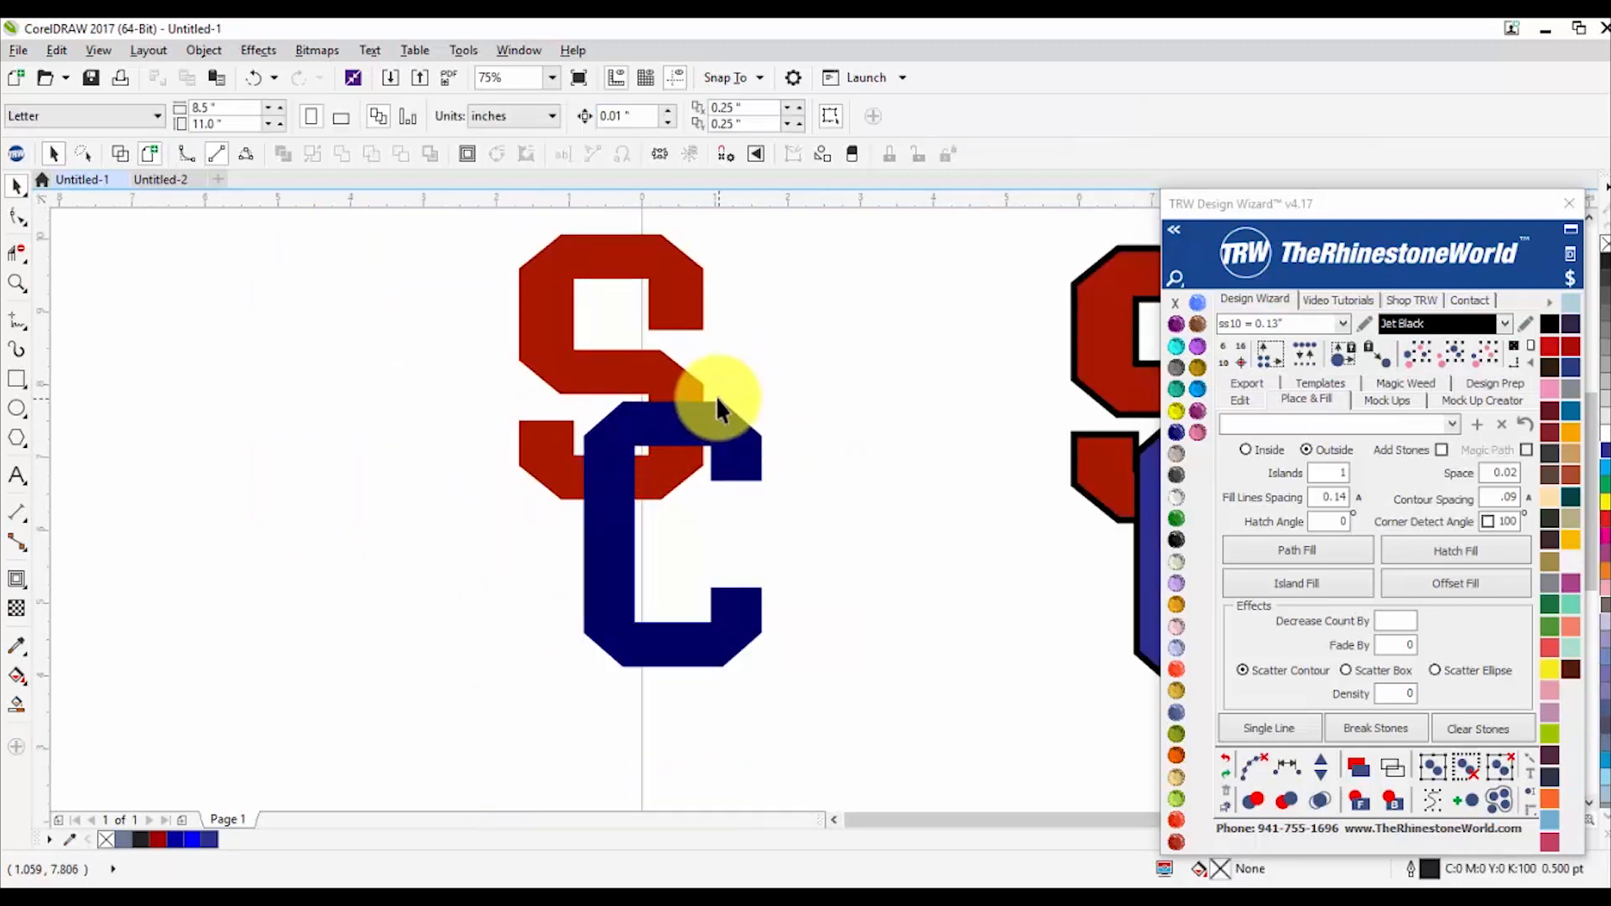
# Step: Switch the document display to Wireframe view
pyautogui.scroll(2, 688, 445)
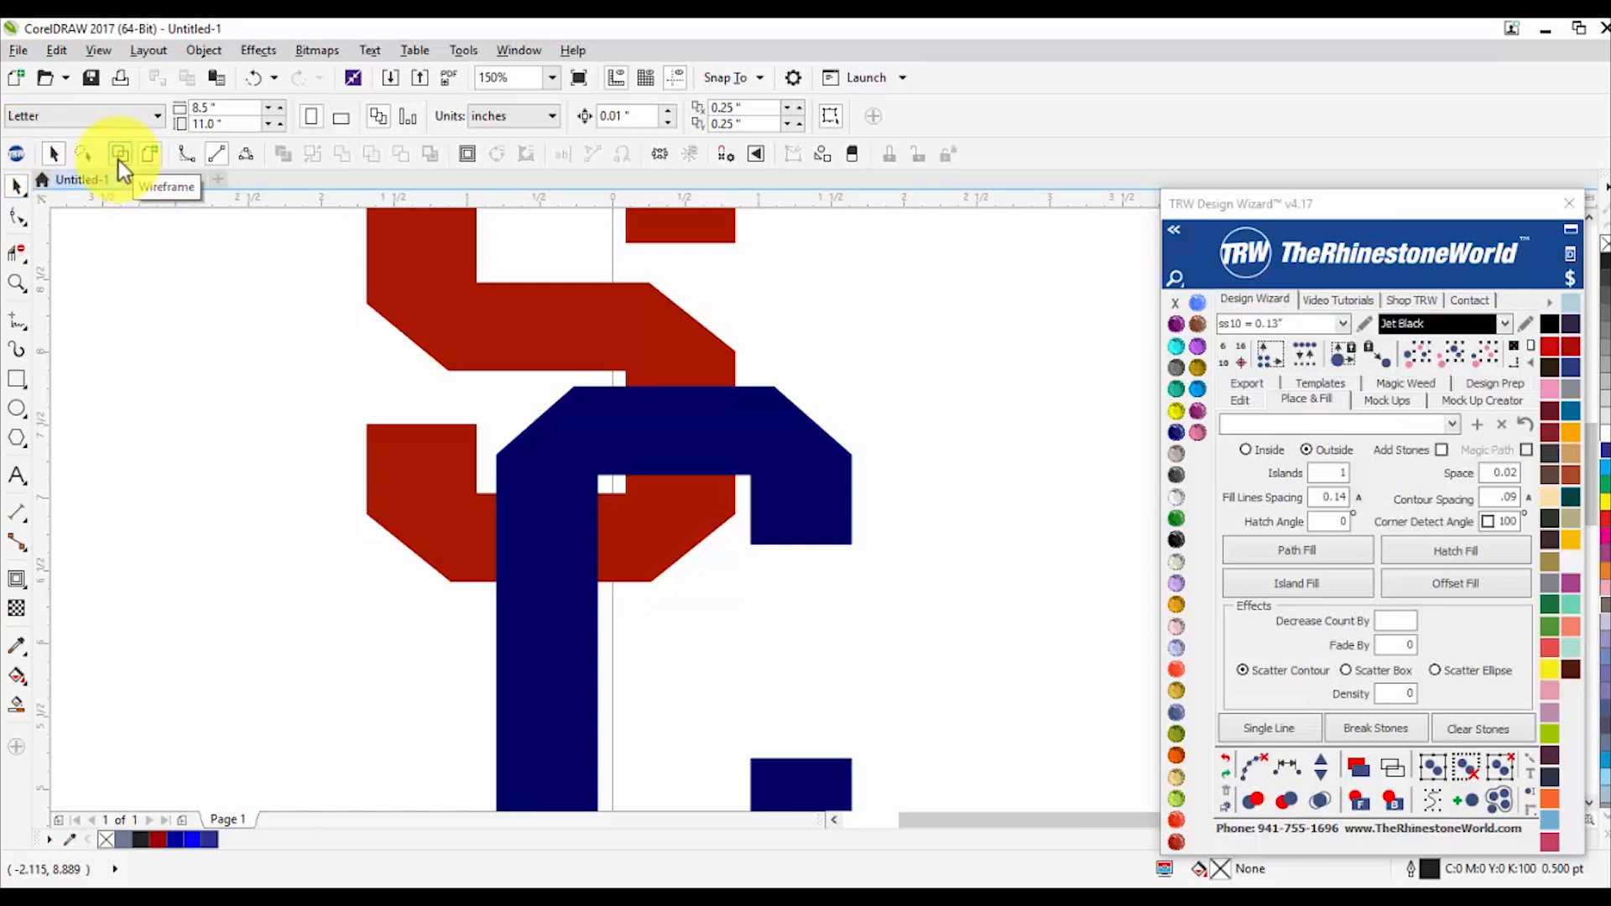
pyautogui.click(91, 52)
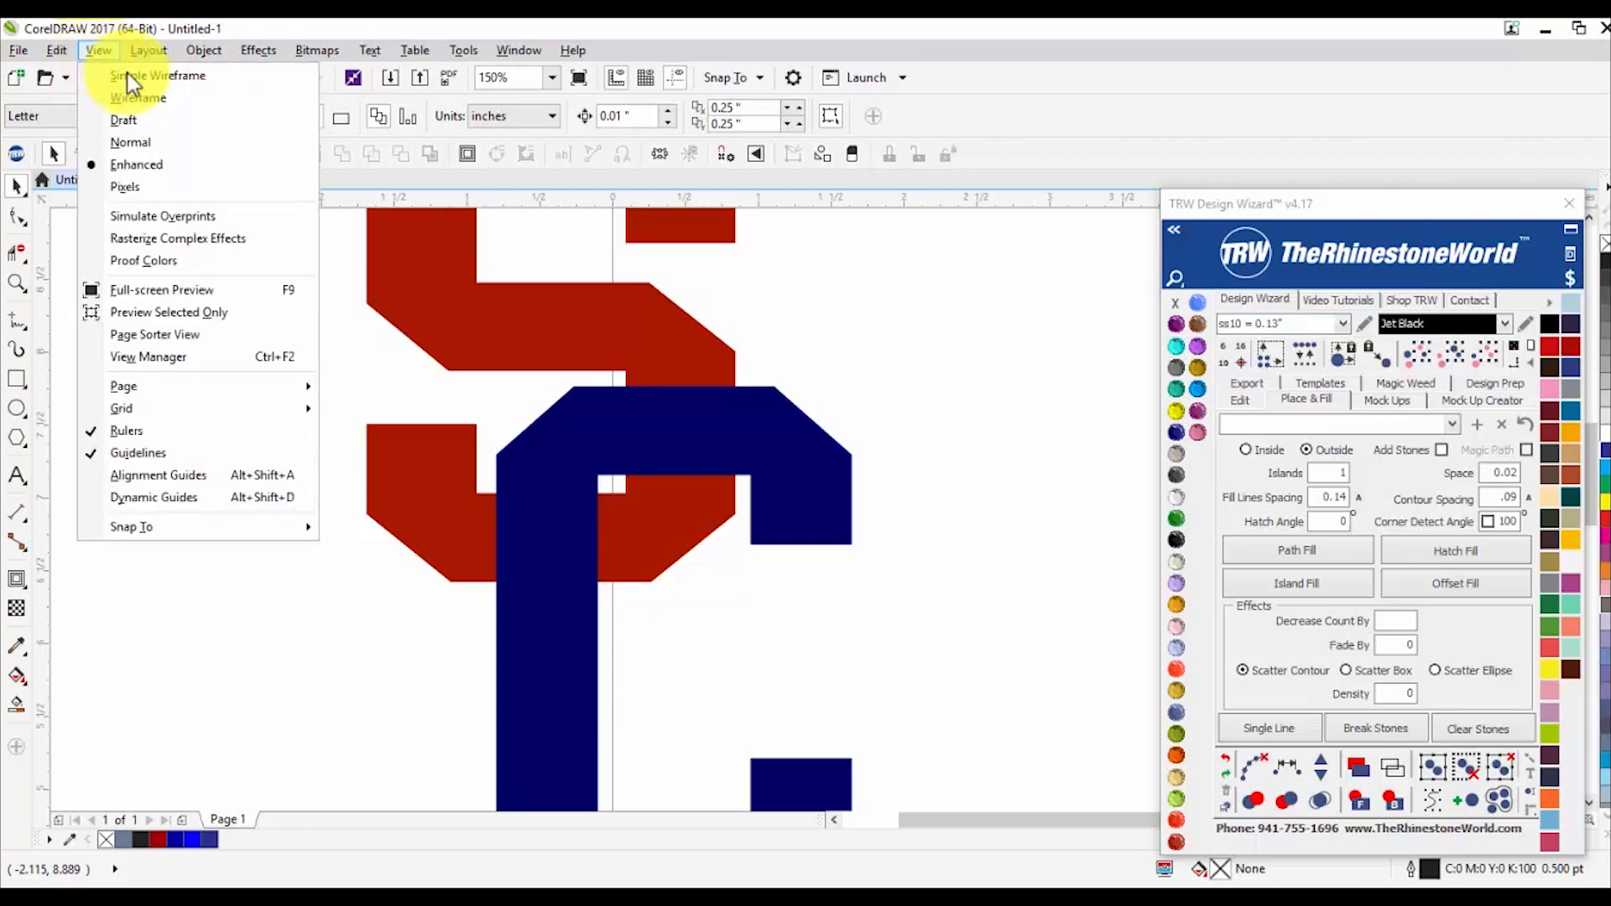
pyautogui.click(159, 104)
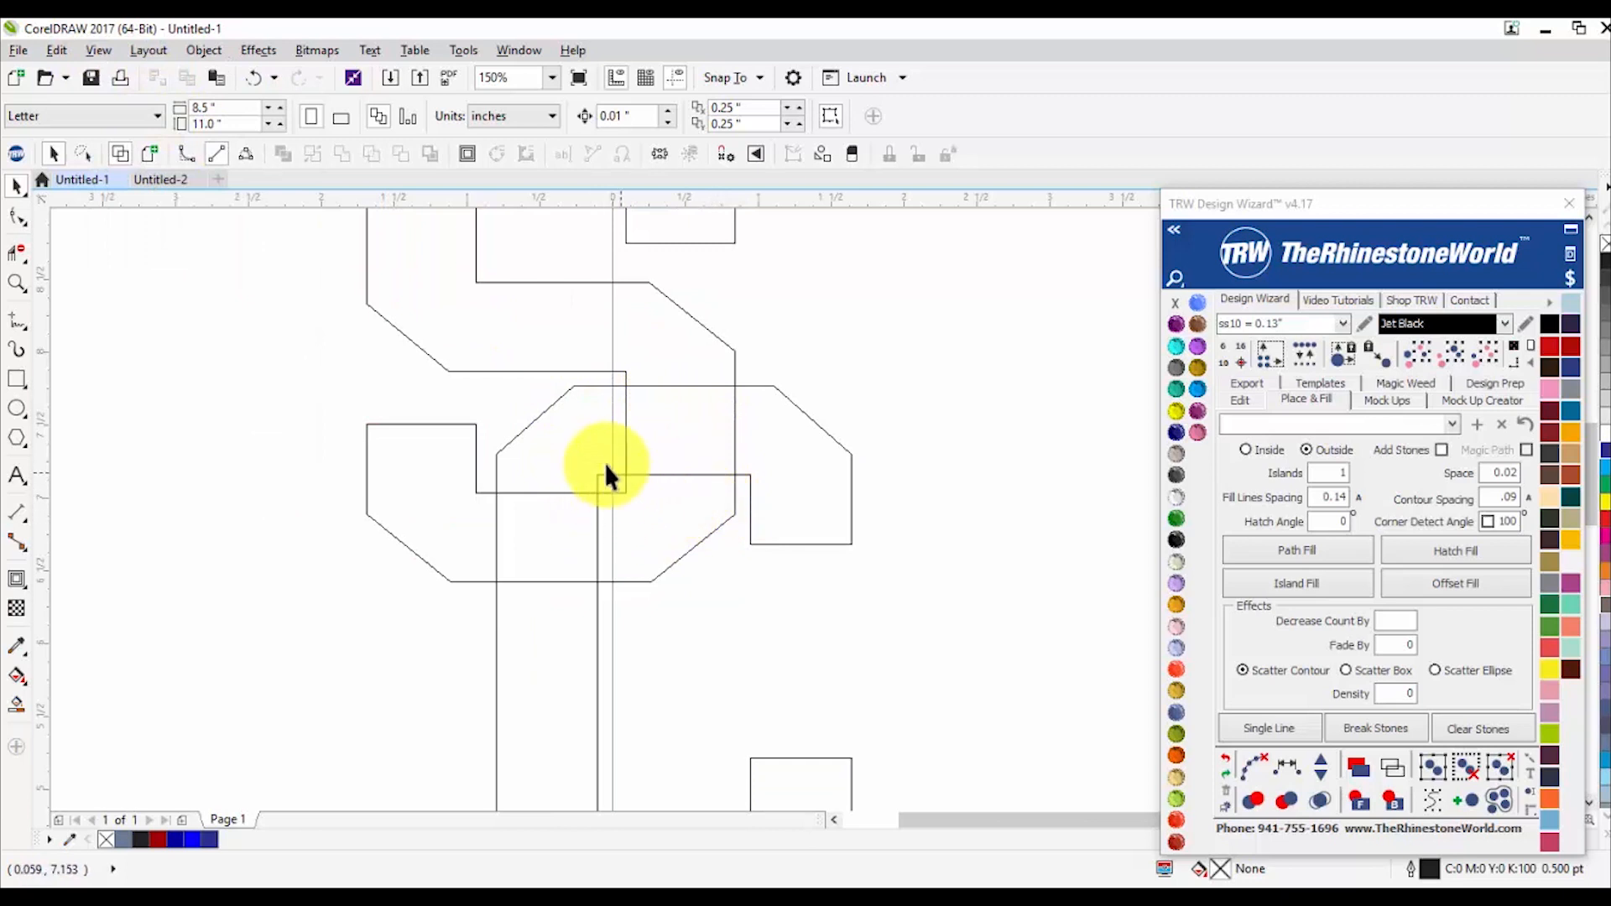
pyautogui.scroll(-2, 462, 419)
pyautogui.scroll(2, 470, 432)
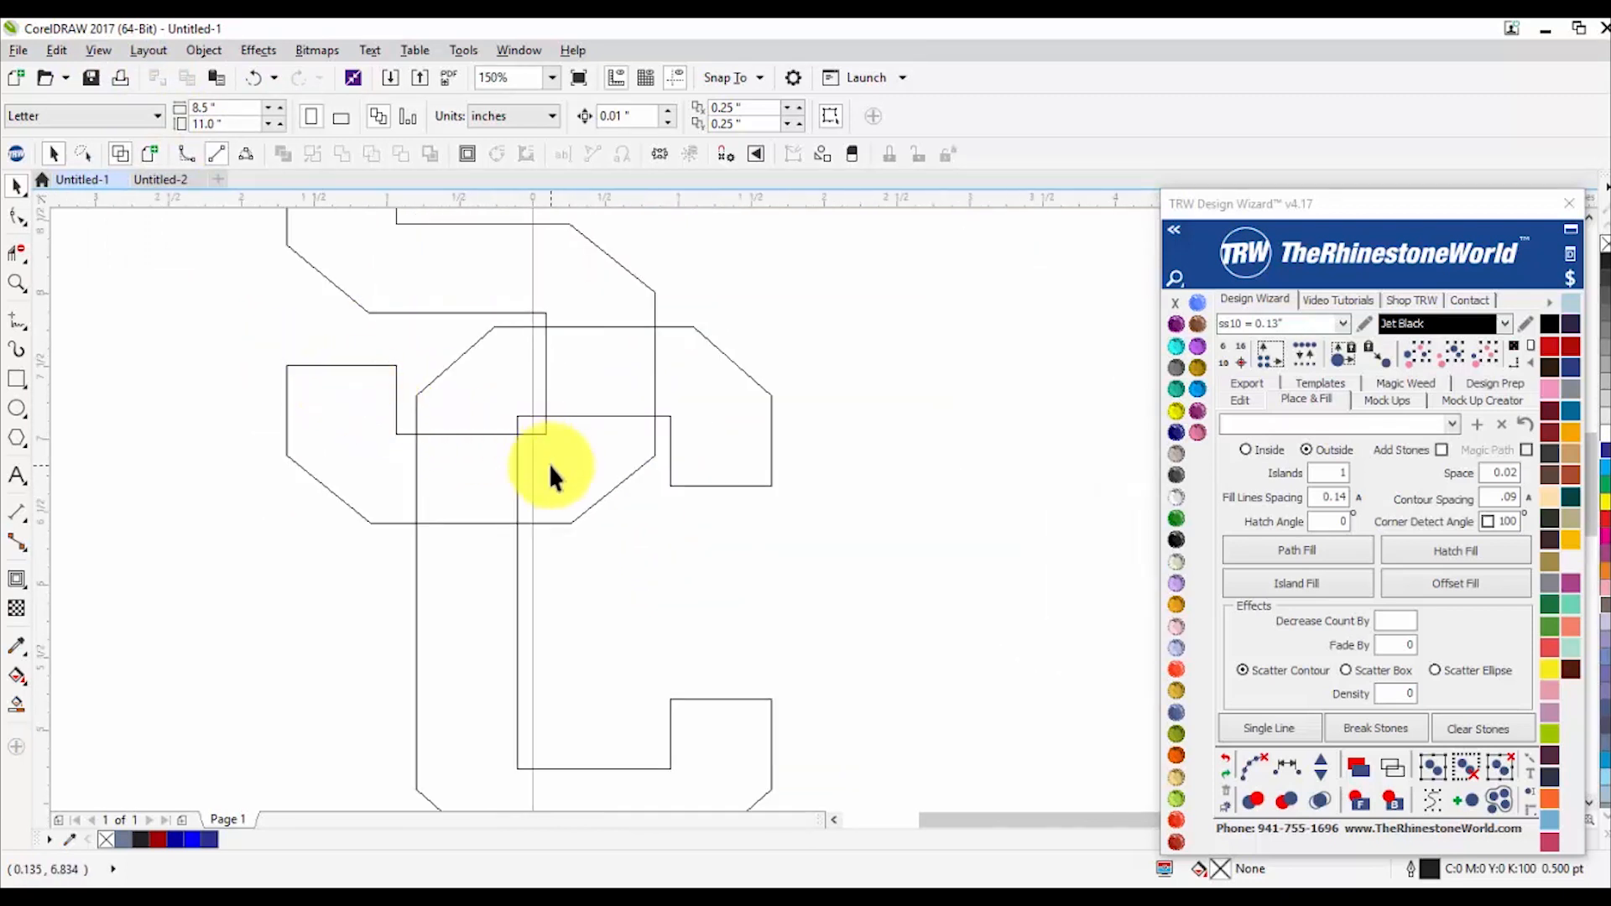
# Step: Remove the two horizontal S segments that cross the C's vertical stem, using Virtual Segment Delete
pyautogui.click(16, 251)
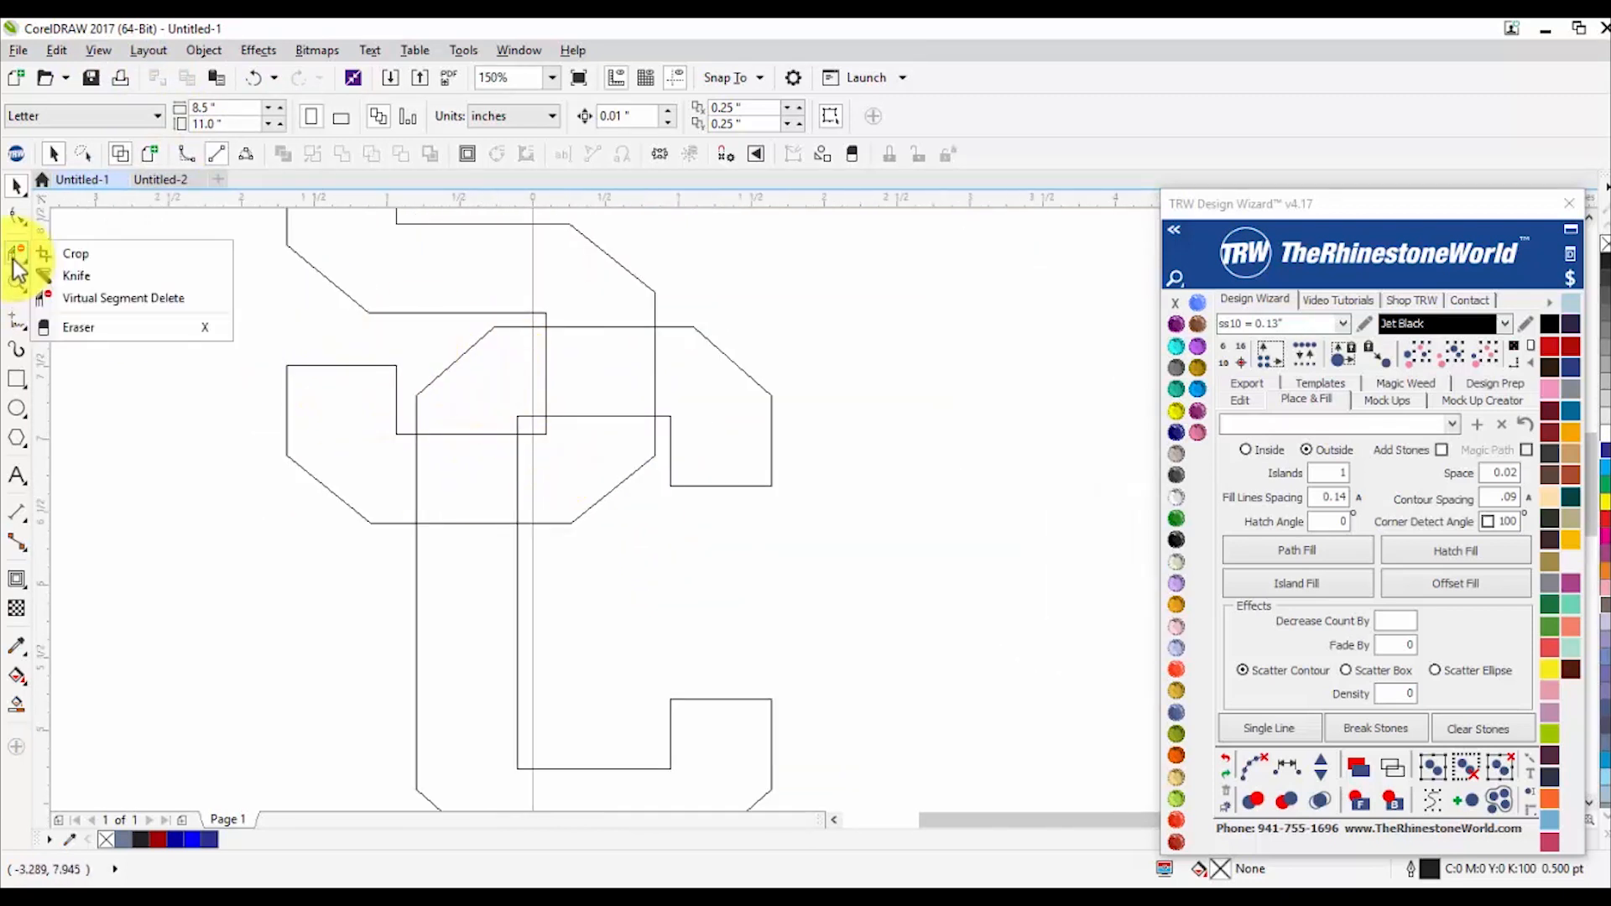
pyautogui.click(135, 253)
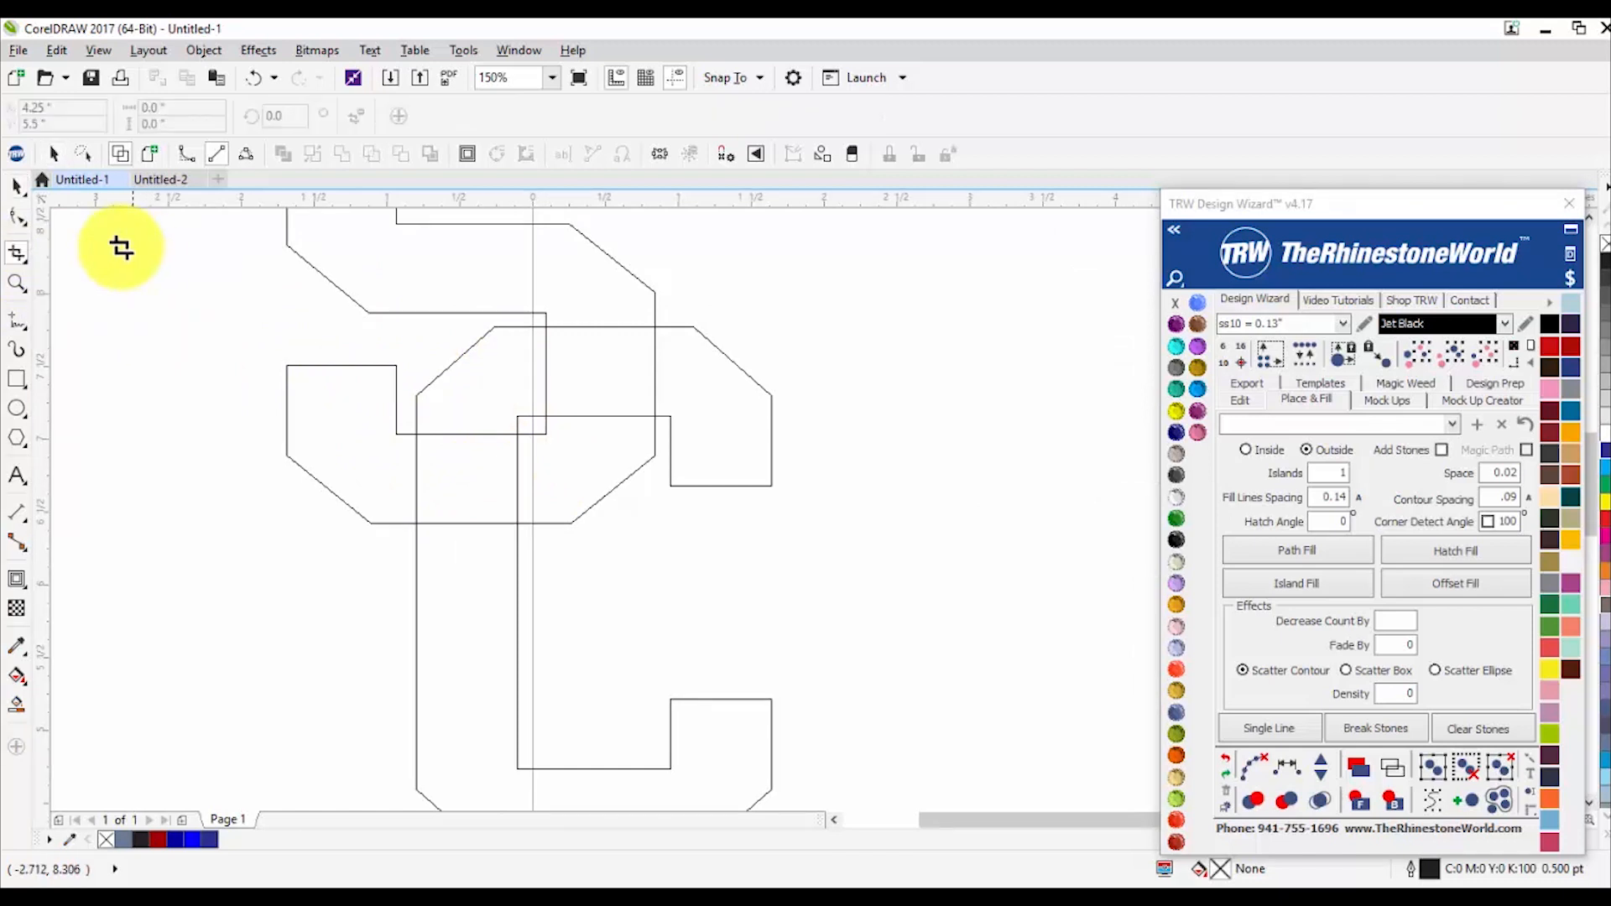
pyautogui.click(11, 254)
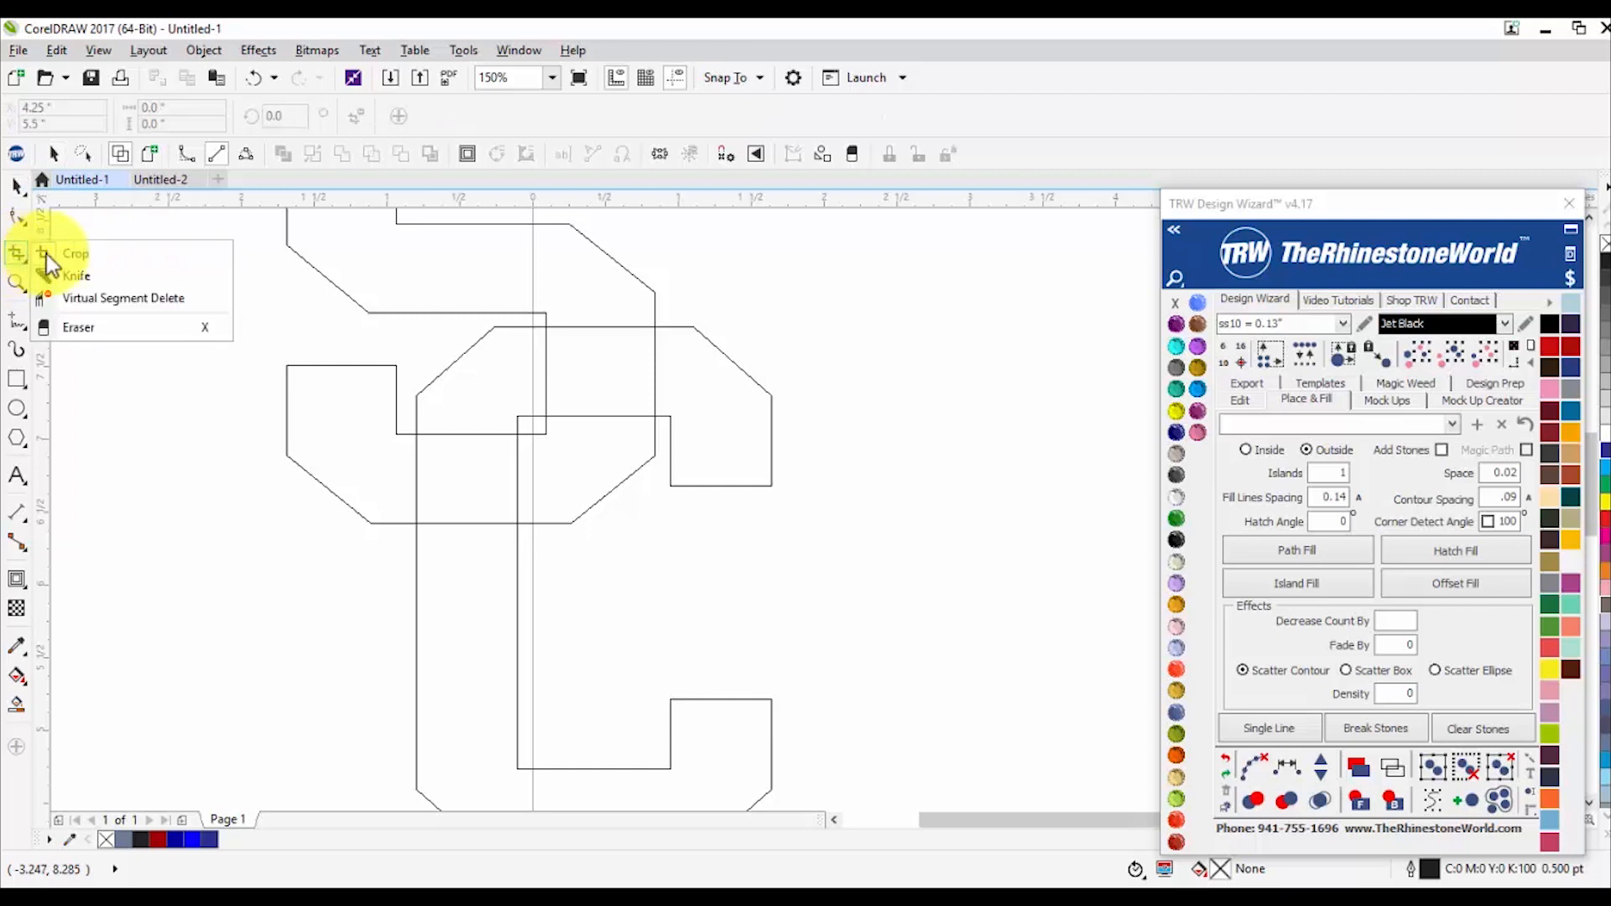
pyautogui.click(111, 299)
pyautogui.scroll(-2, 377, 395)
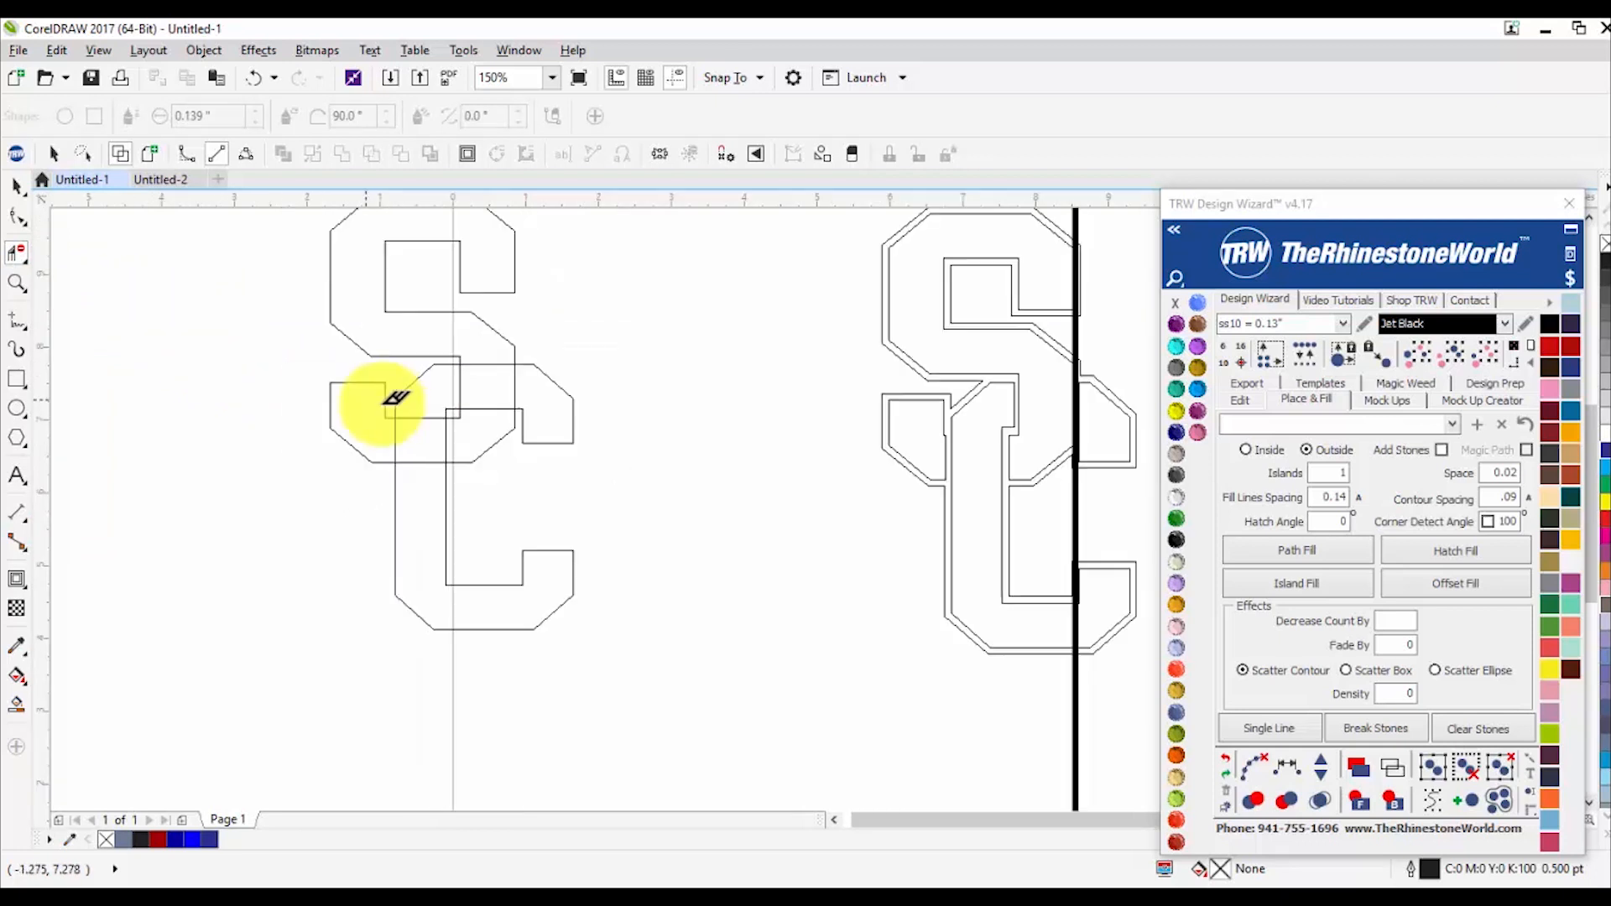
pyautogui.scroll(2, 453, 415)
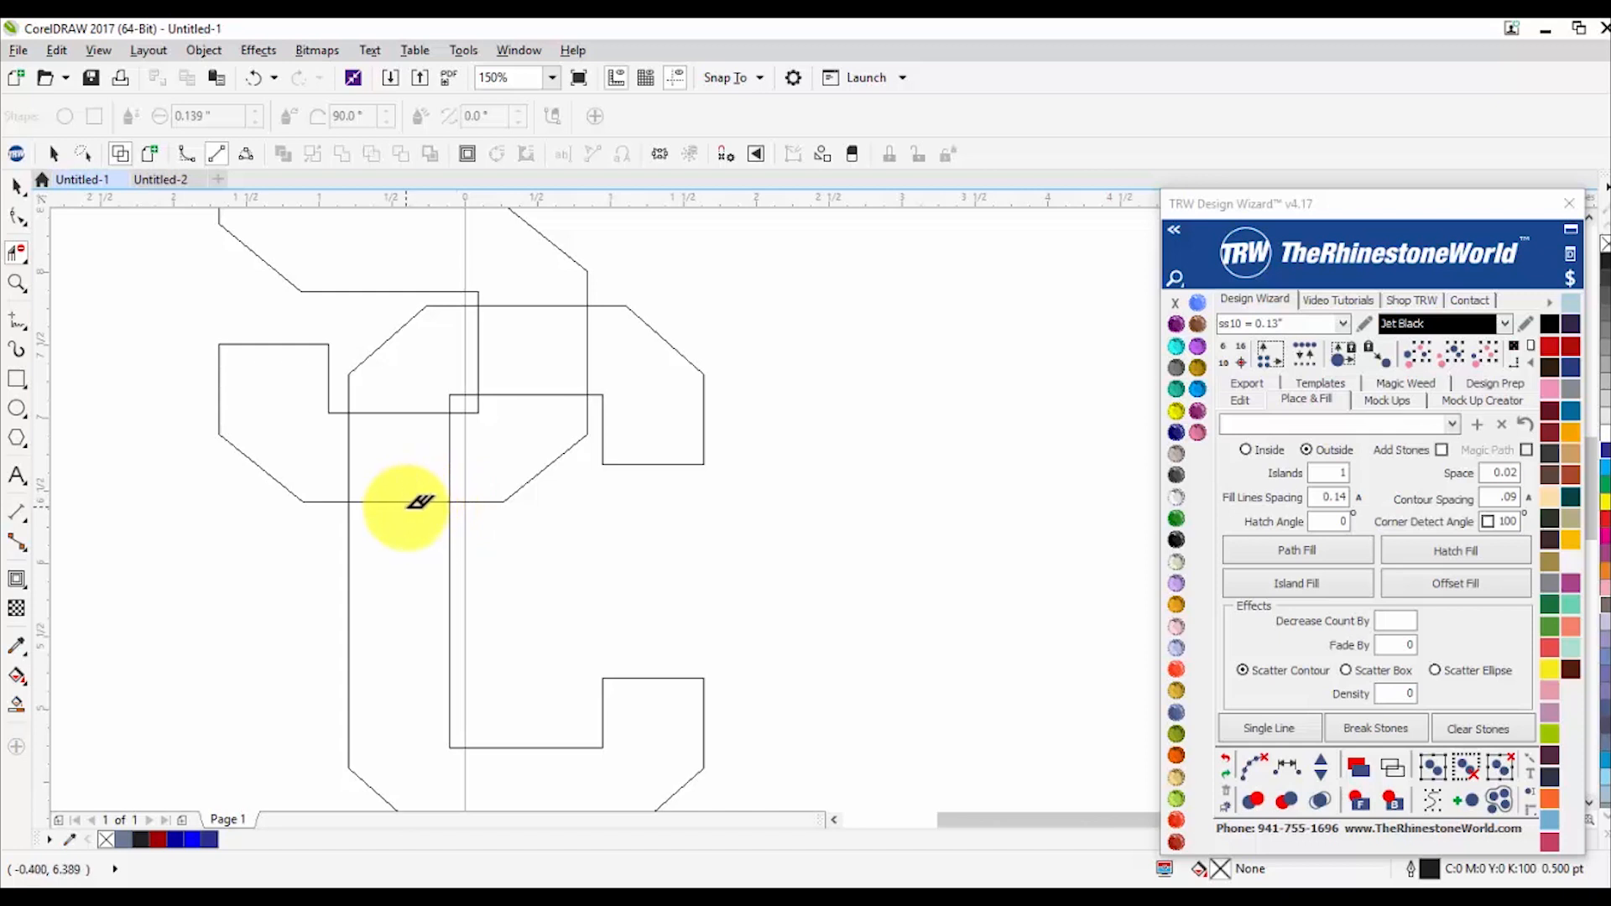
pyautogui.scroll(1, 406, 494)
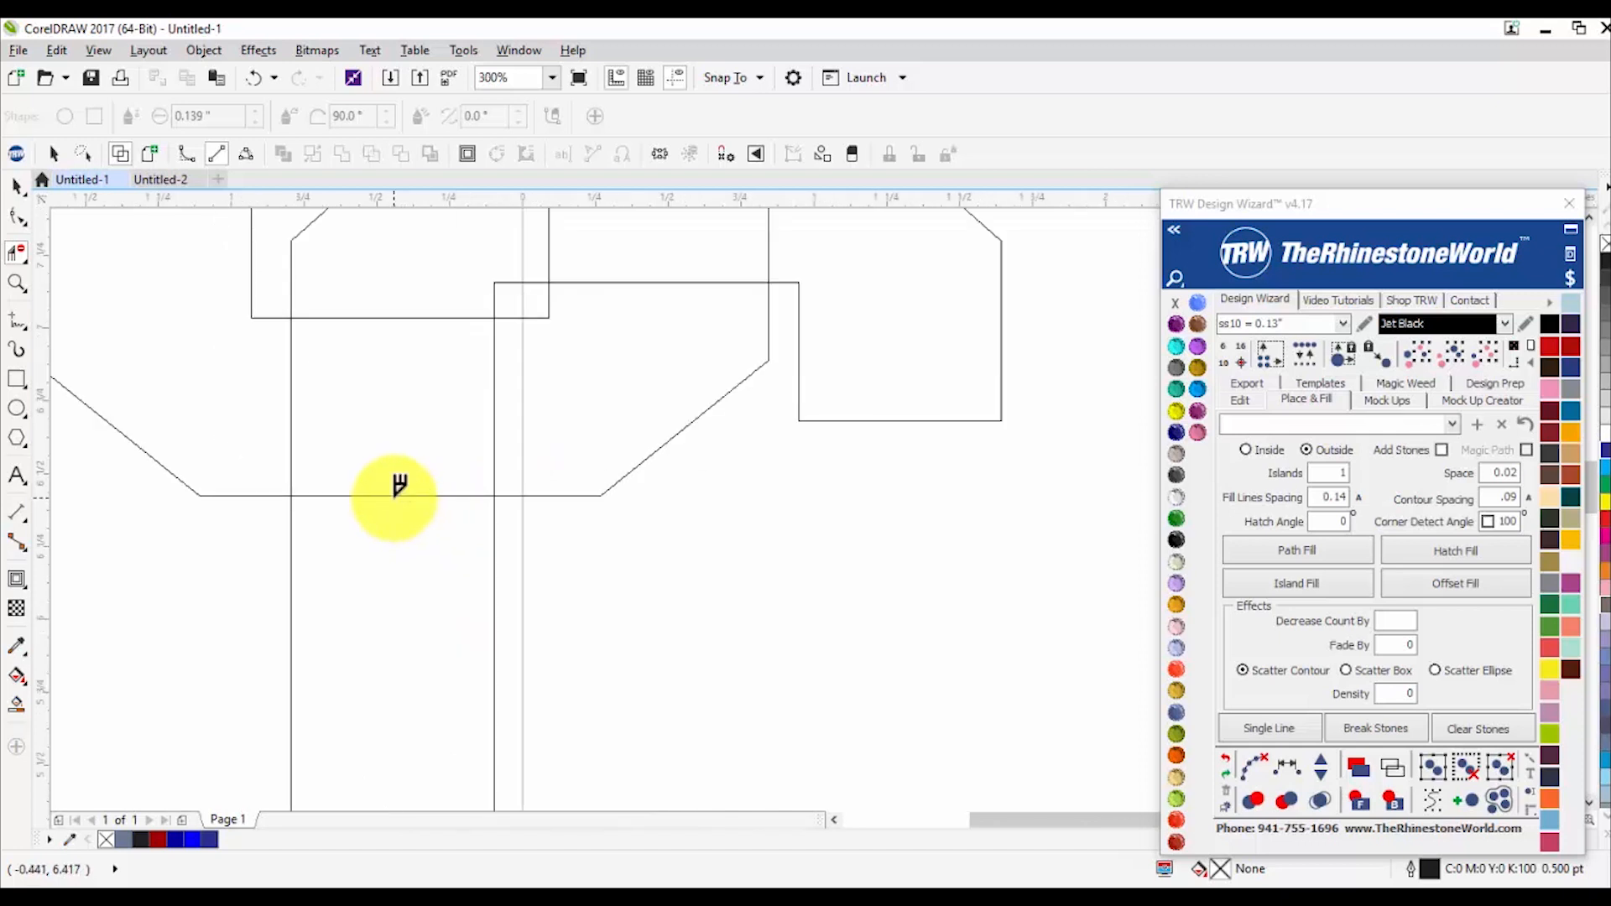
pyautogui.scroll(-1, 400, 485)
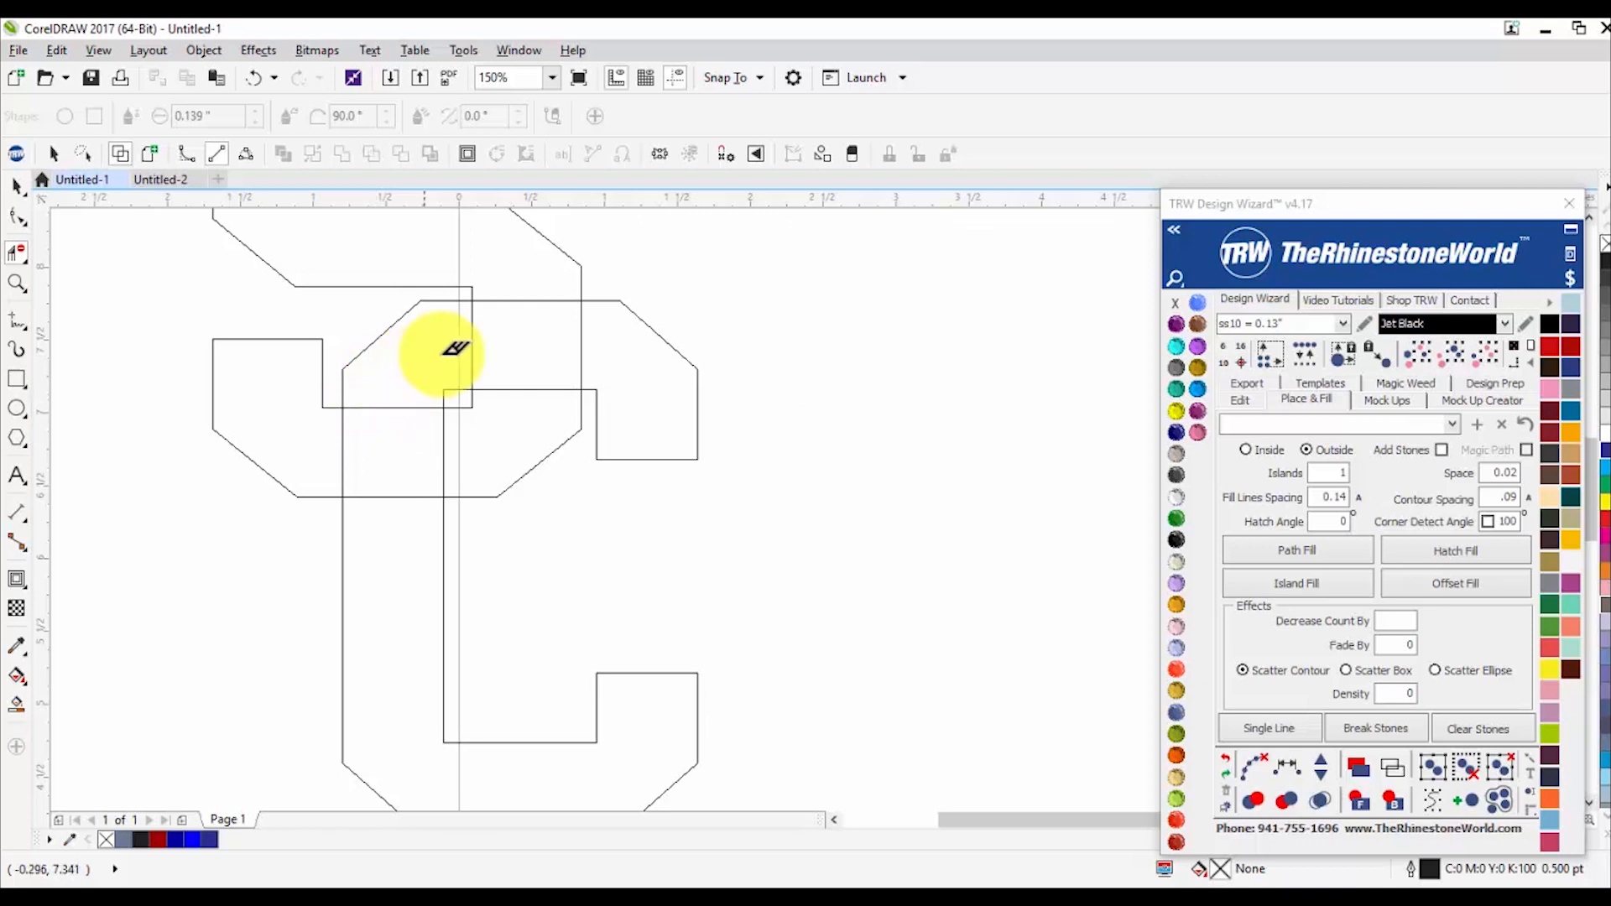
pyautogui.click(383, 406)
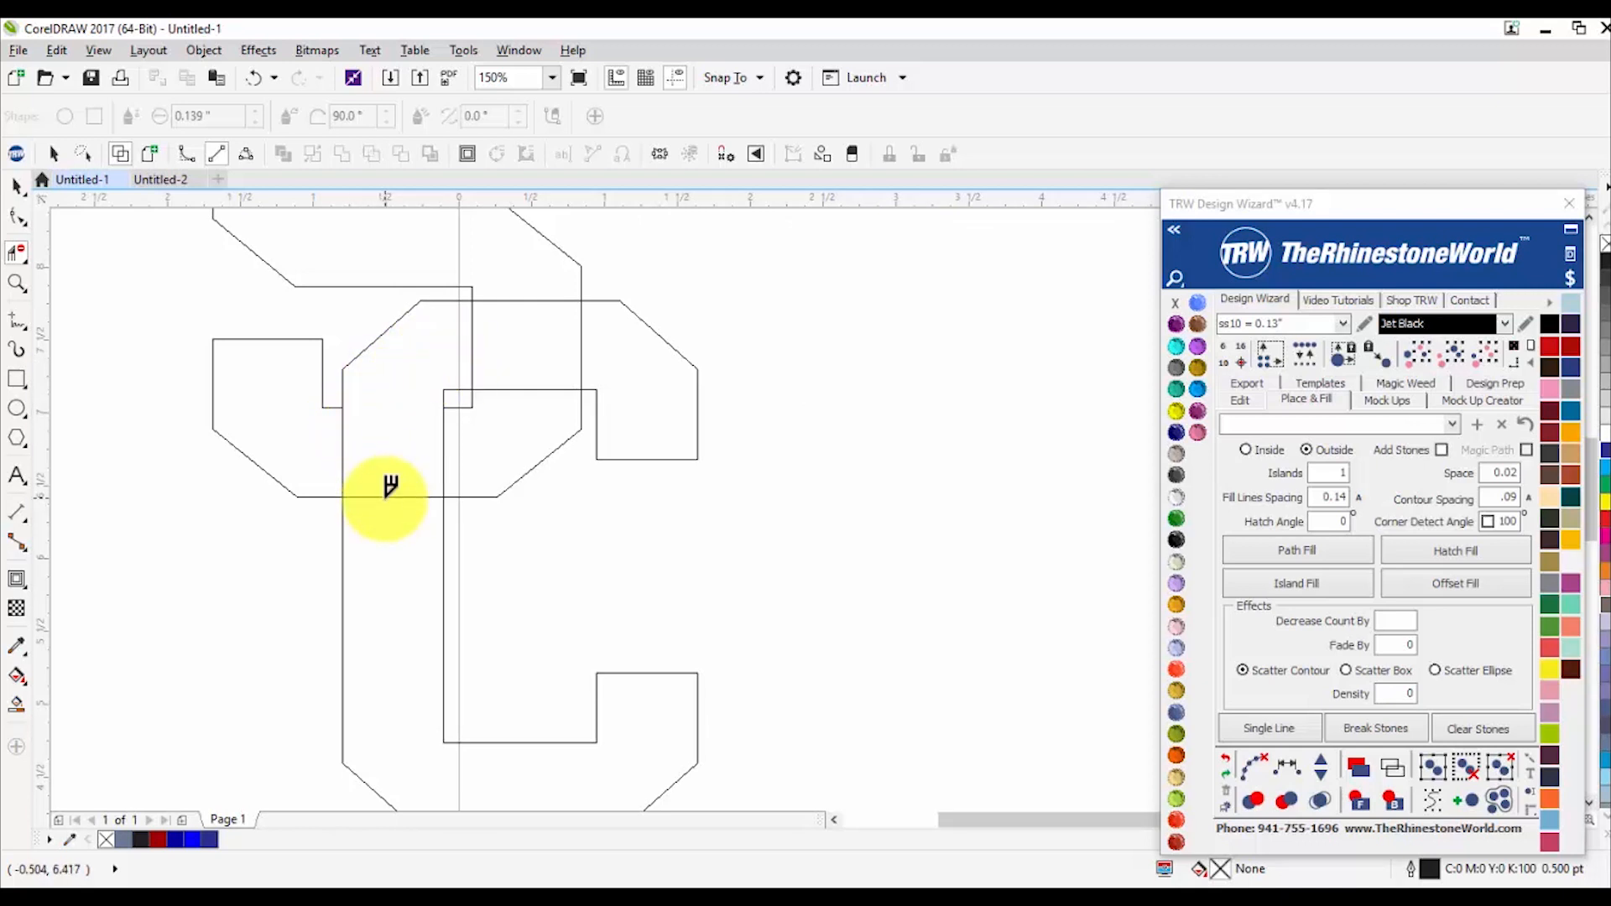
pyautogui.click(386, 495)
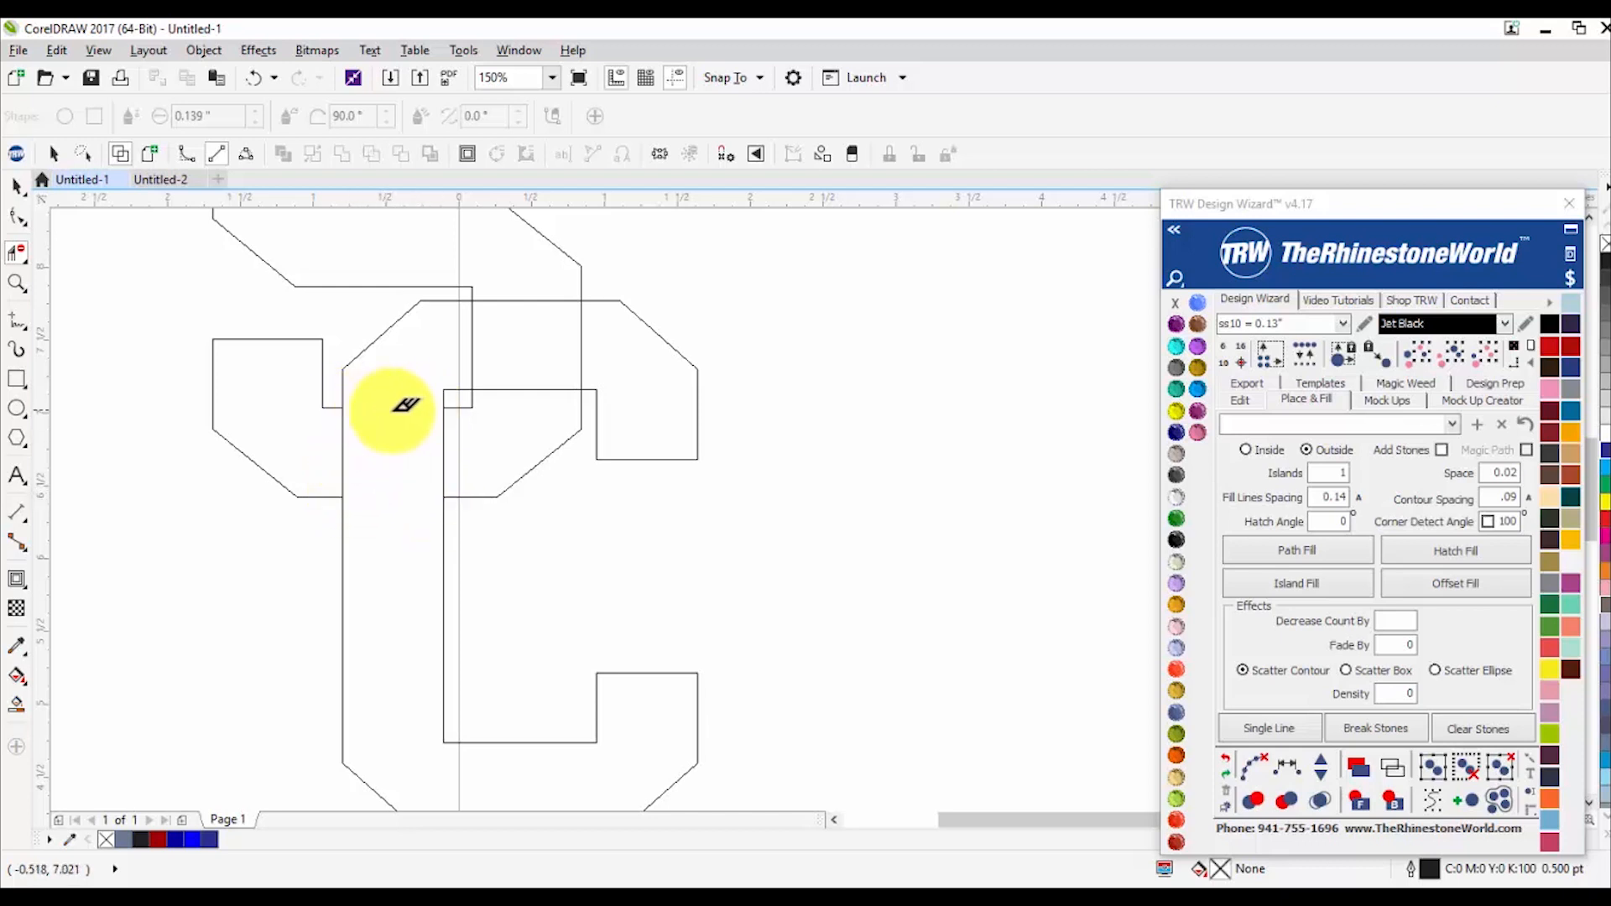
# Step: Delete the two horizontal C segments that run through the S's lower right curve
pyautogui.scroll(1, 499, 327)
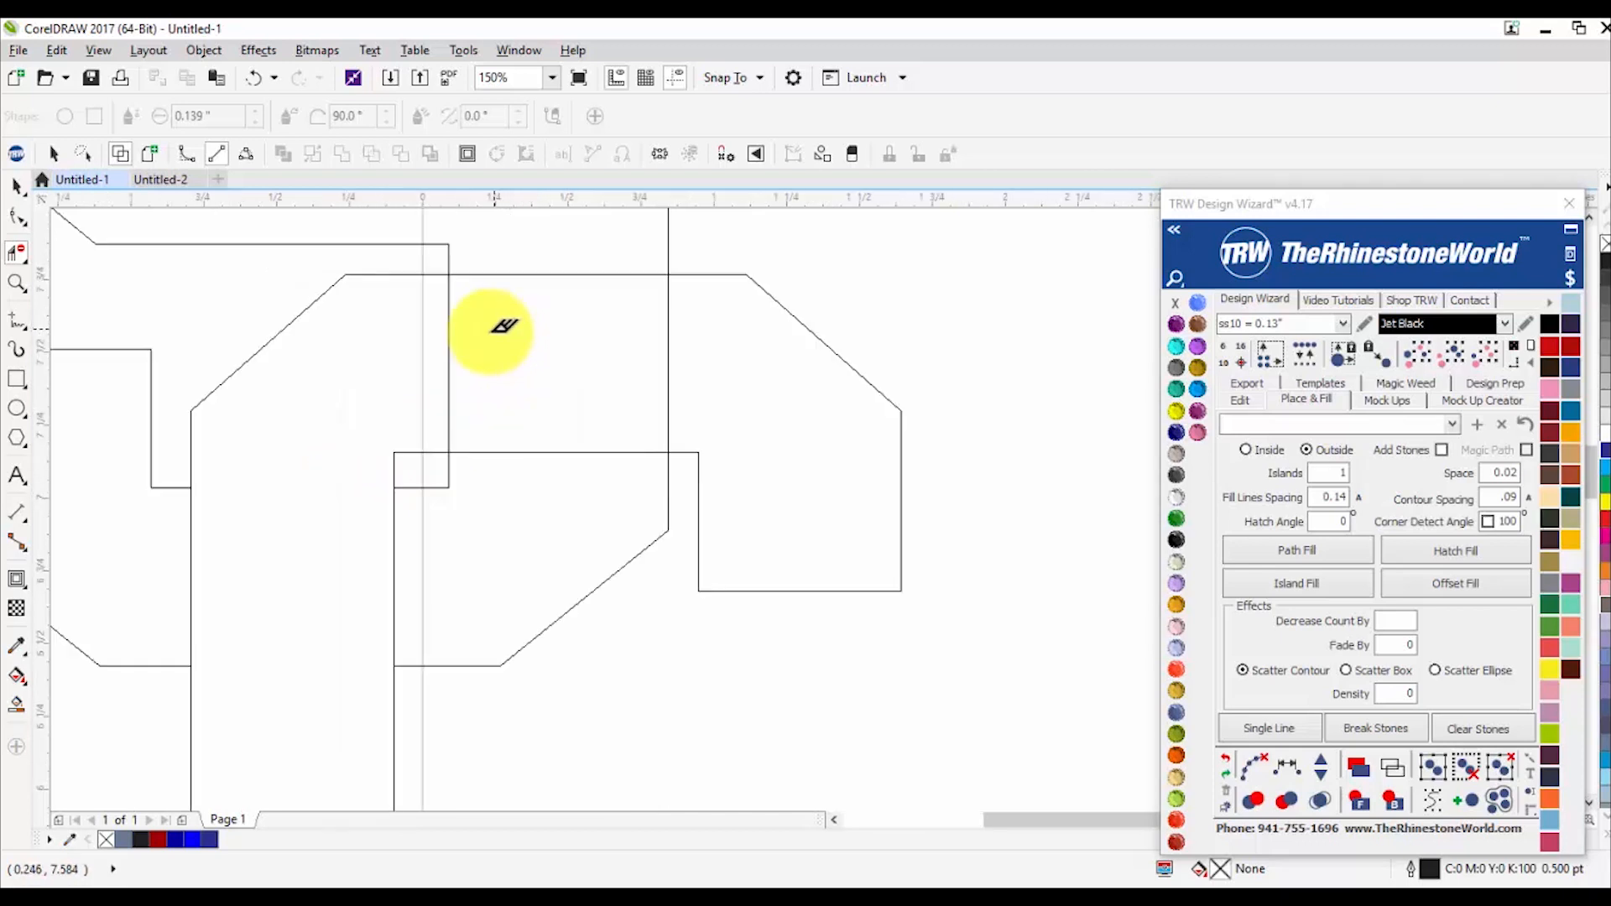
pyautogui.scroll(-1, 489, 332)
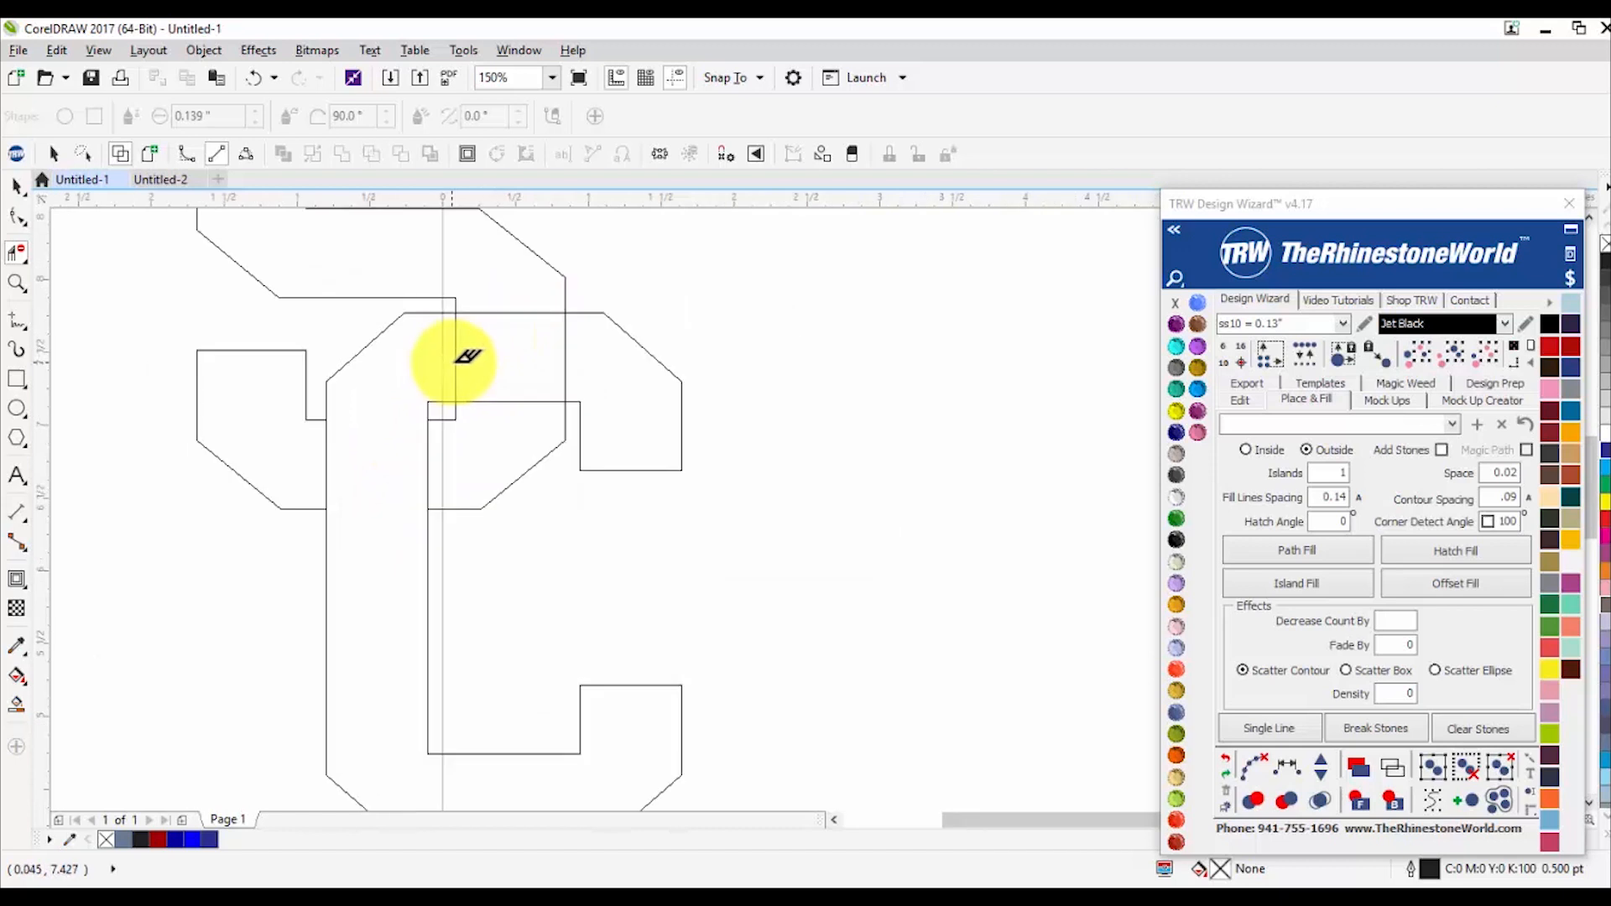
pyautogui.click(502, 313)
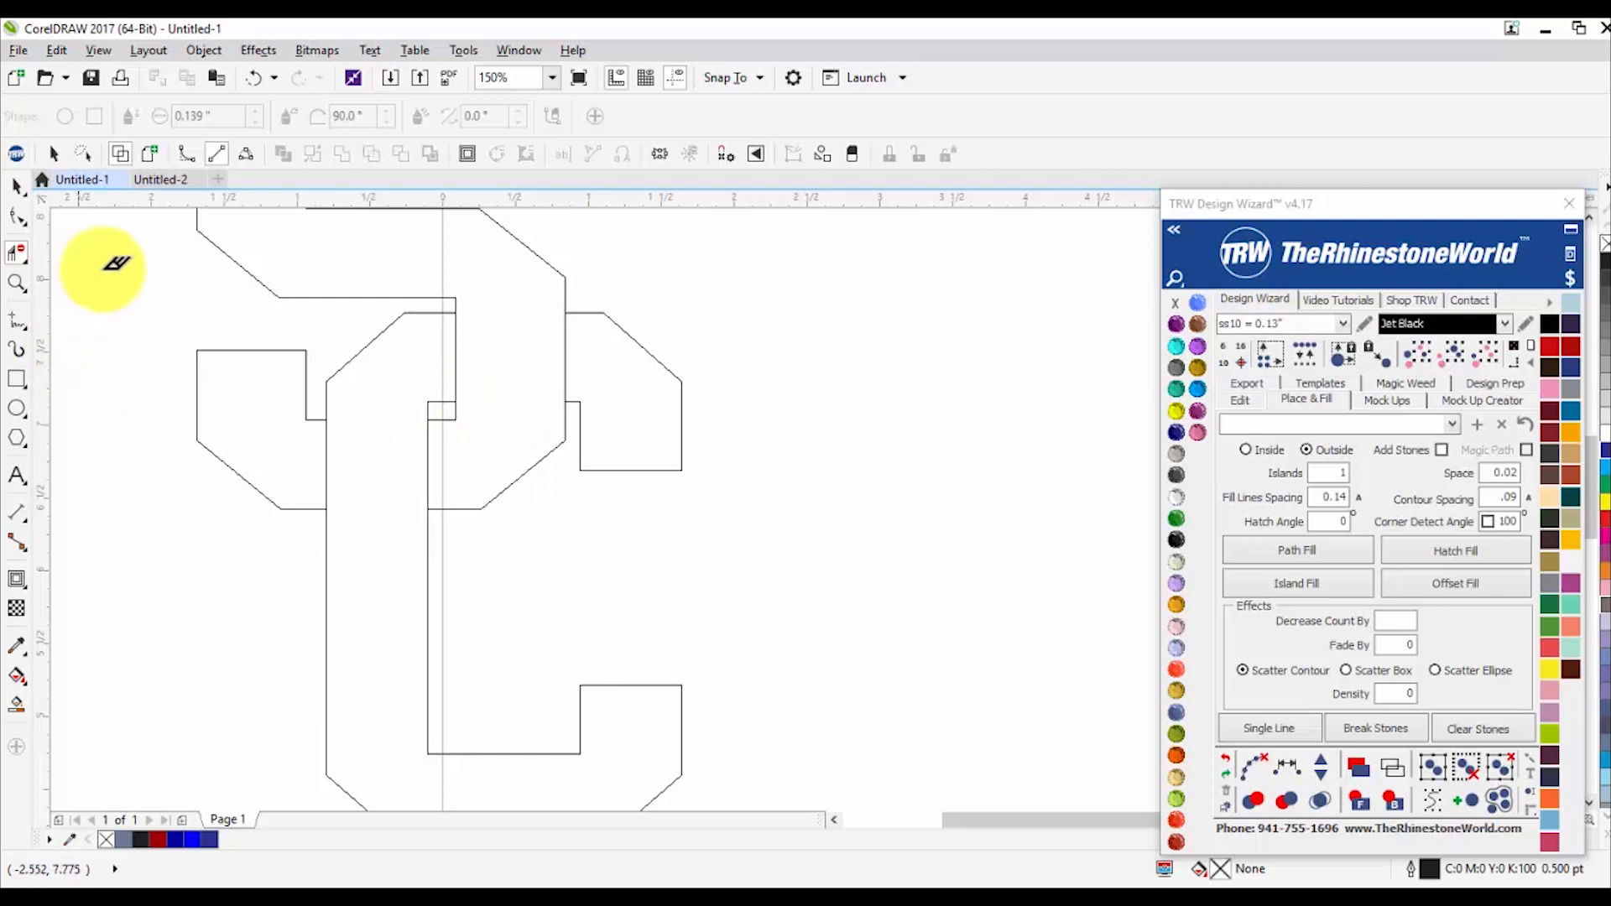
pyautogui.click(16, 185)
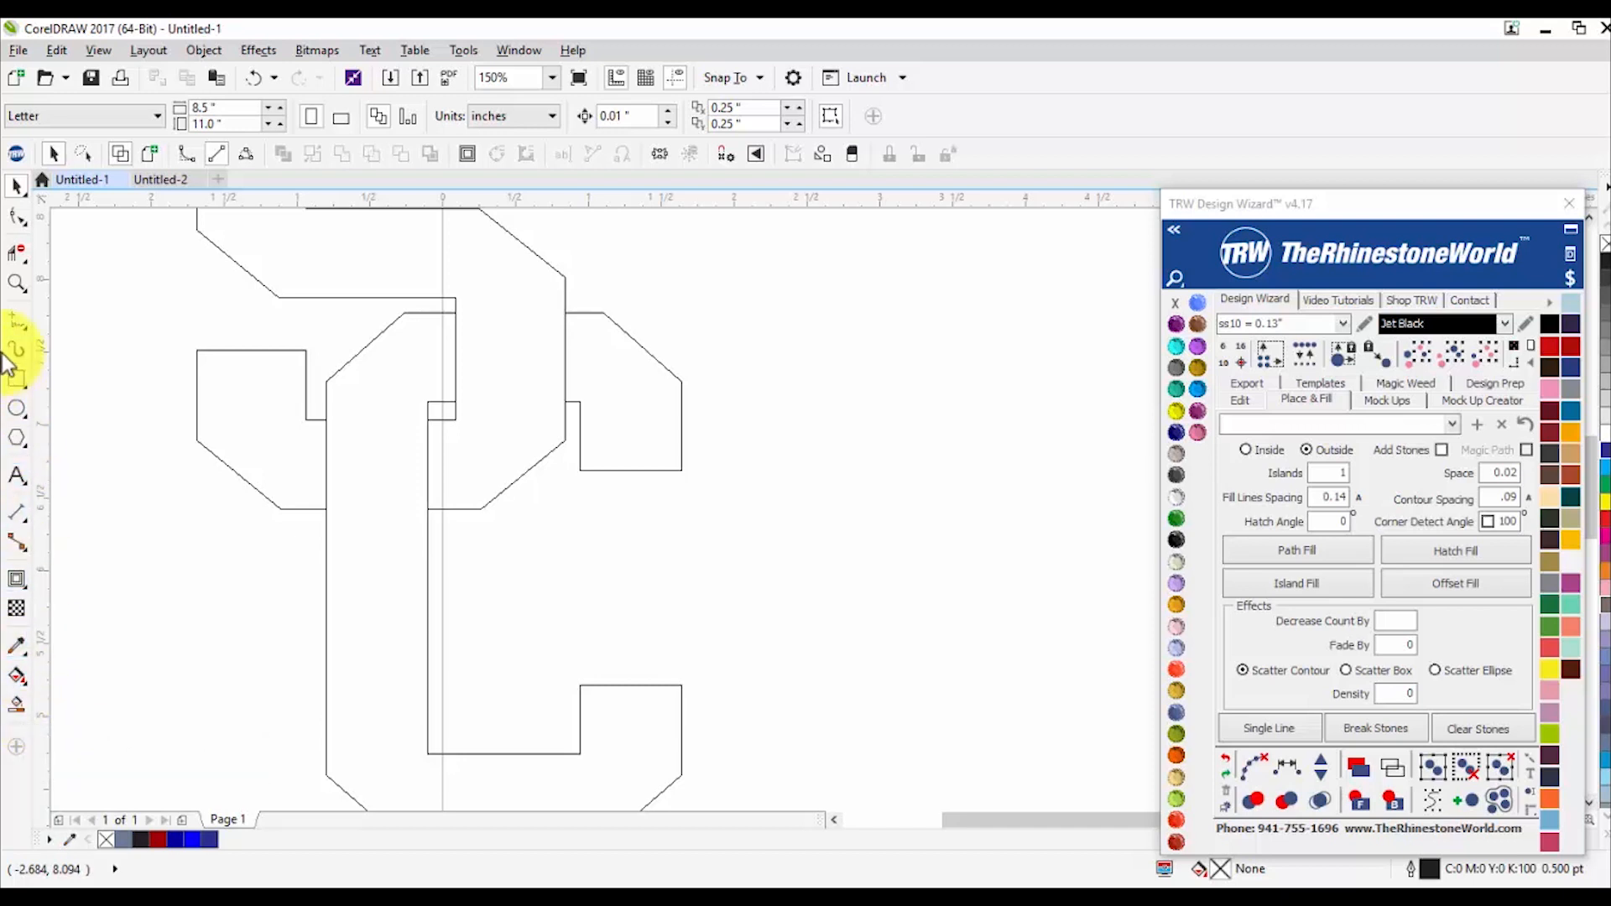
# Step: Try Smart Fill on the C's upper right end and main body, and compare the result in filled and wireframe views
pyautogui.click(15, 708)
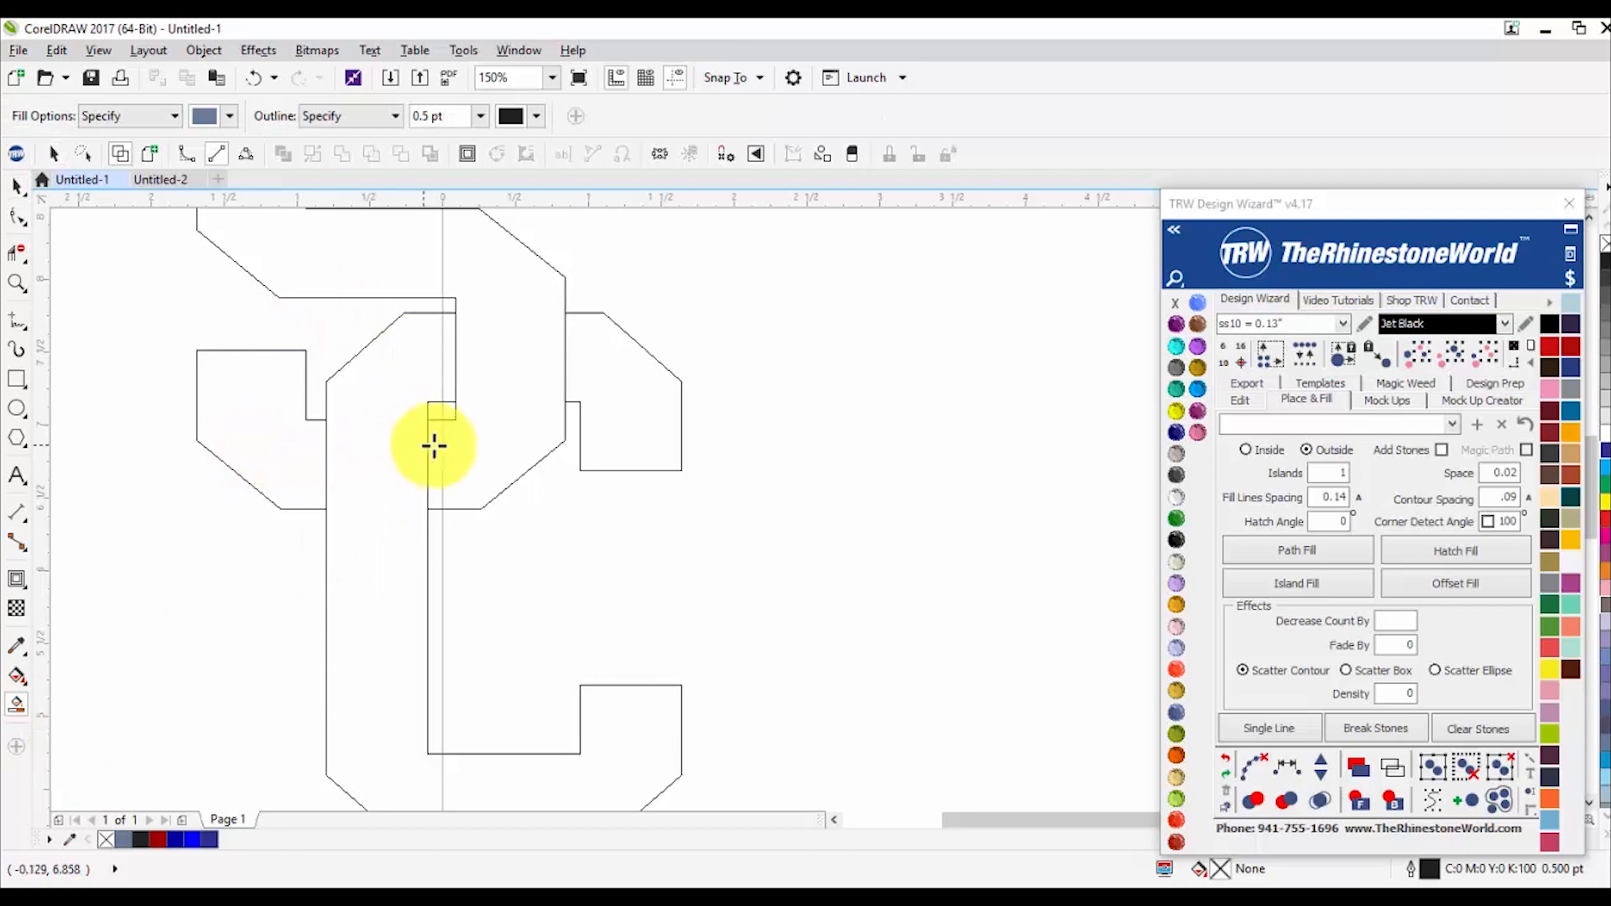
pyautogui.click(637, 393)
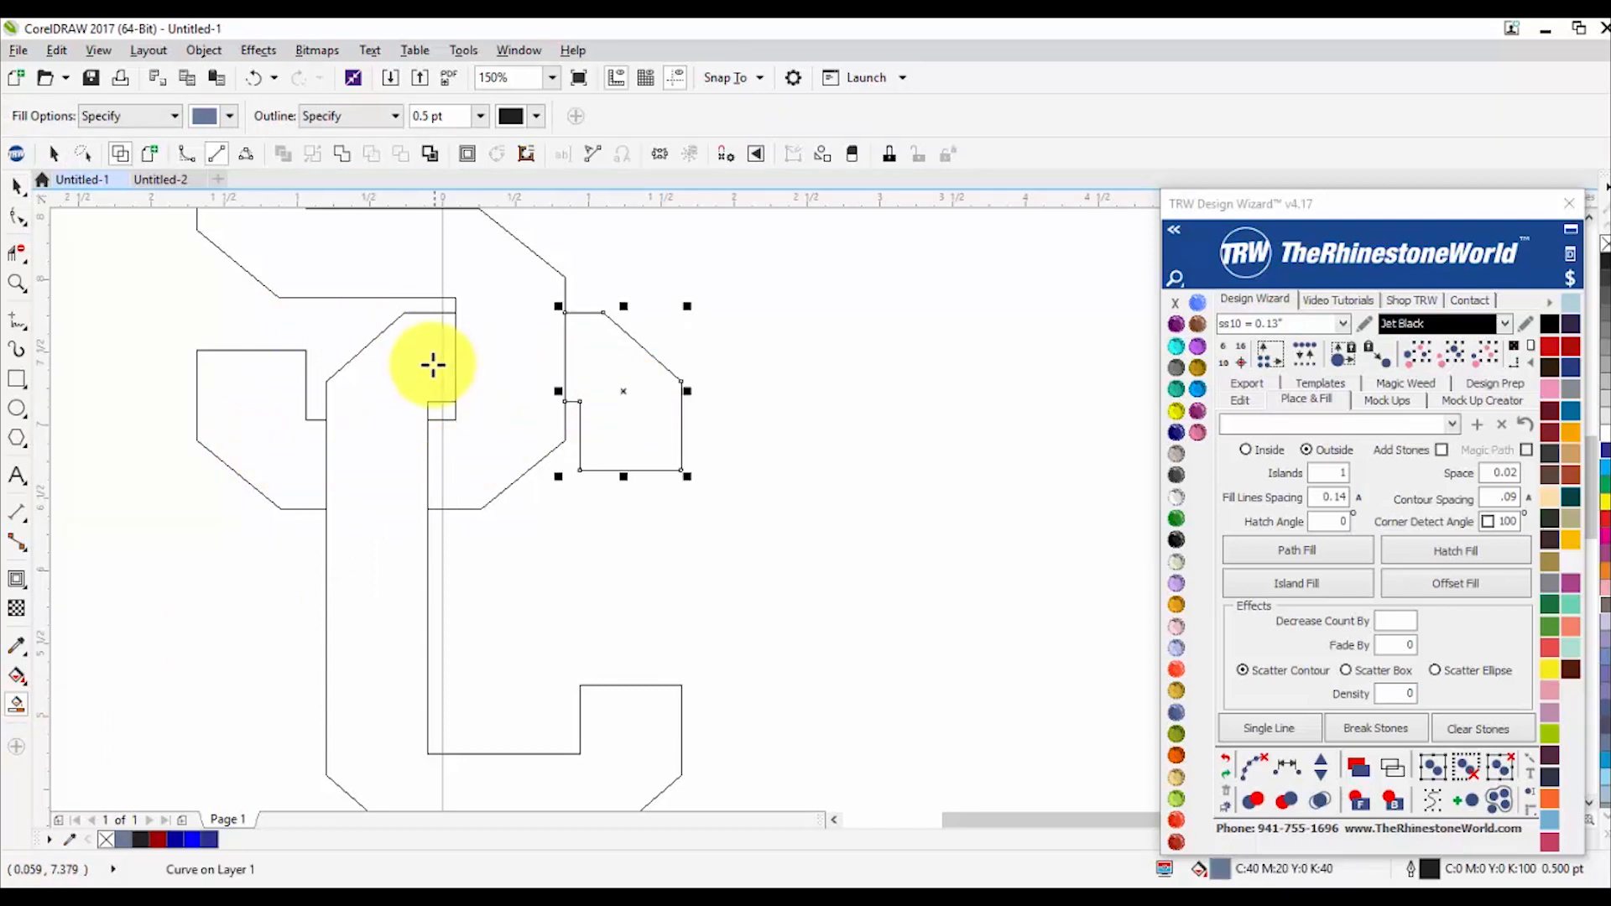
pyautogui.click(406, 360)
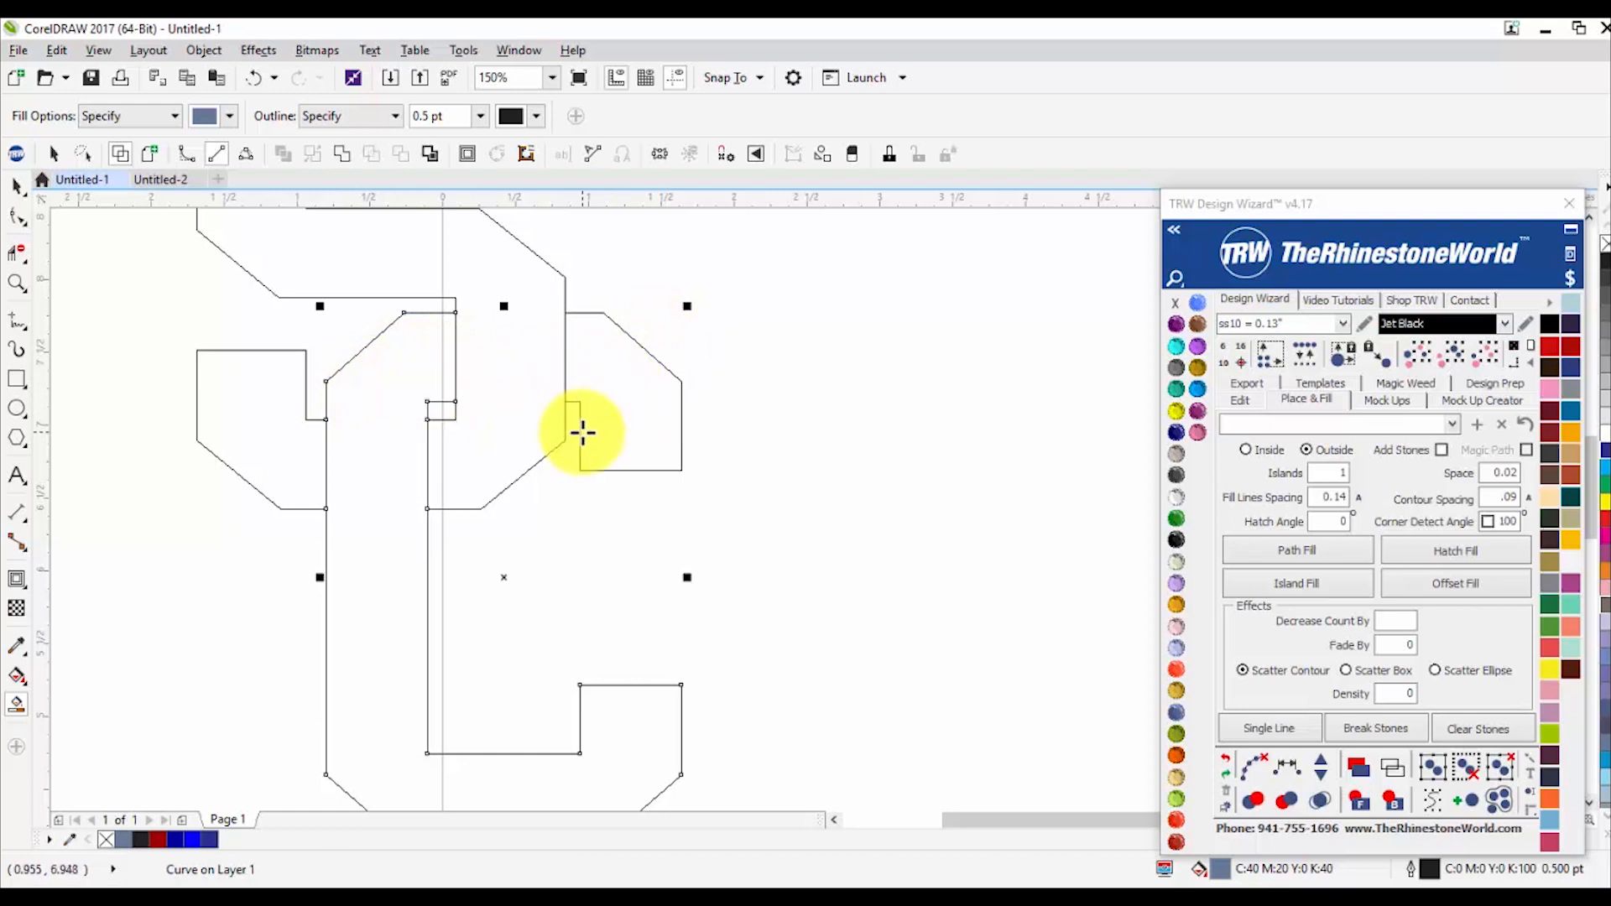
pyautogui.press('space')
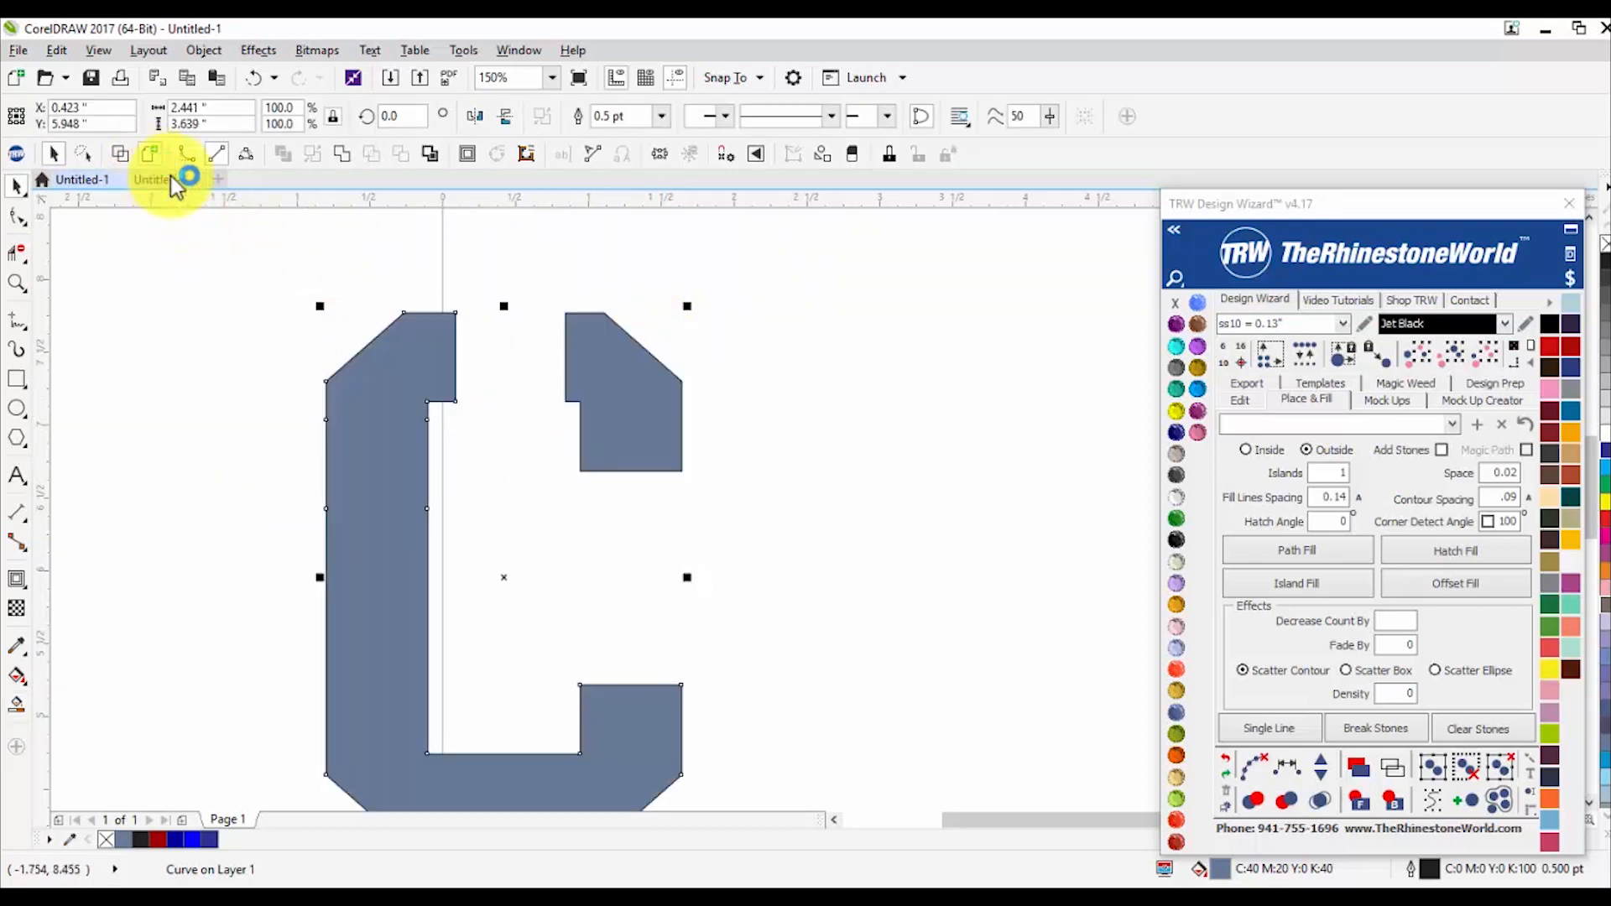
pyautogui.click(120, 153)
pyautogui.click(290, 588)
pyautogui.scroll(-1, 350, 469)
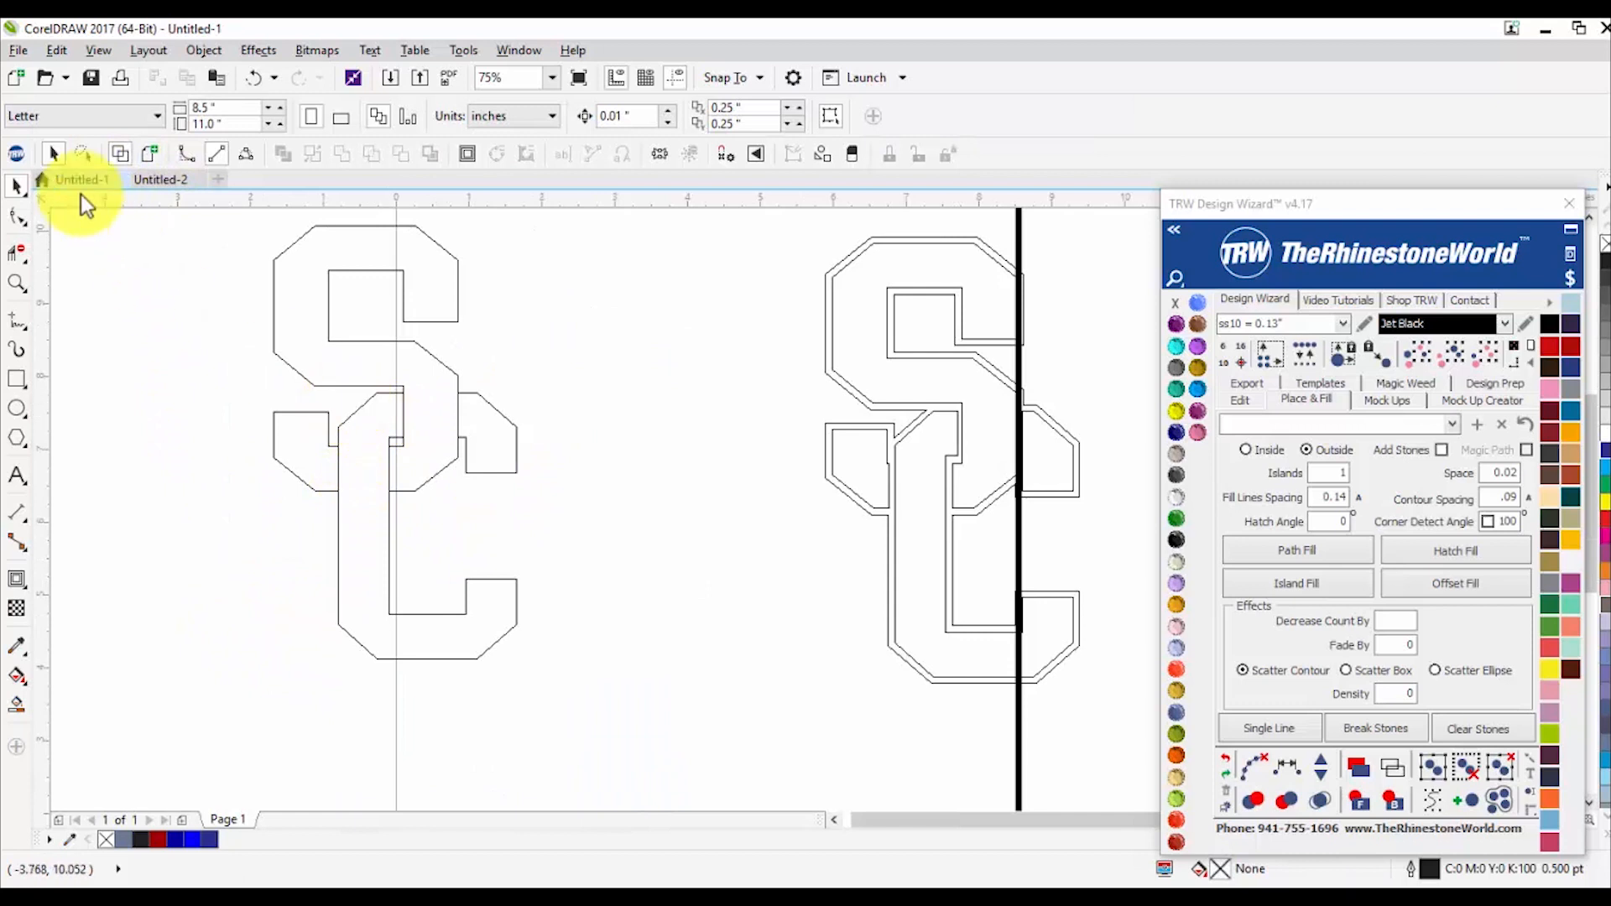
# Step: Undo the last two smart fills
pyautogui.click(254, 78)
pyautogui.click(253, 78)
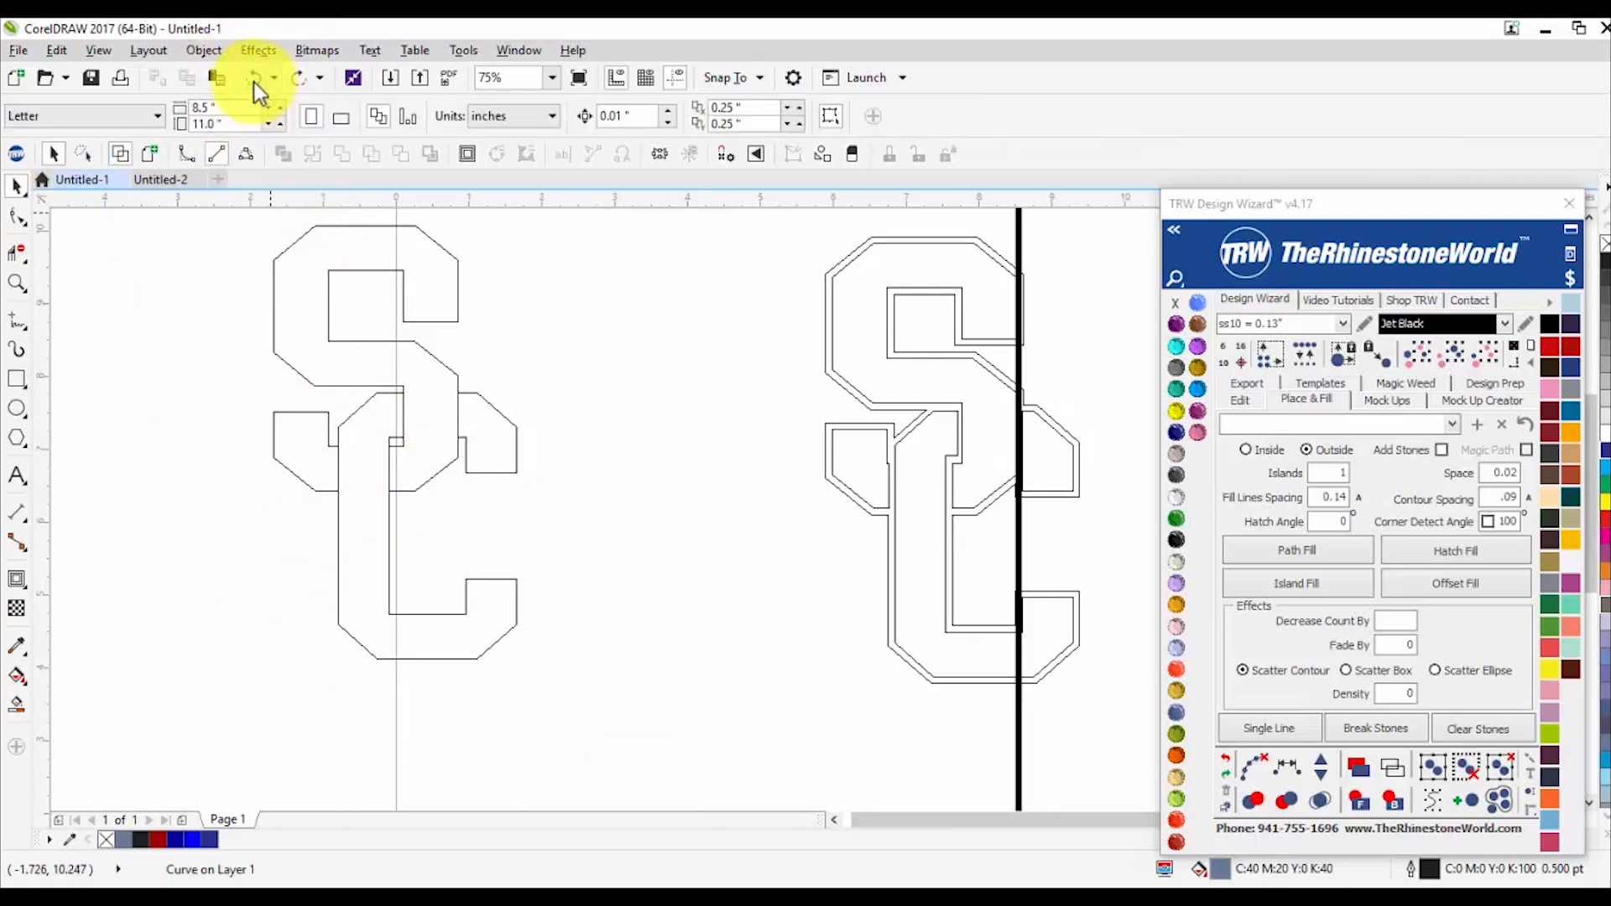
# Step: Smart Fill the C's main body and its separate upper right end to create closed shapes
pyautogui.click(149, 155)
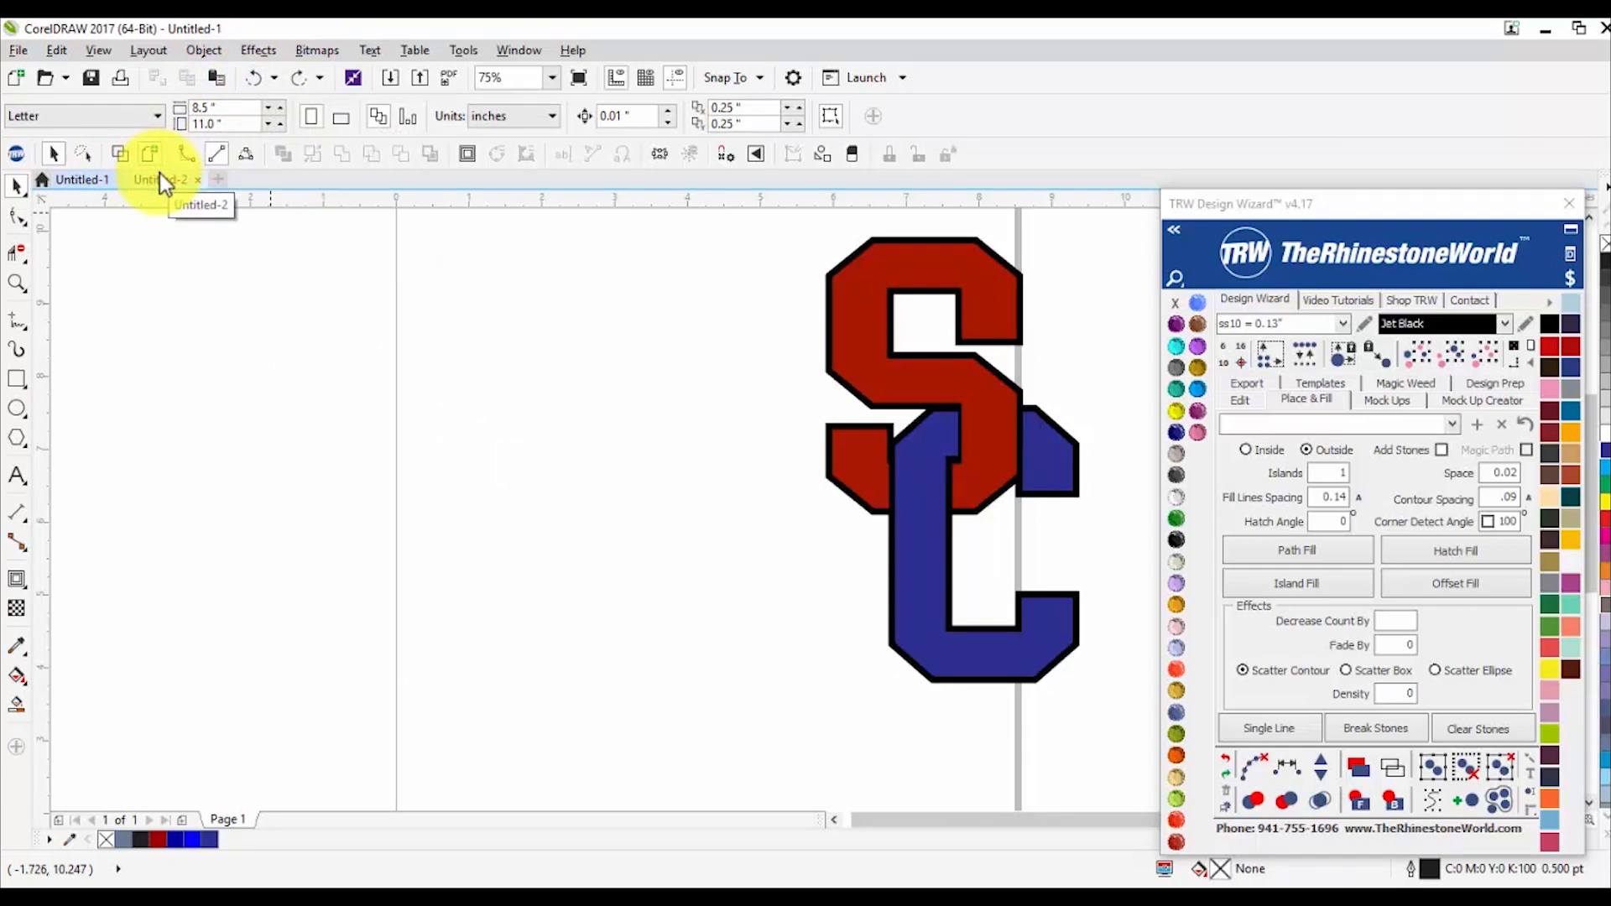
pyautogui.click(124, 154)
pyautogui.scroll(2, 411, 390)
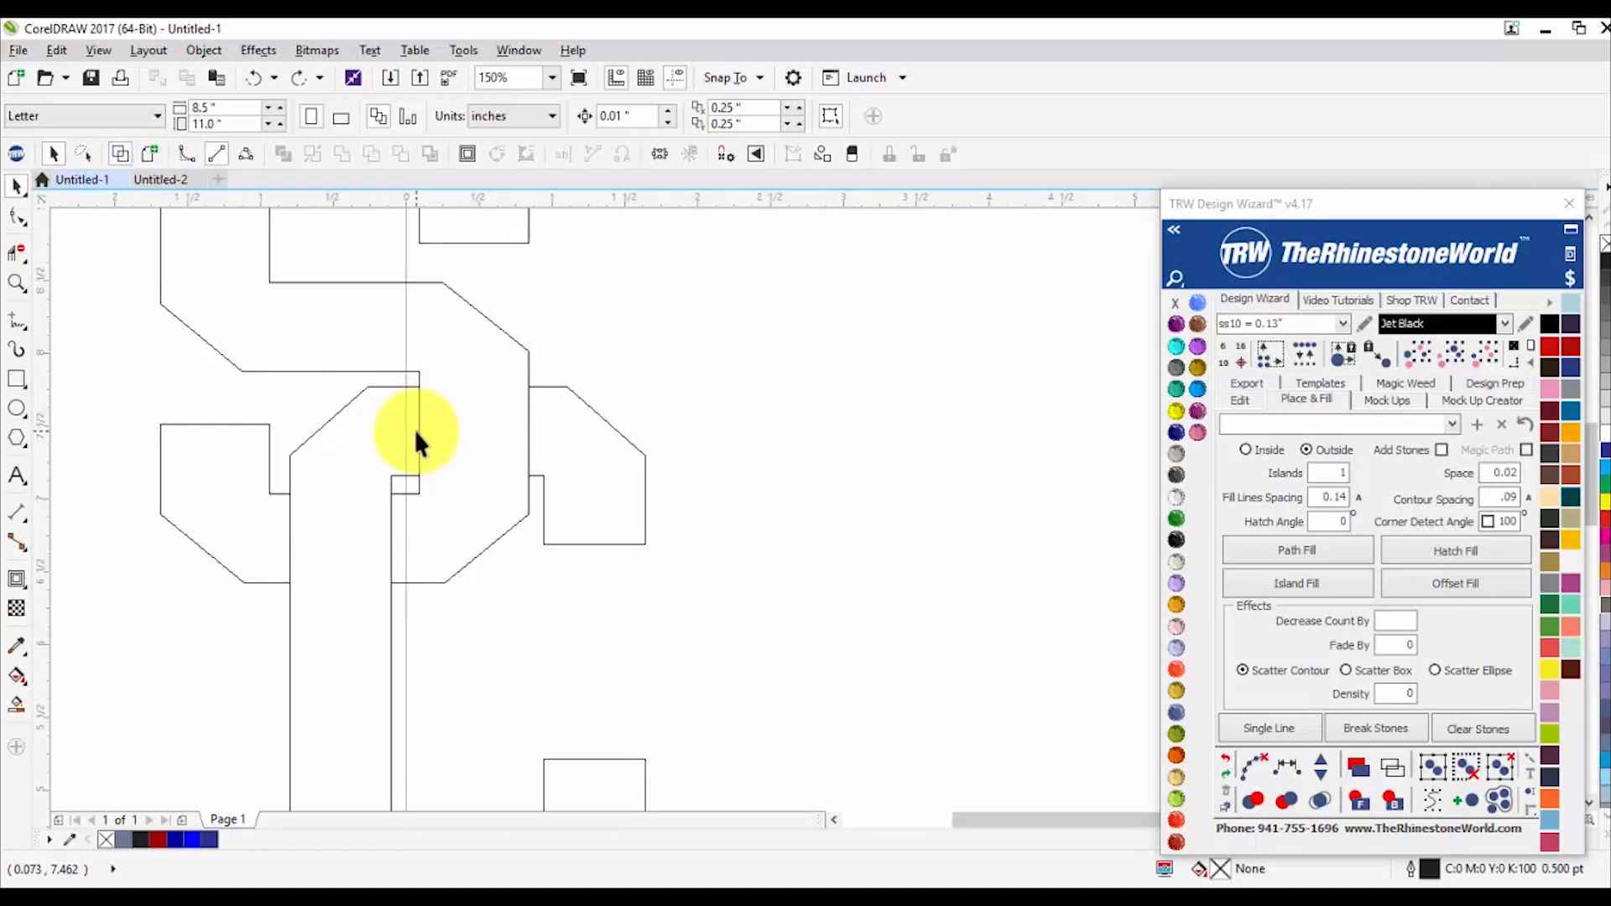
pyautogui.scroll(-2, 171, 369)
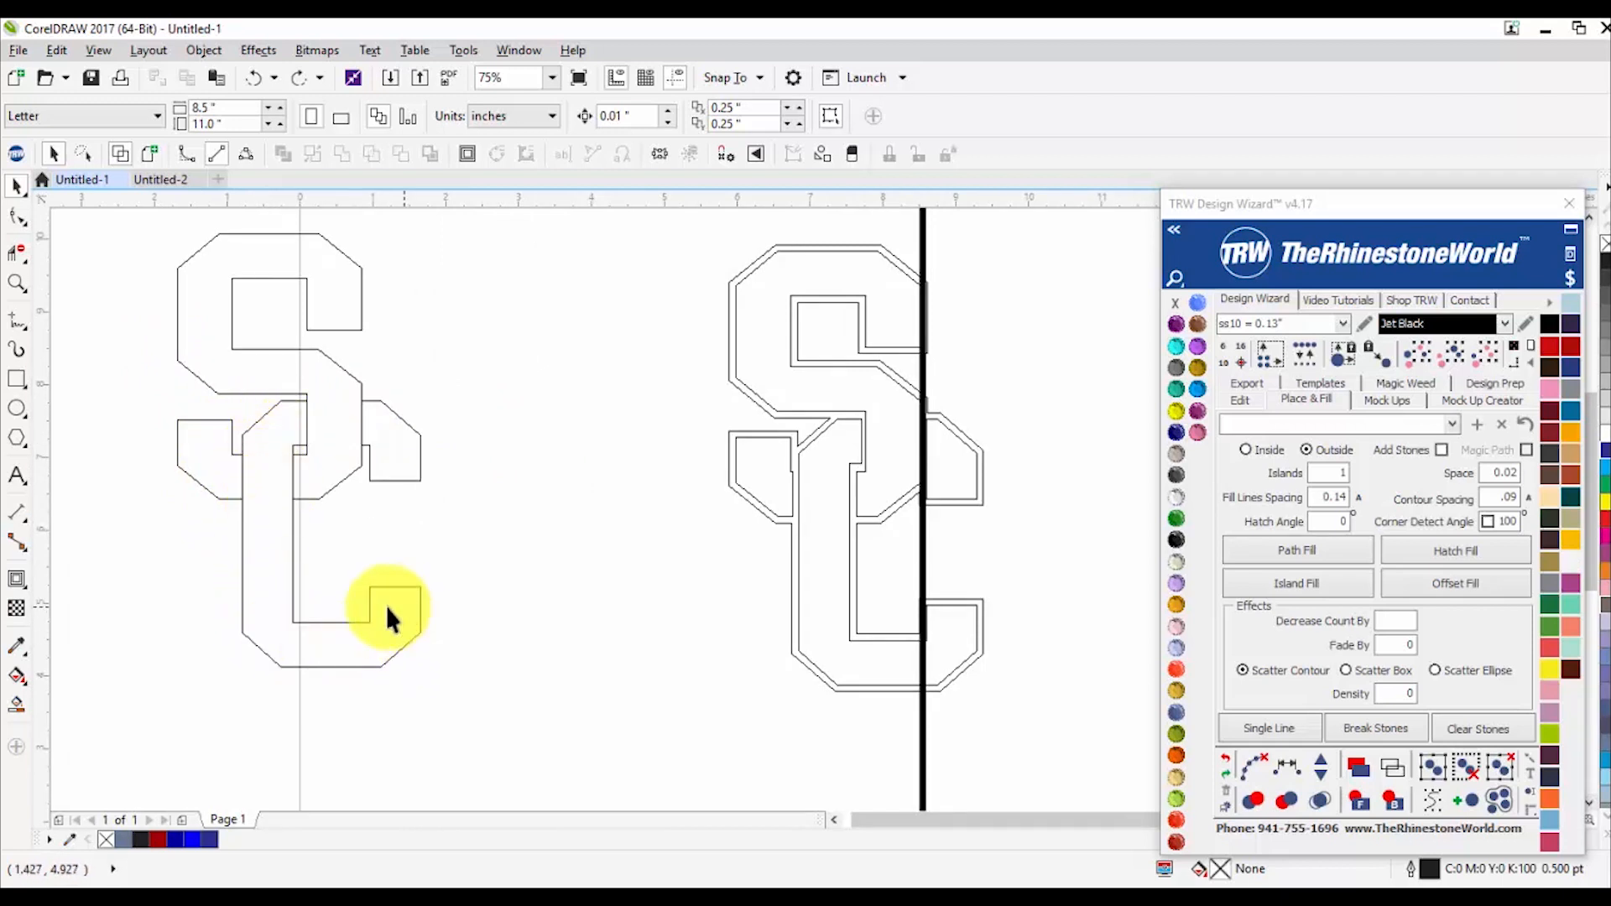
pyautogui.click(18, 703)
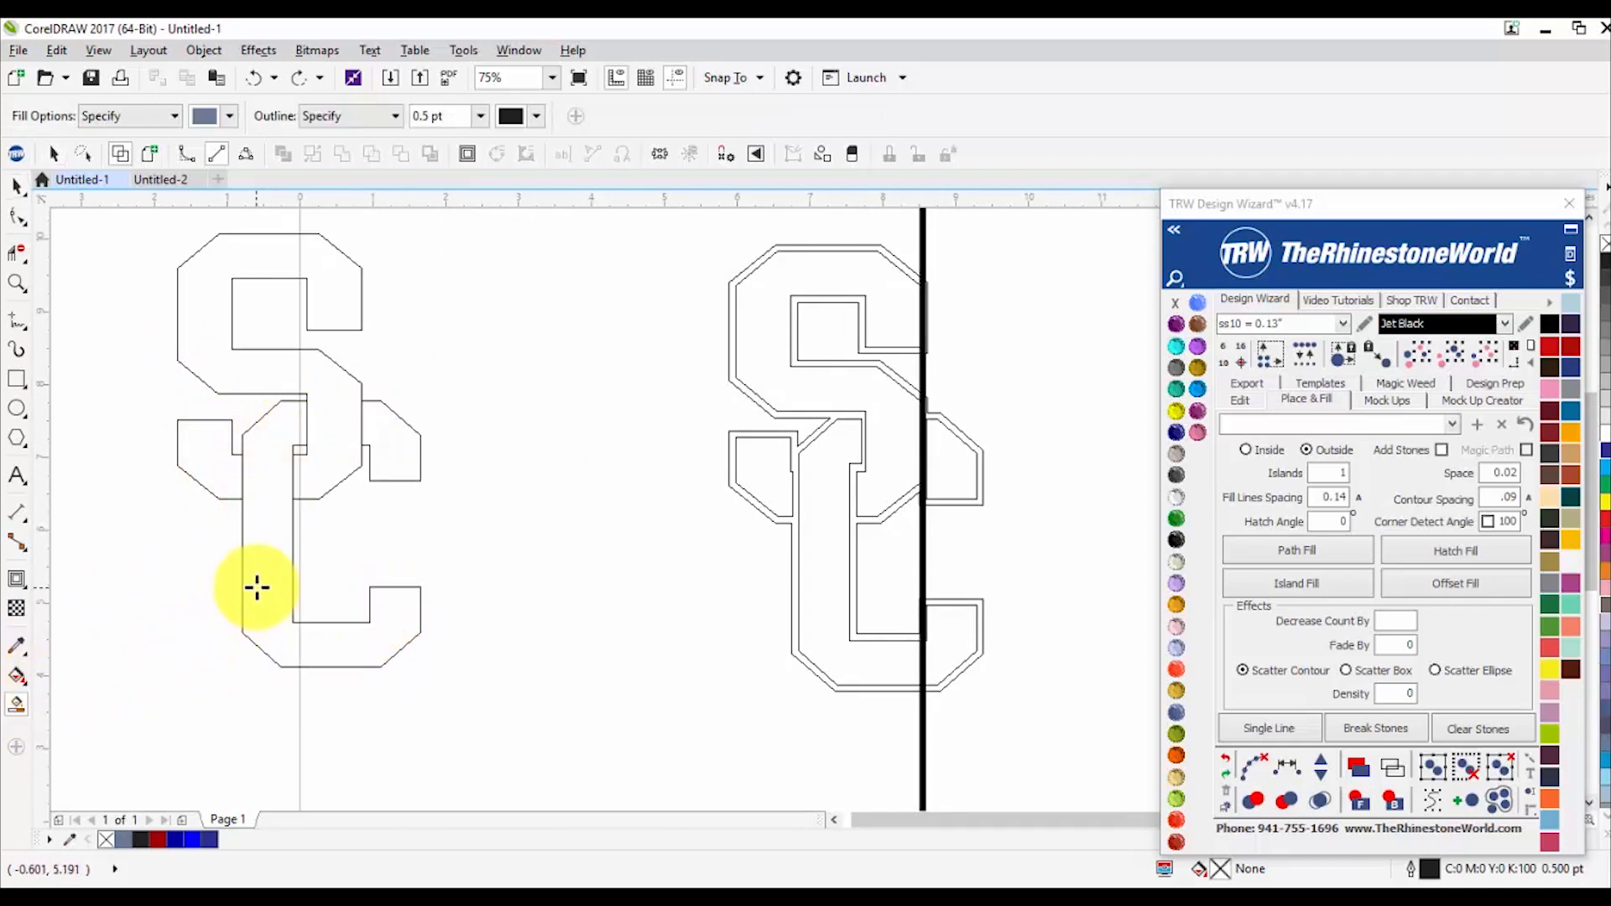
pyautogui.click(260, 487)
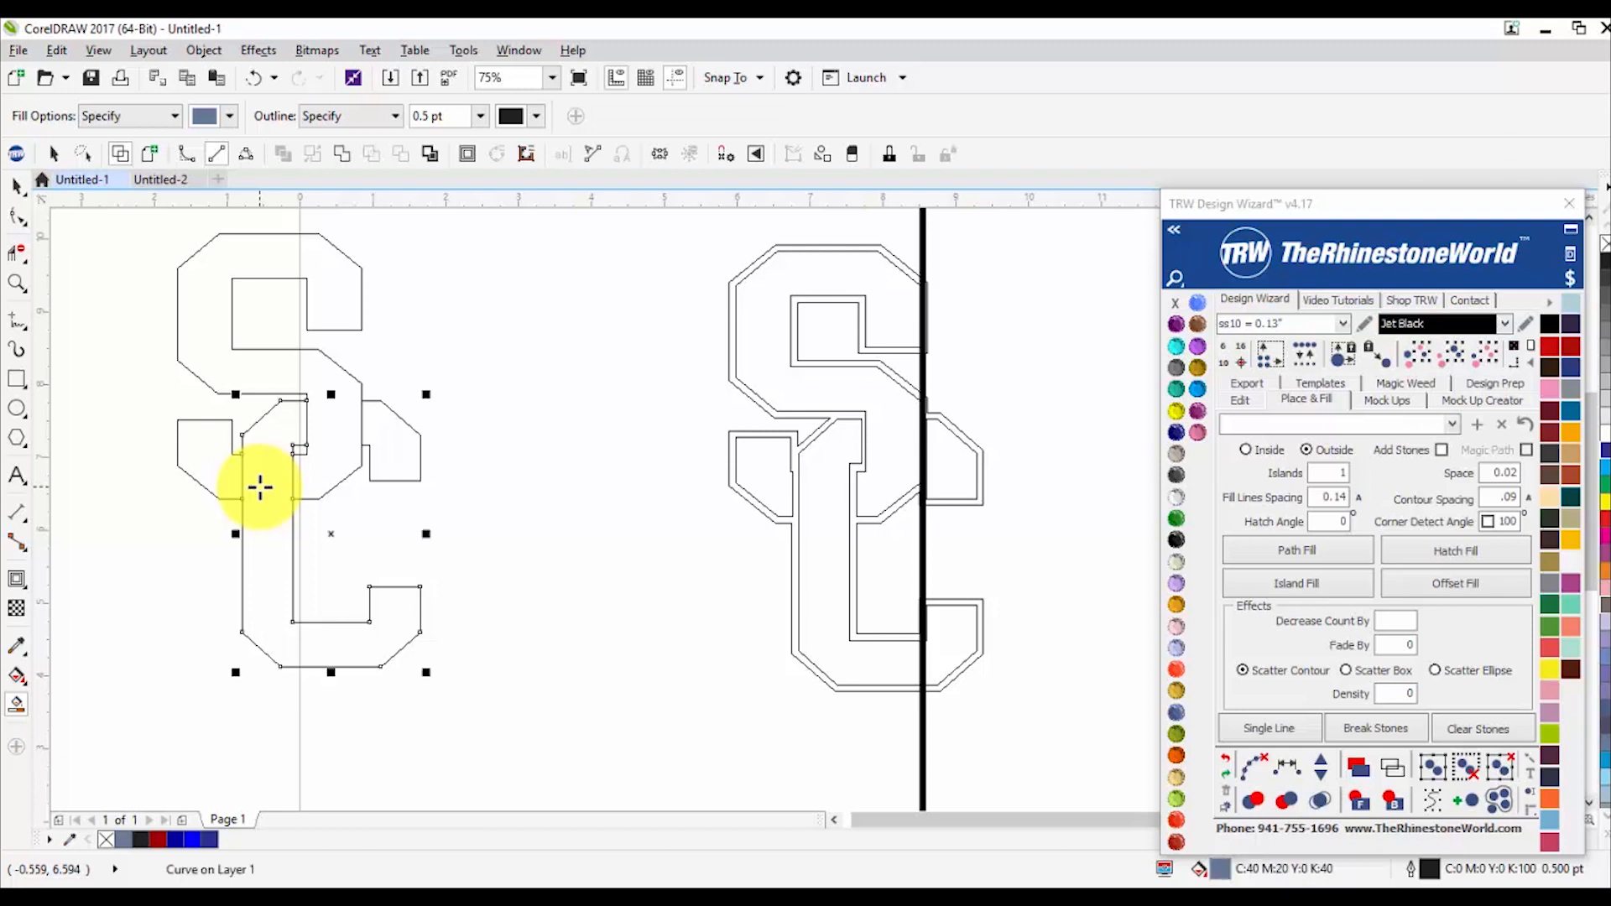
pyautogui.click(389, 438)
# Step: Weld the C's main body and upper right end into one object
pyautogui.press('space')
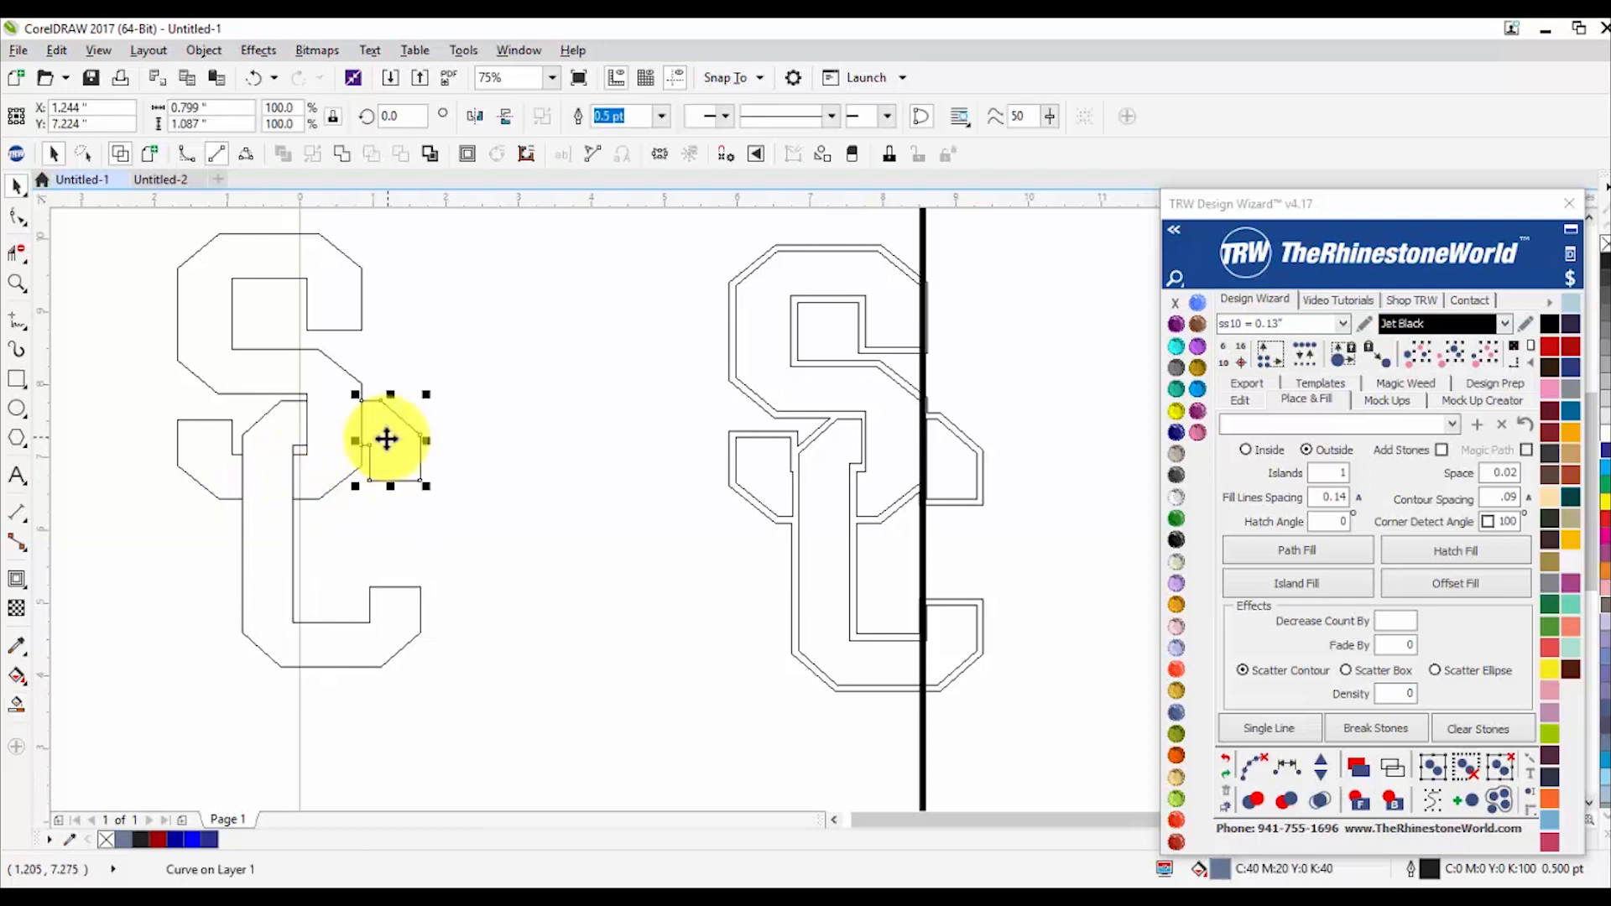
pyautogui.keyDown('shift'); pyautogui.click(269, 434); pyautogui.keyUp('shift')
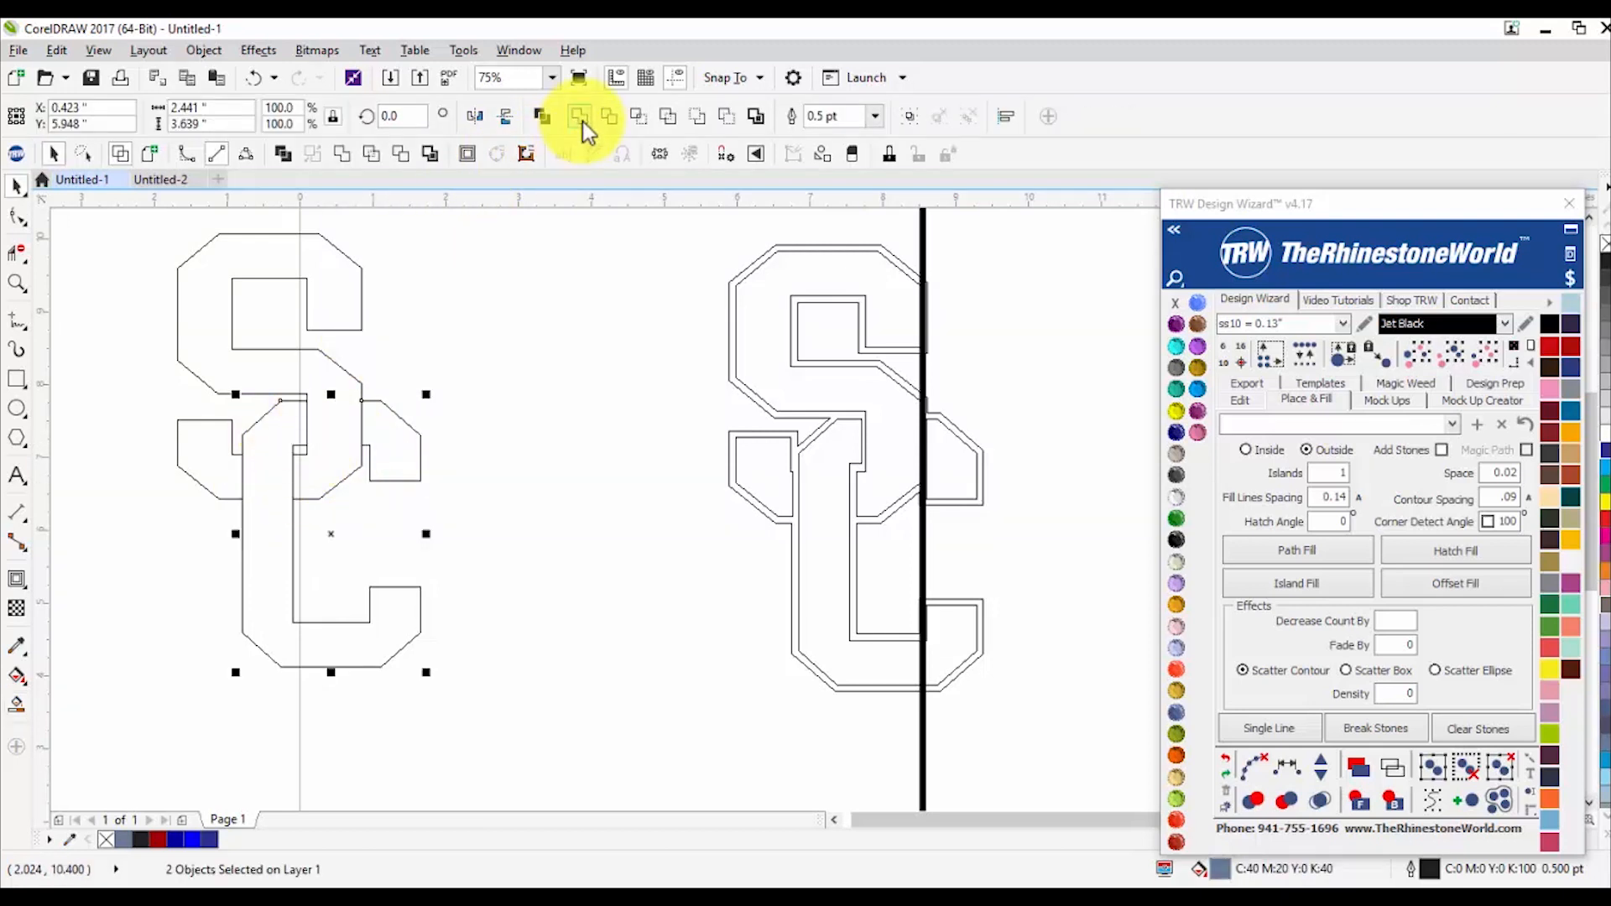
pyautogui.click(389, 458)
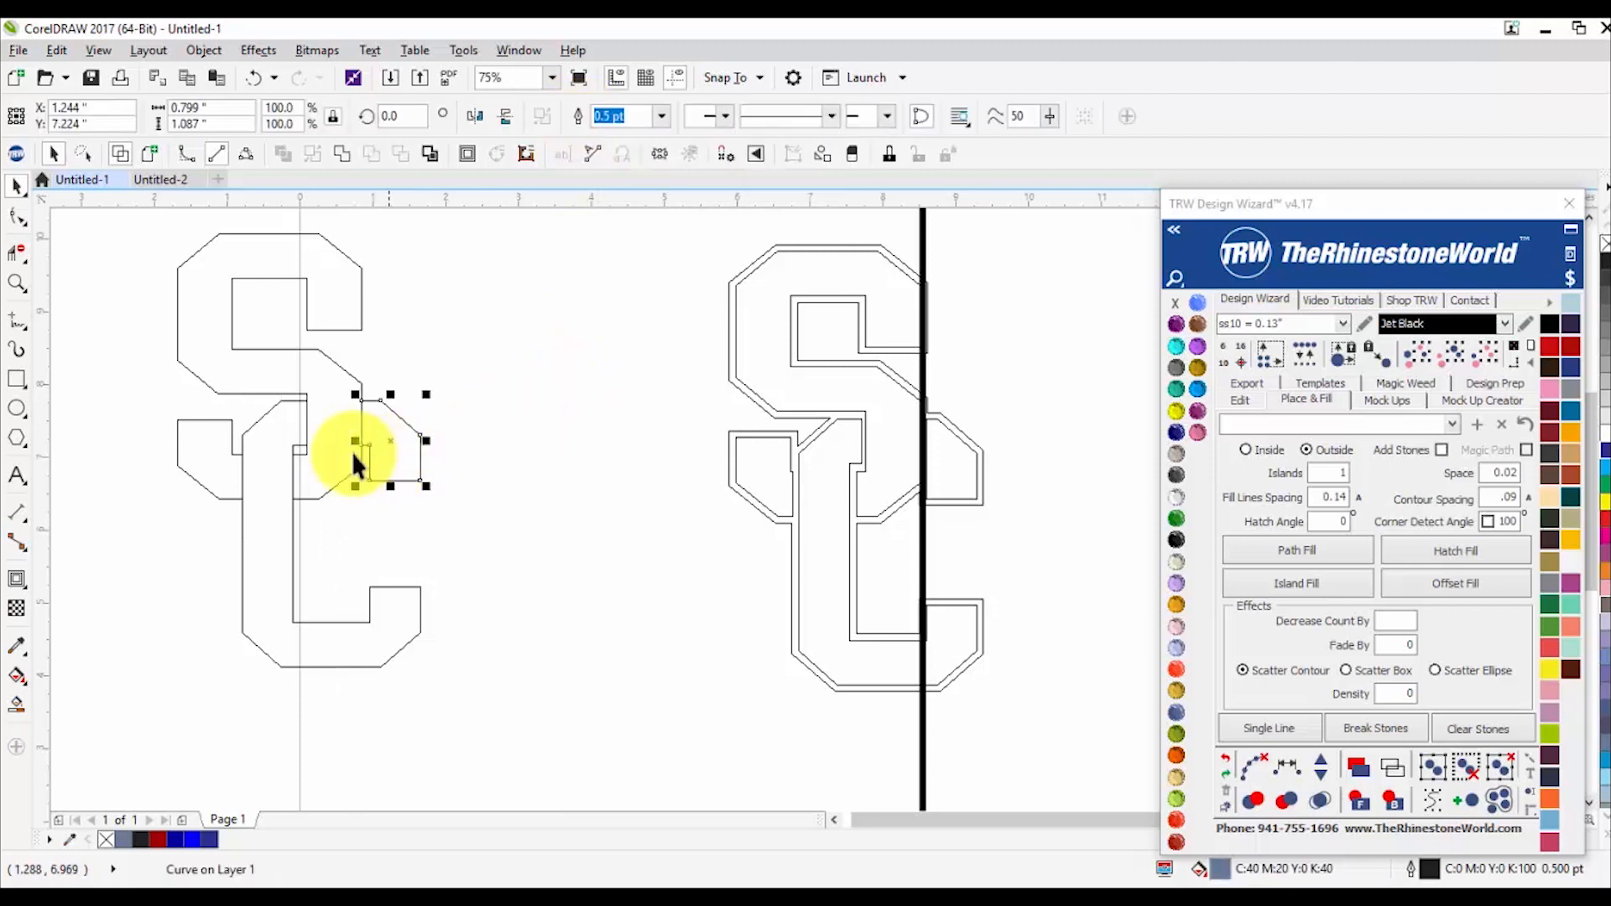
pyautogui.keyDown('shift'); pyautogui.click(259, 444); pyautogui.keyUp('shift')
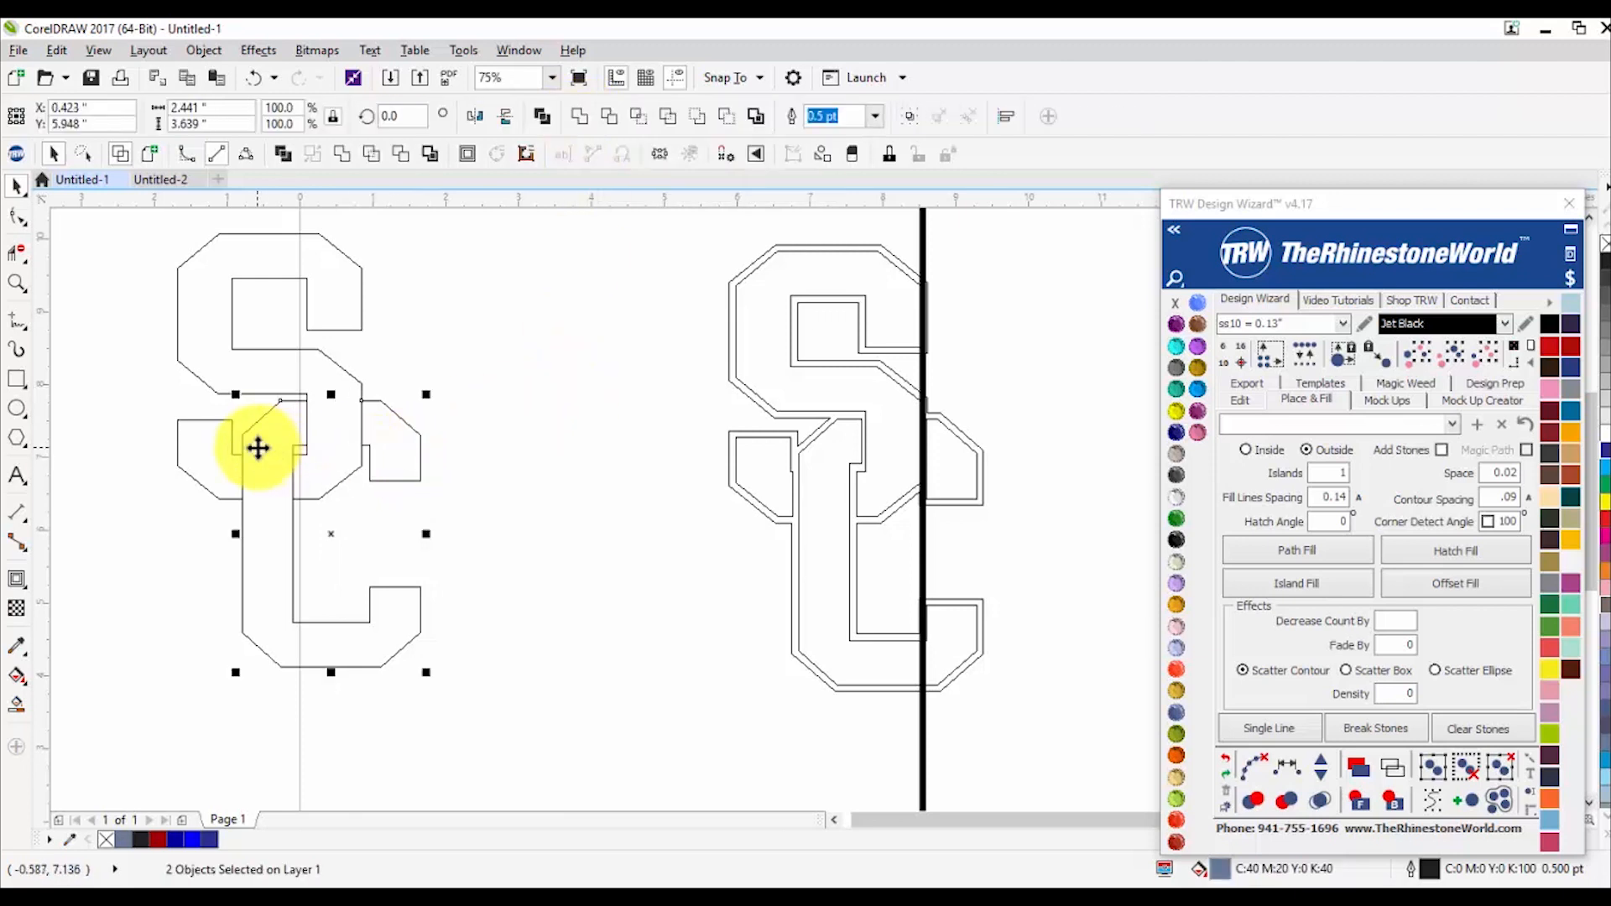
pyautogui.click(586, 114)
# Step: Smart Fill the S's main body and its separate lower left end
pyautogui.click(334, 391)
pyautogui.press('space')
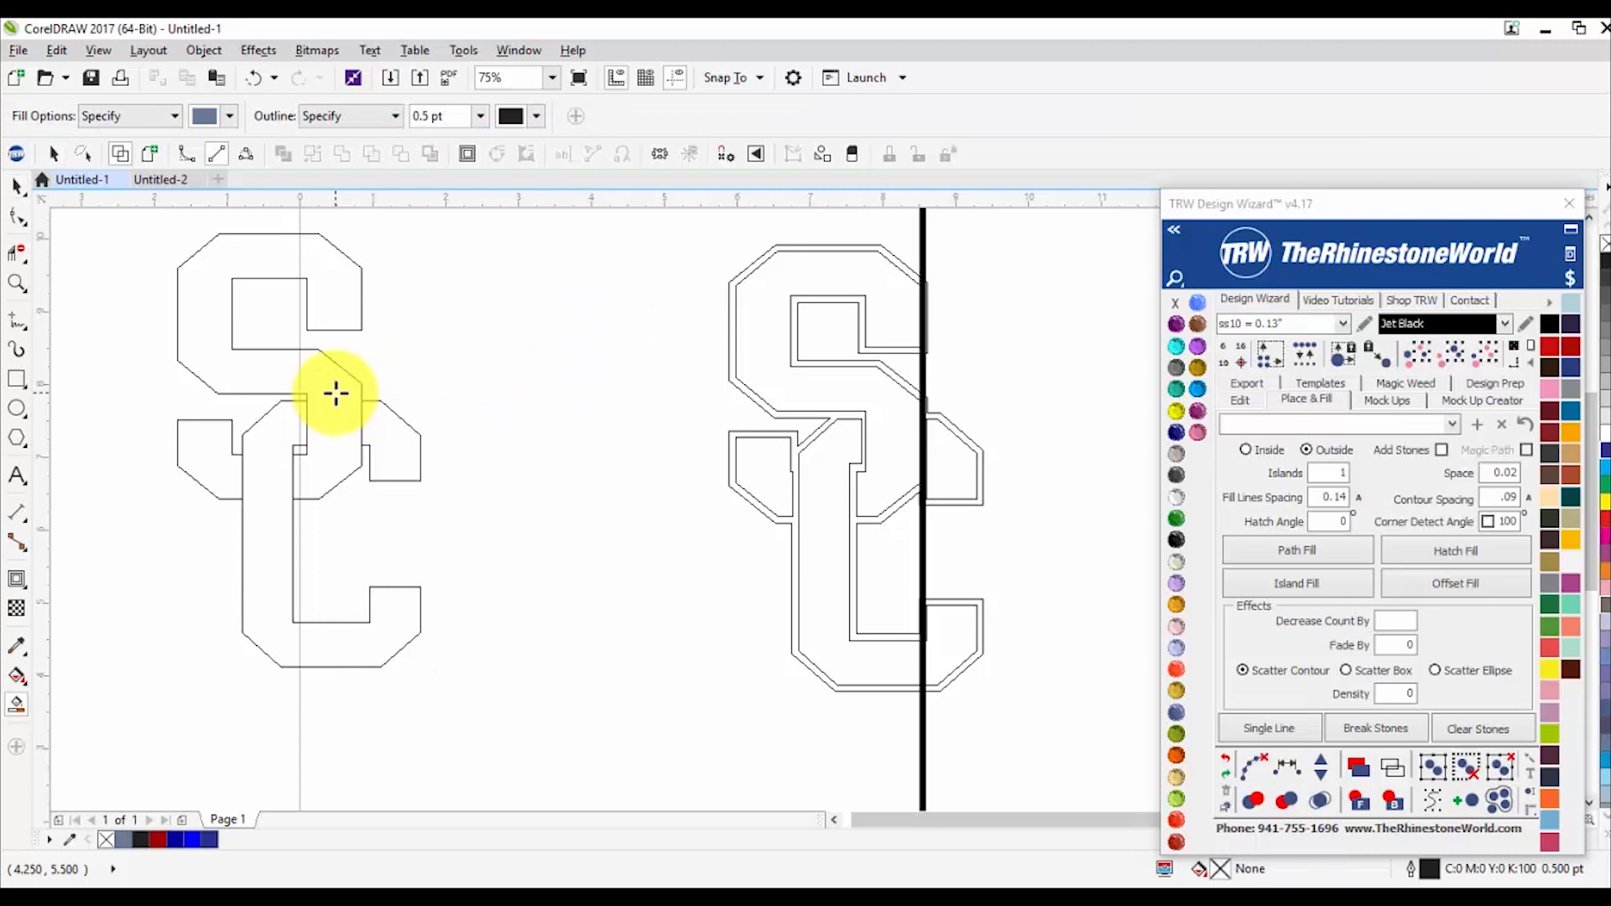
pyautogui.click(334, 392)
pyautogui.click(210, 442)
# Step: Weld the S's lower left end to its main body
pyautogui.press('space')
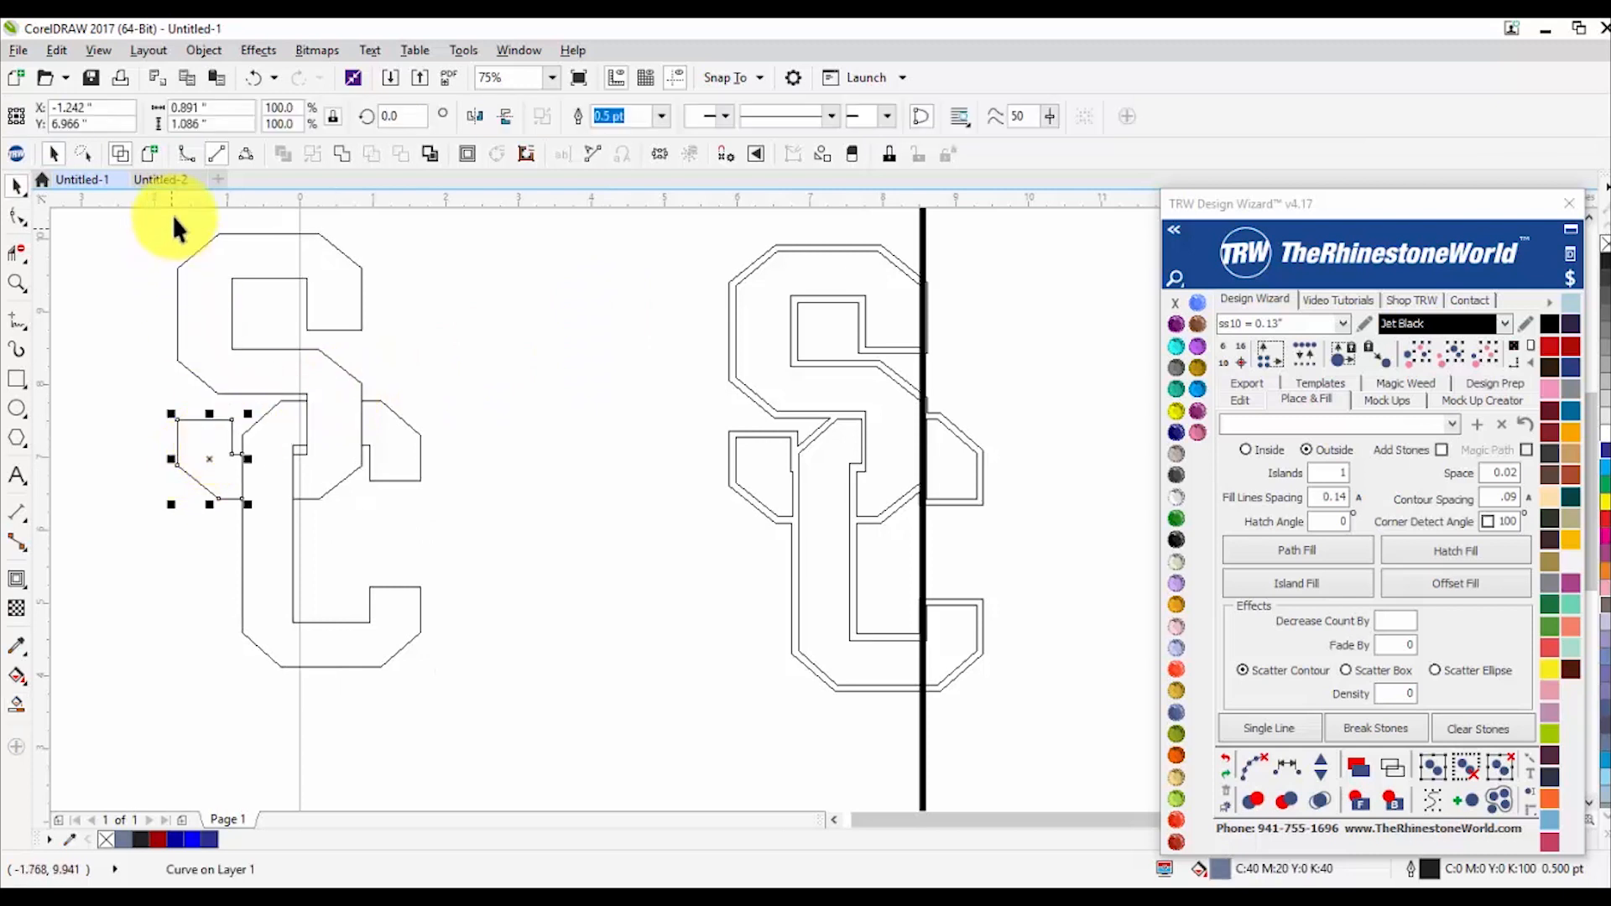
pyautogui.click(149, 157)
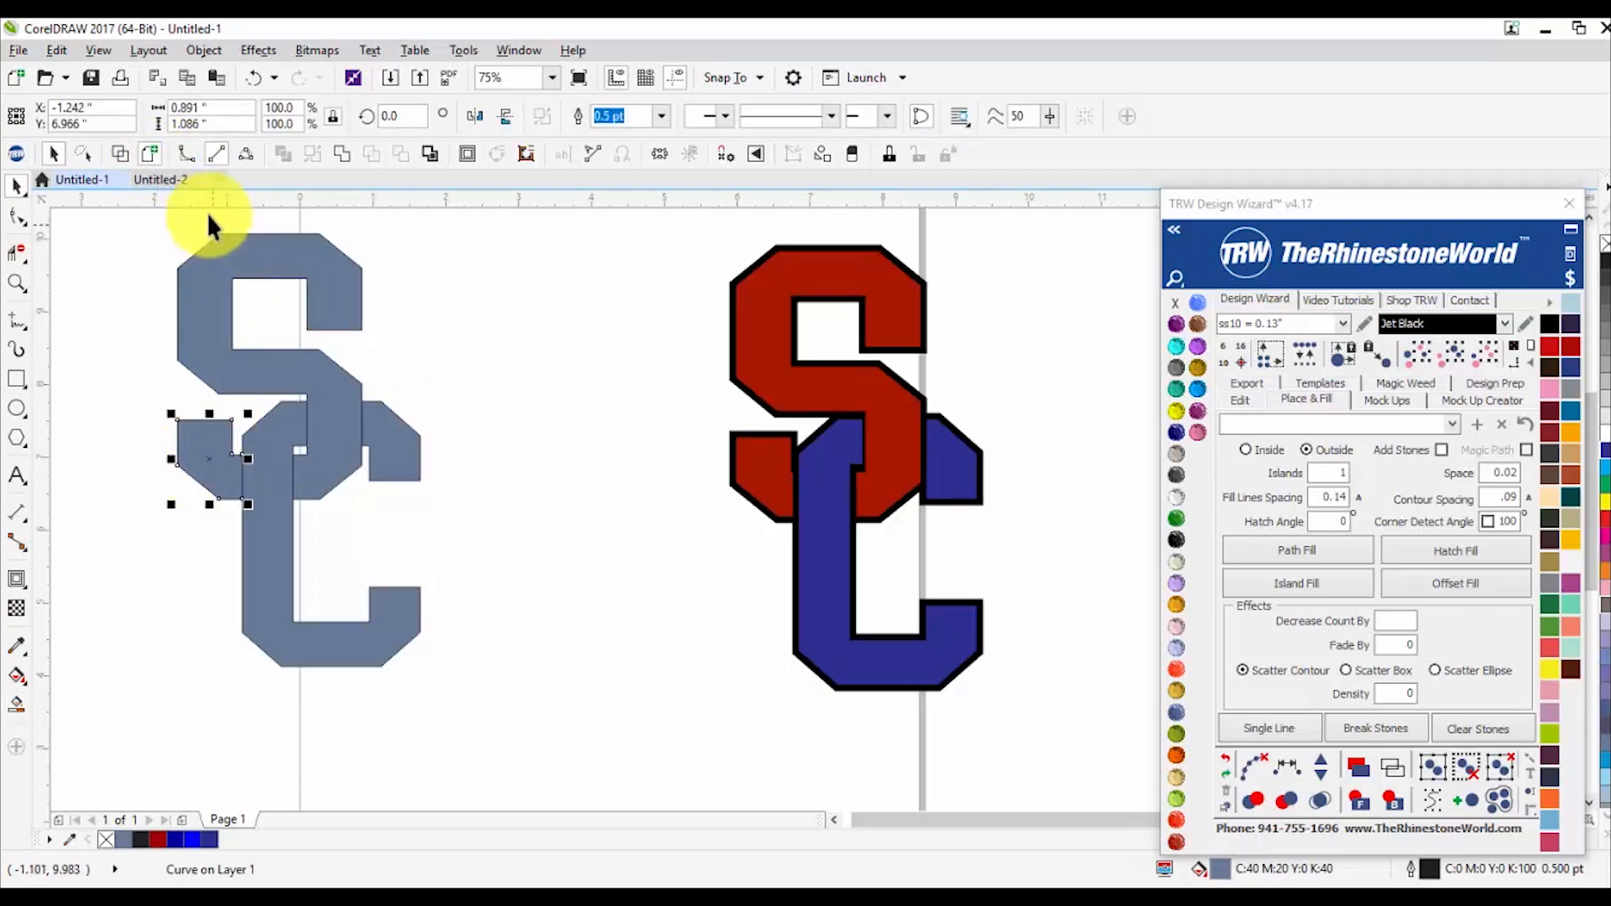
pyautogui.keyDown('shift'); pyautogui.click(324, 406); pyautogui.keyUp('shift')
pyautogui.click(575, 117)
pyautogui.click(119, 406)
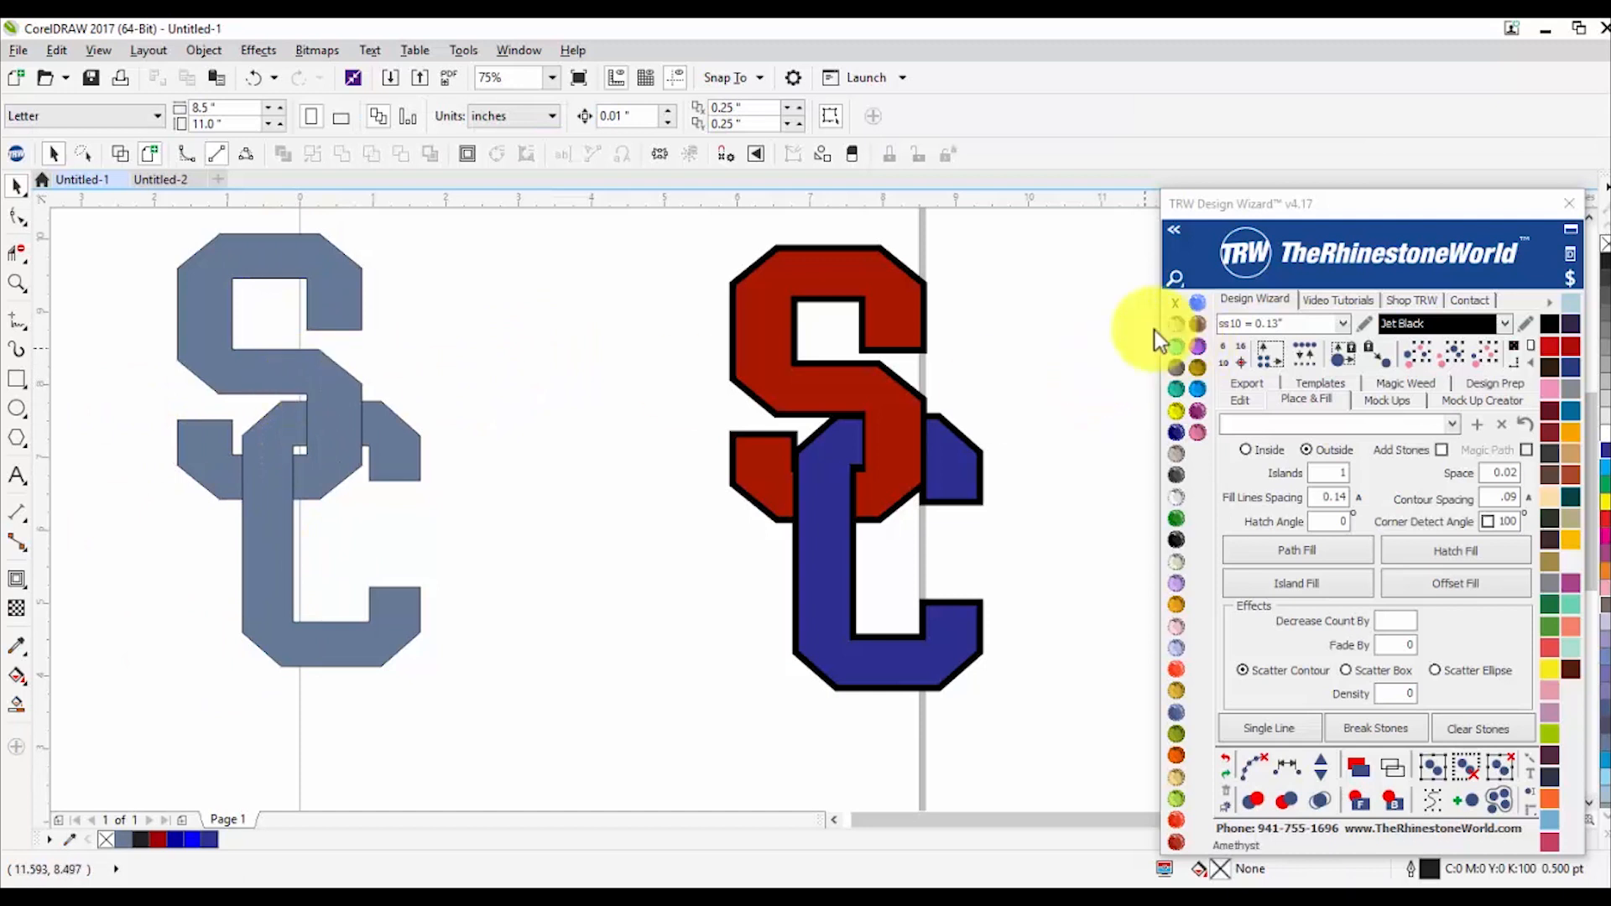
# Step: Colour the welded S dark red and the welded C dark blue
pyautogui.click(298, 366)
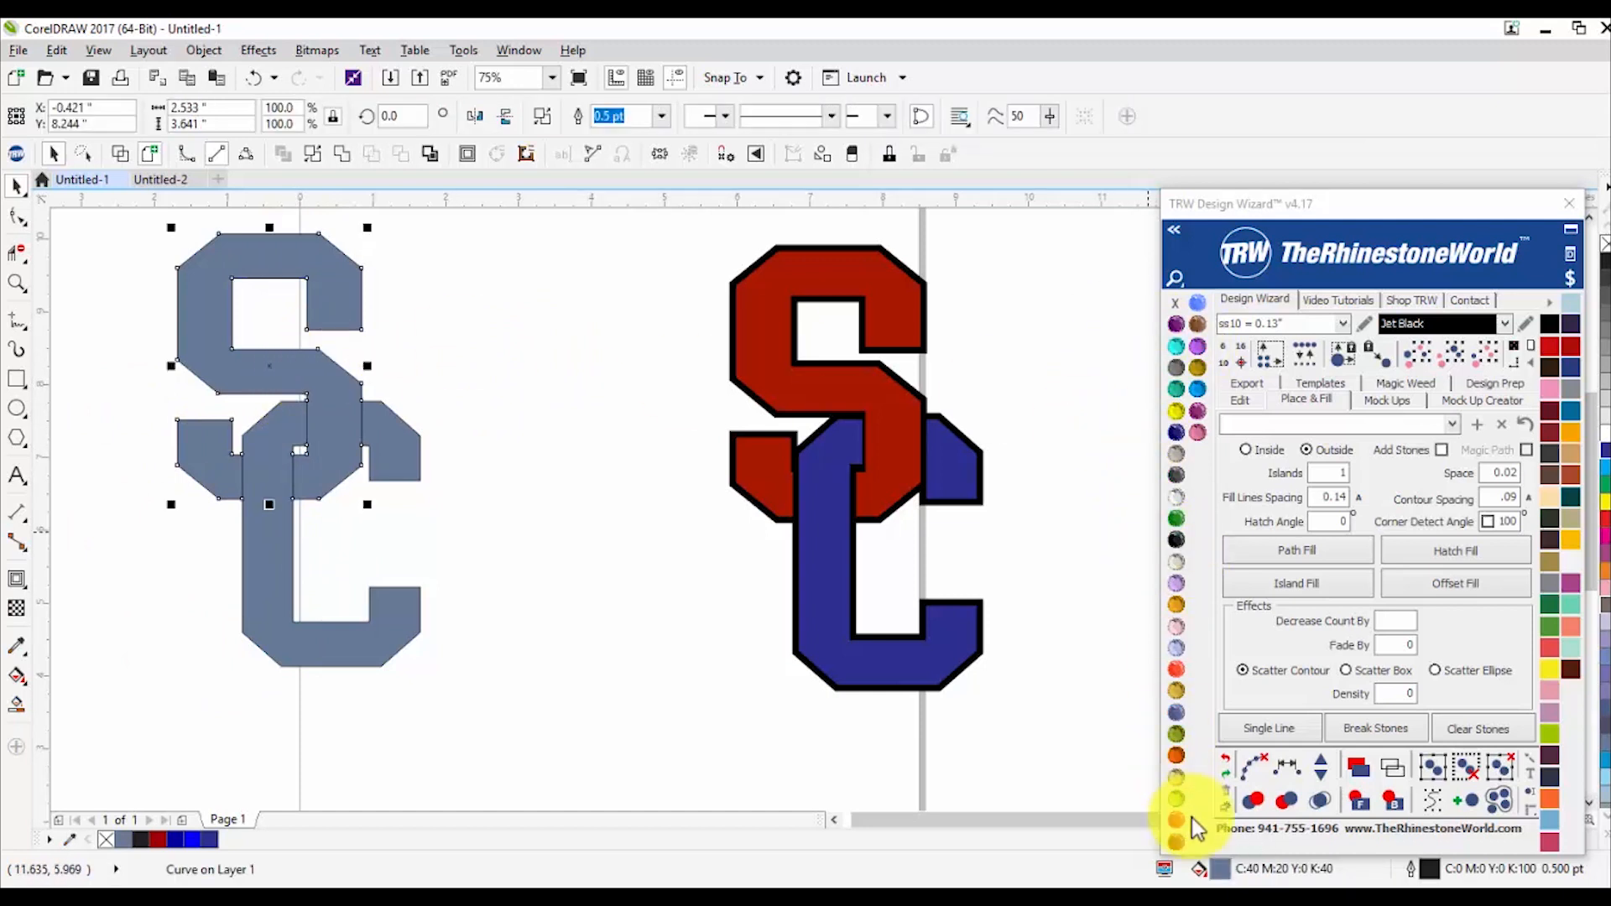
pyautogui.click(1177, 842)
pyautogui.click(359, 606)
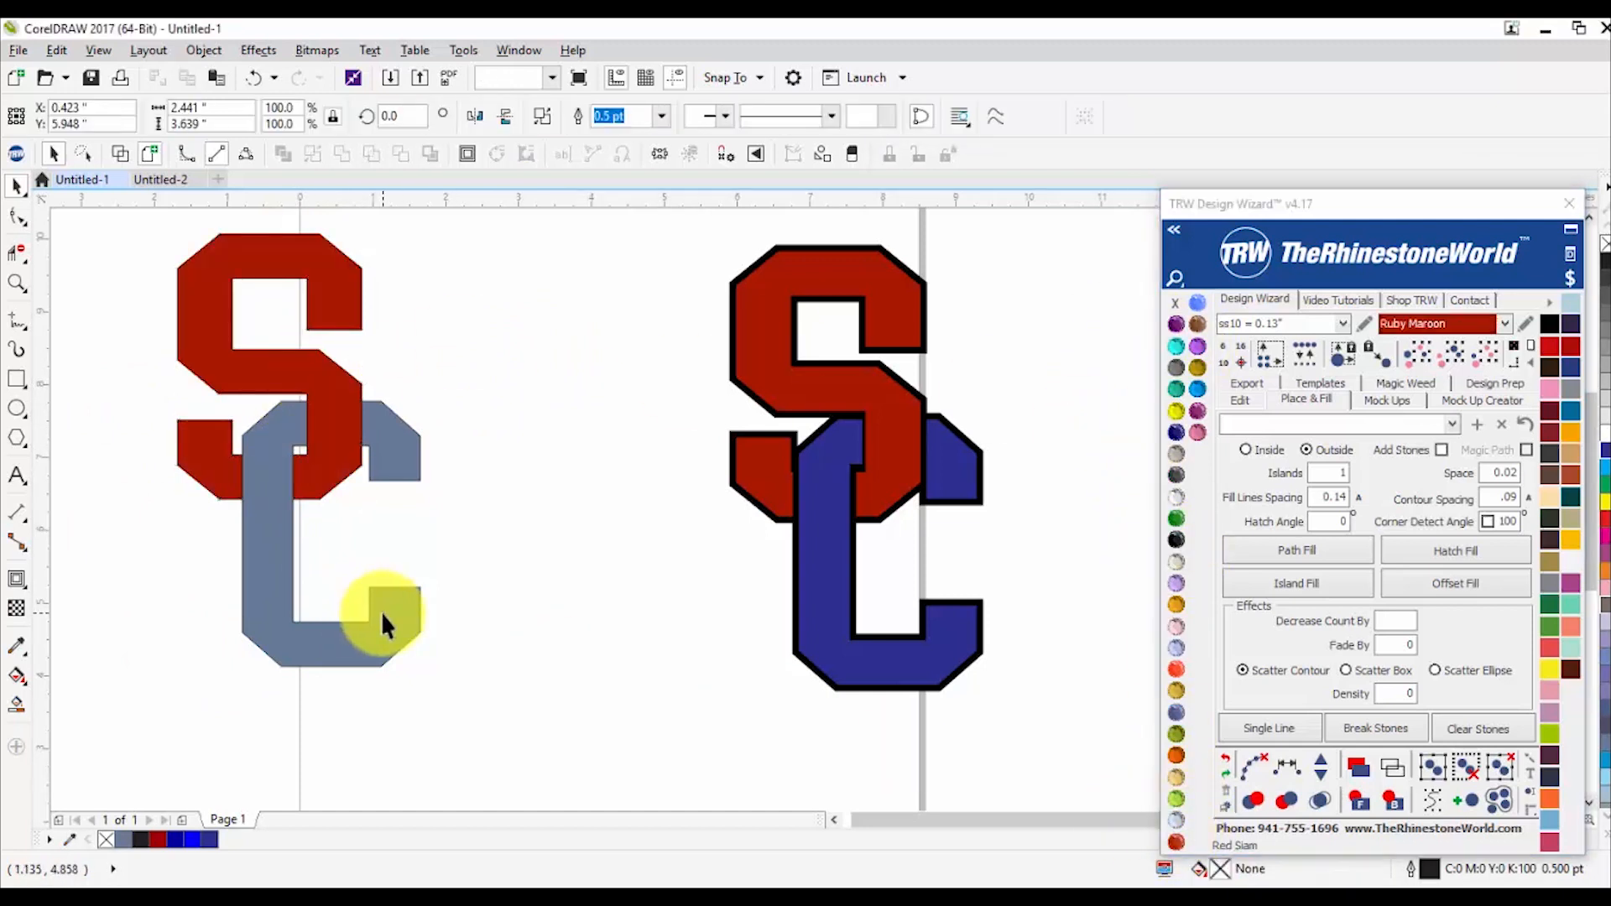
pyautogui.click(1585, 459)
pyautogui.click(485, 550)
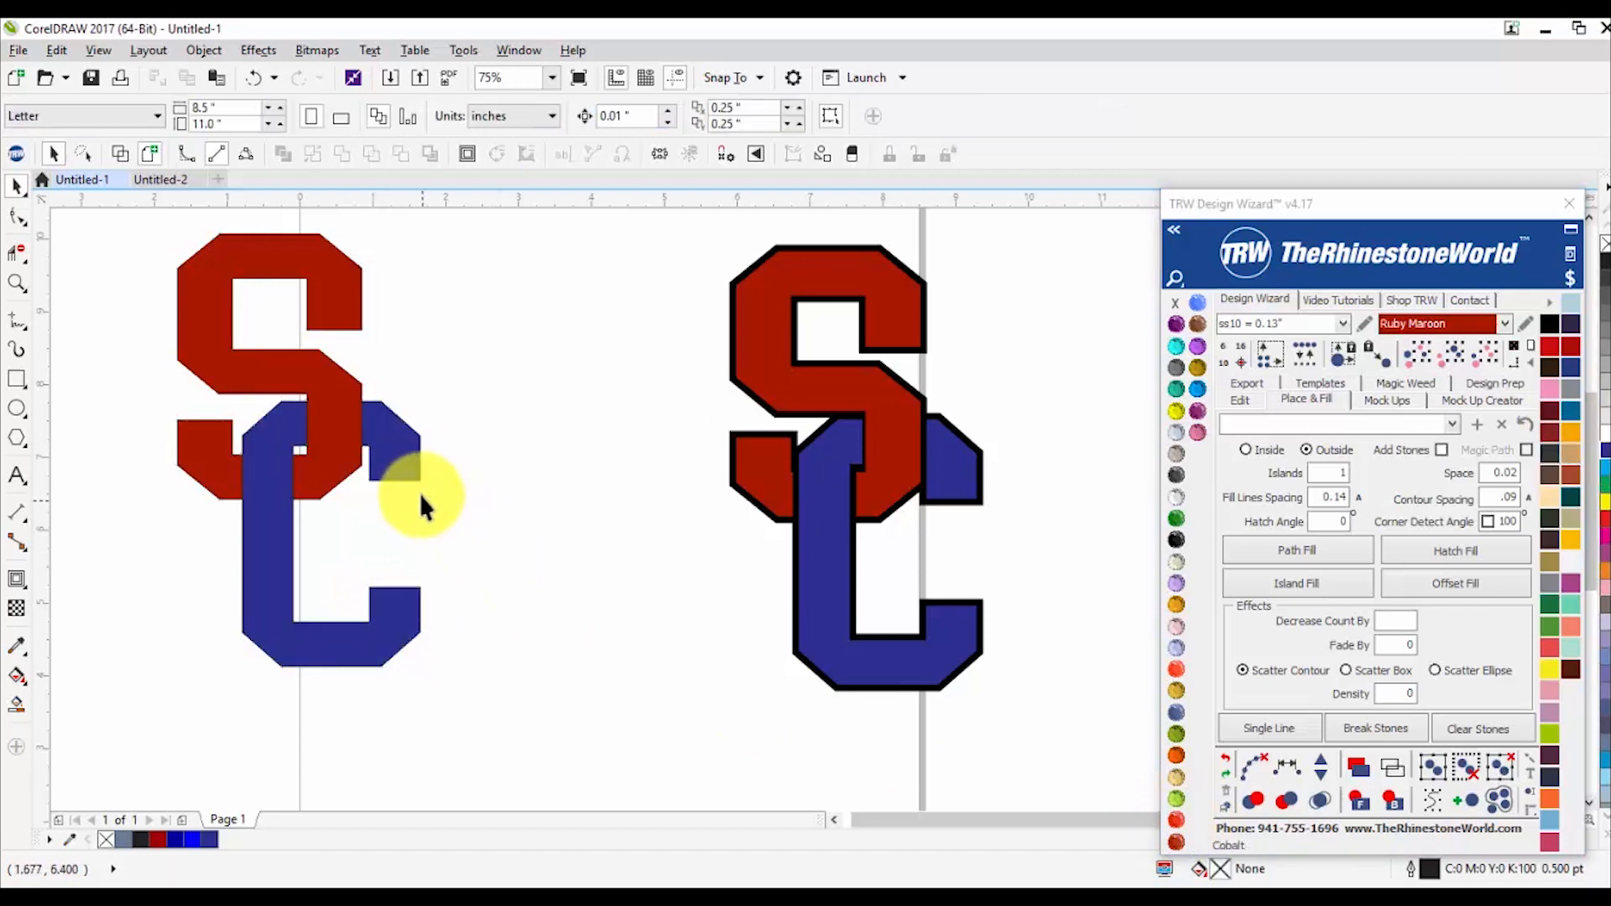
# Step: Select the coloured S and C together in wireframe view and move them straight down, clear of the original outlines
pyautogui.click(121, 154)
pyautogui.click(344, 397)
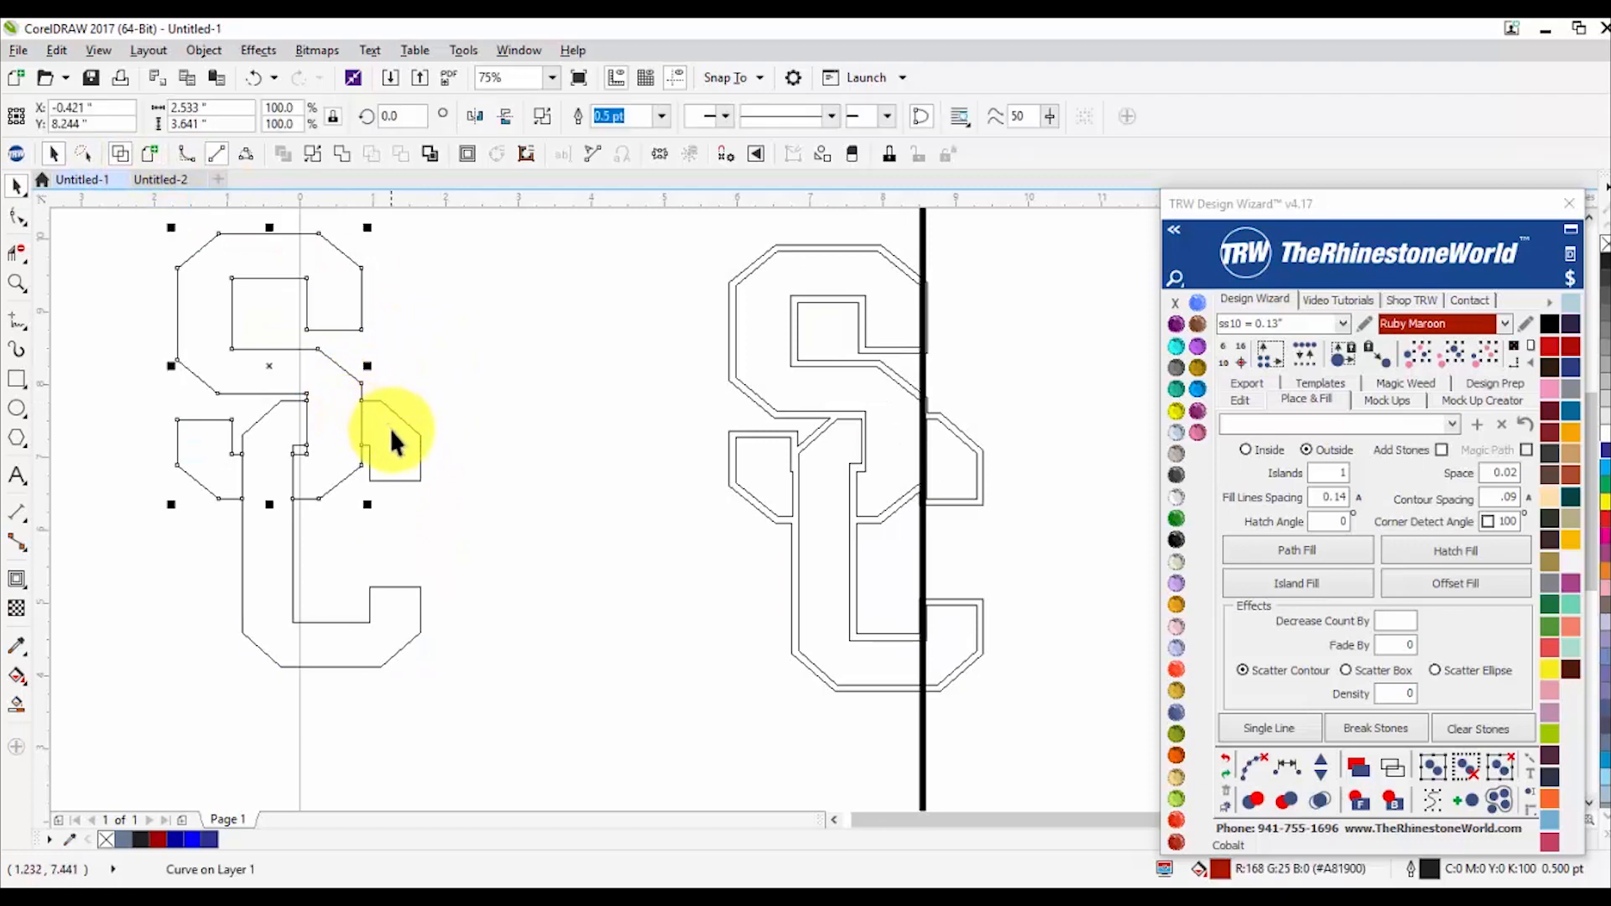
pyautogui.press('super')
pyautogui.click(380, 433)
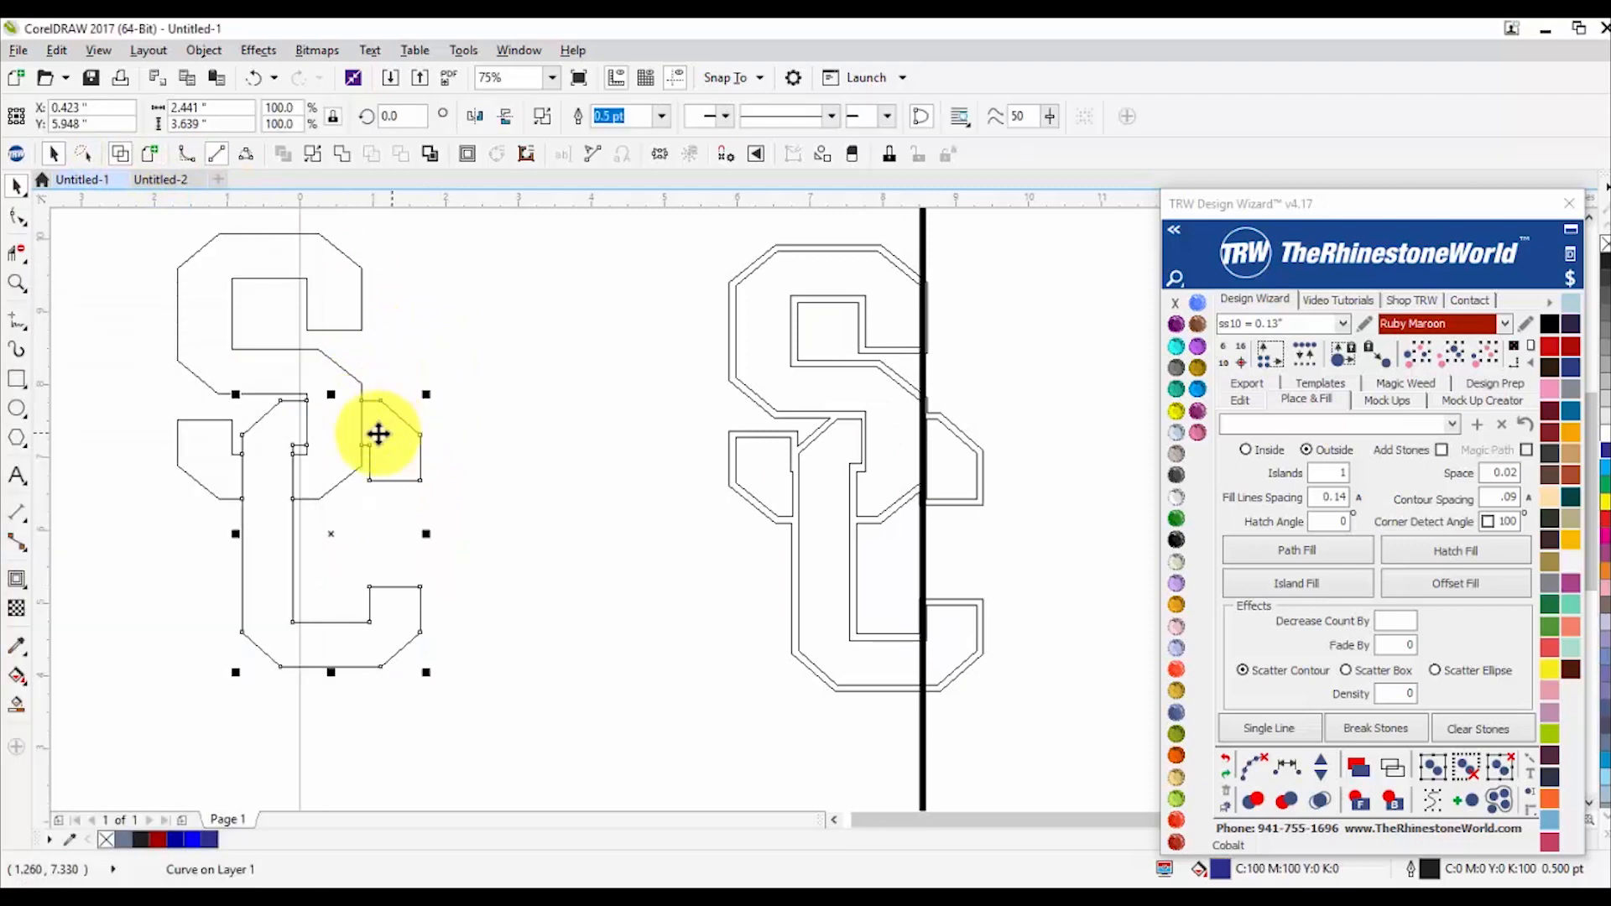
pyautogui.keyDown('shift'); pyautogui.click(309, 383); pyautogui.keyUp('shift')
pyautogui.scroll(-2, 324, 352)
pyautogui.moveTo(327, 370); pyautogui.dragTo(320, 505)
pyautogui.rightClick(320, 505)
pyautogui.click(277, 445)
# Step: Delete the leftover original S and C outlines above the coloured logo, after comparing the filled and wireframe views
pyautogui.scroll(2, 304, 384)
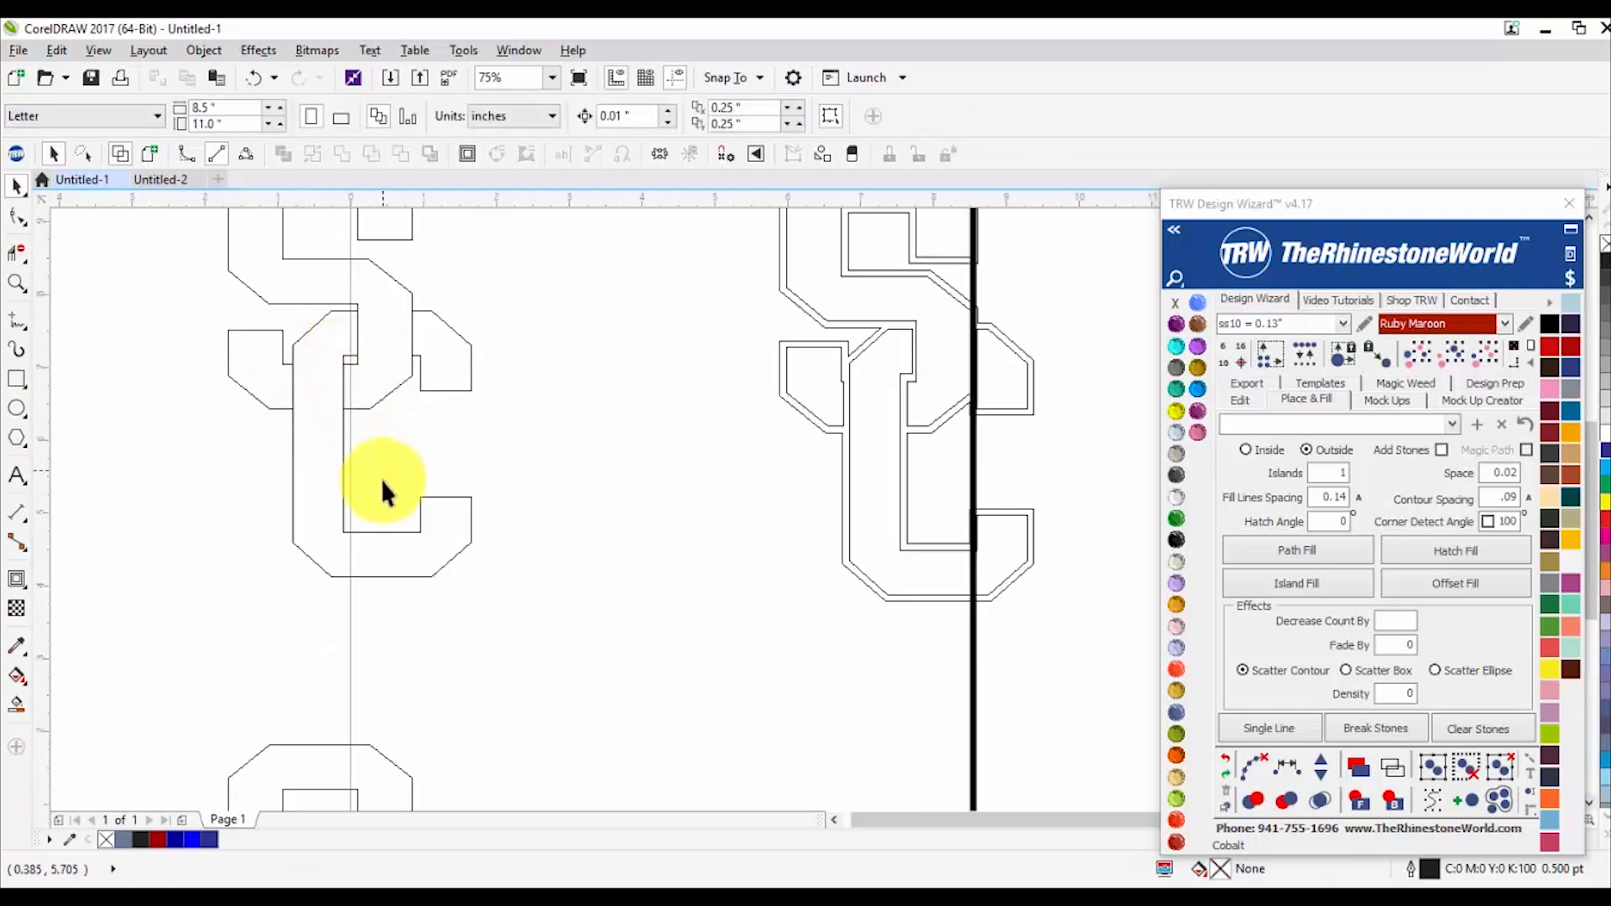
pyautogui.scroll(-1, 386, 484)
pyautogui.scroll(1, 374, 406)
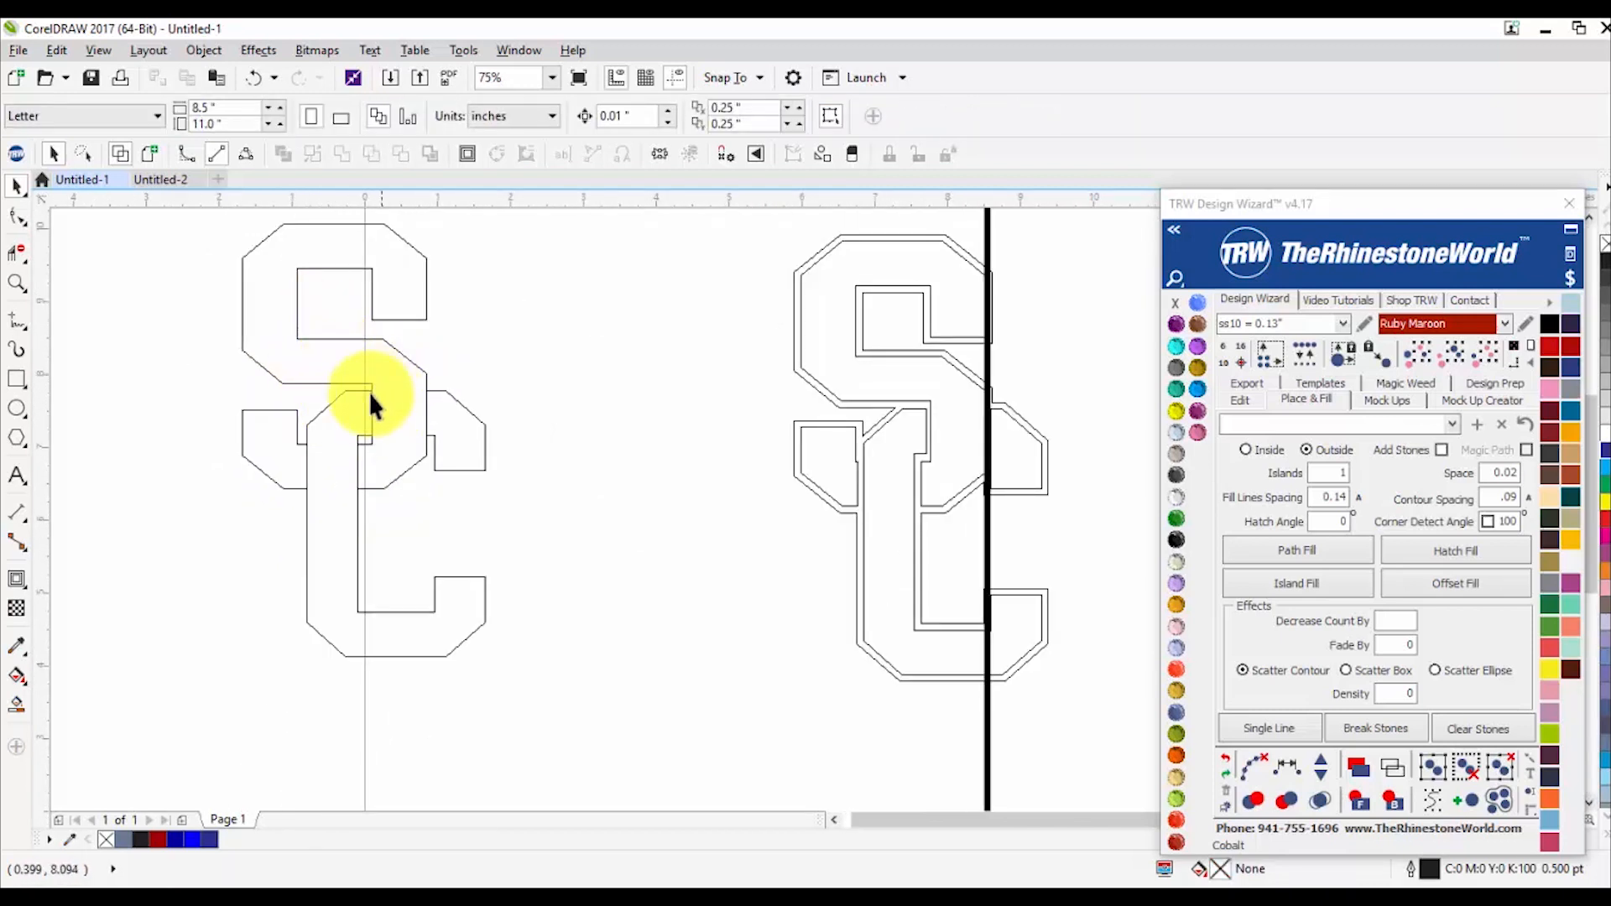
pyautogui.click(144, 155)
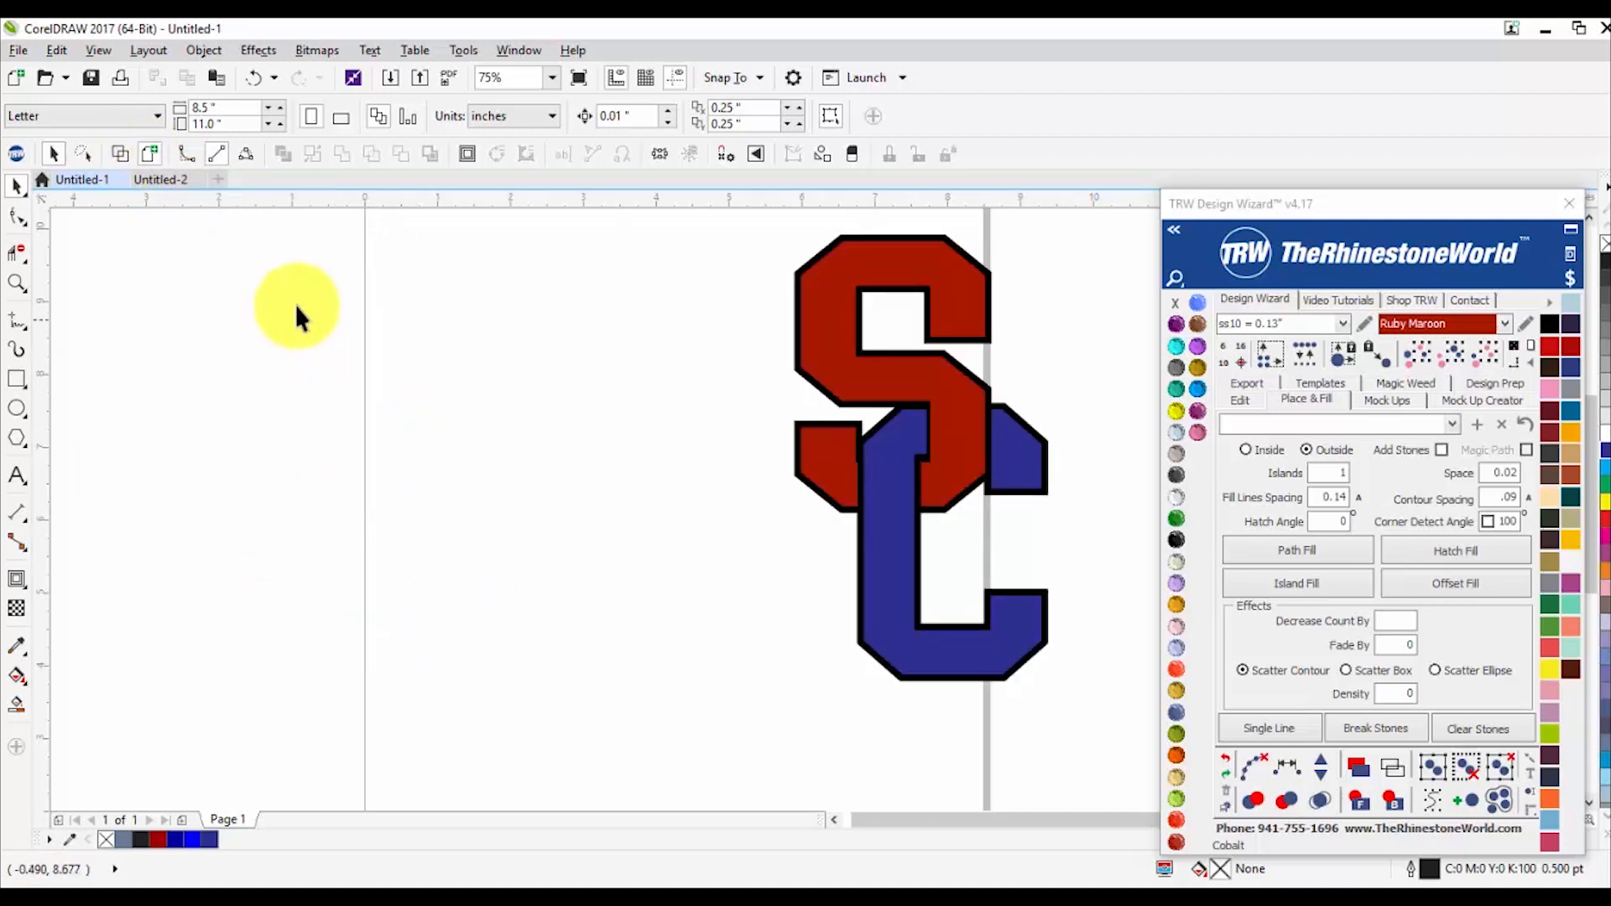
pyautogui.scroll(-2, 434, 576)
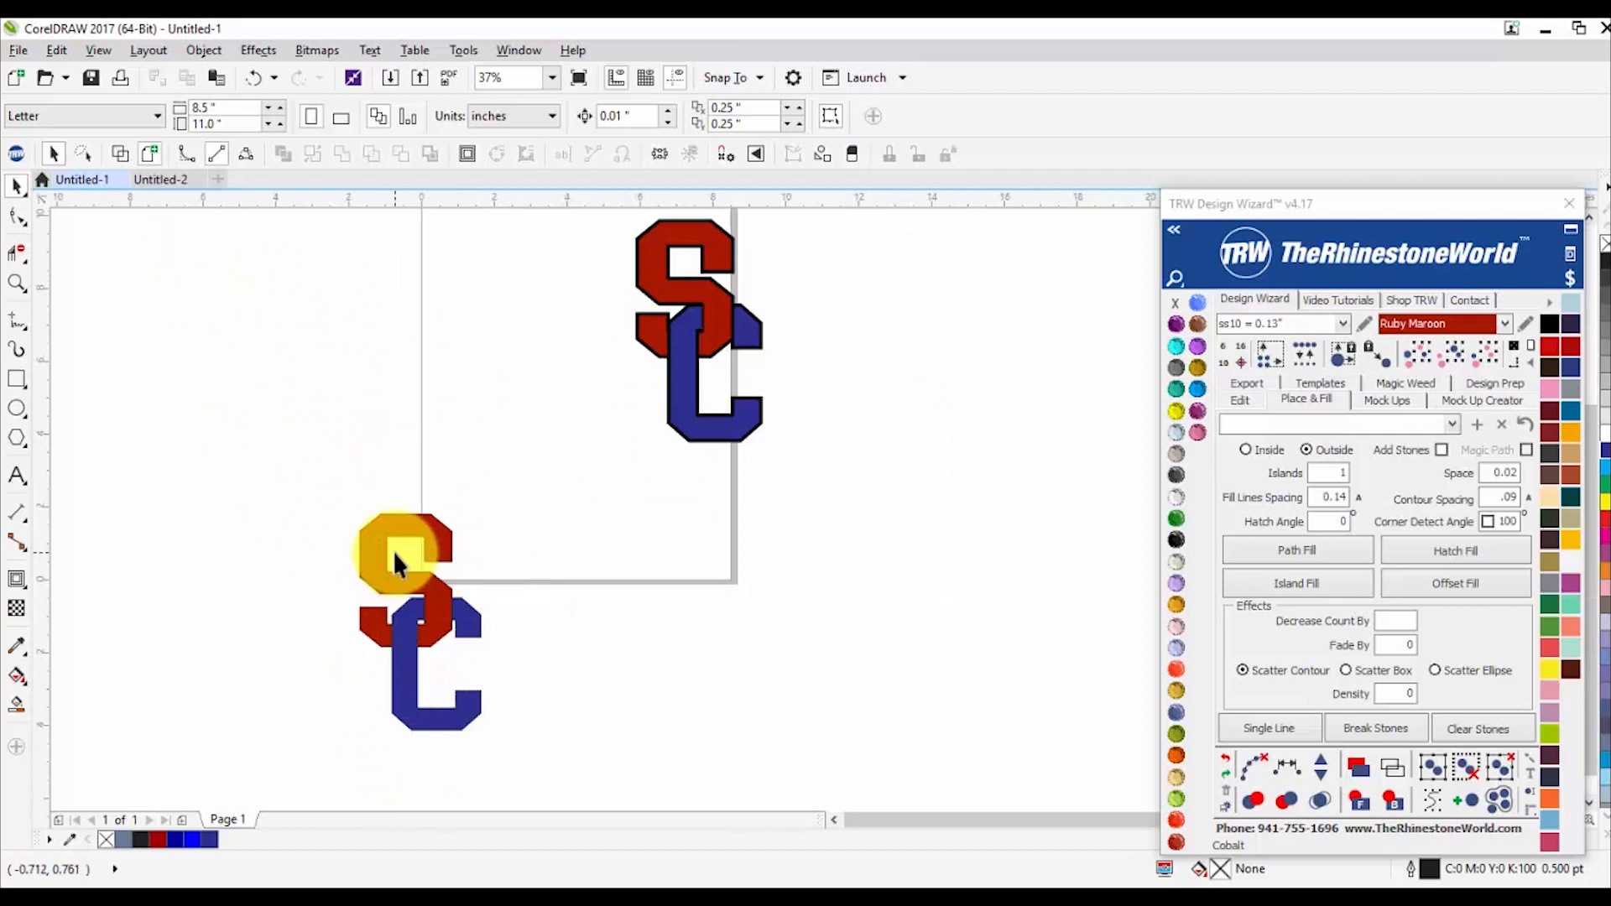
pyautogui.click(120, 153)
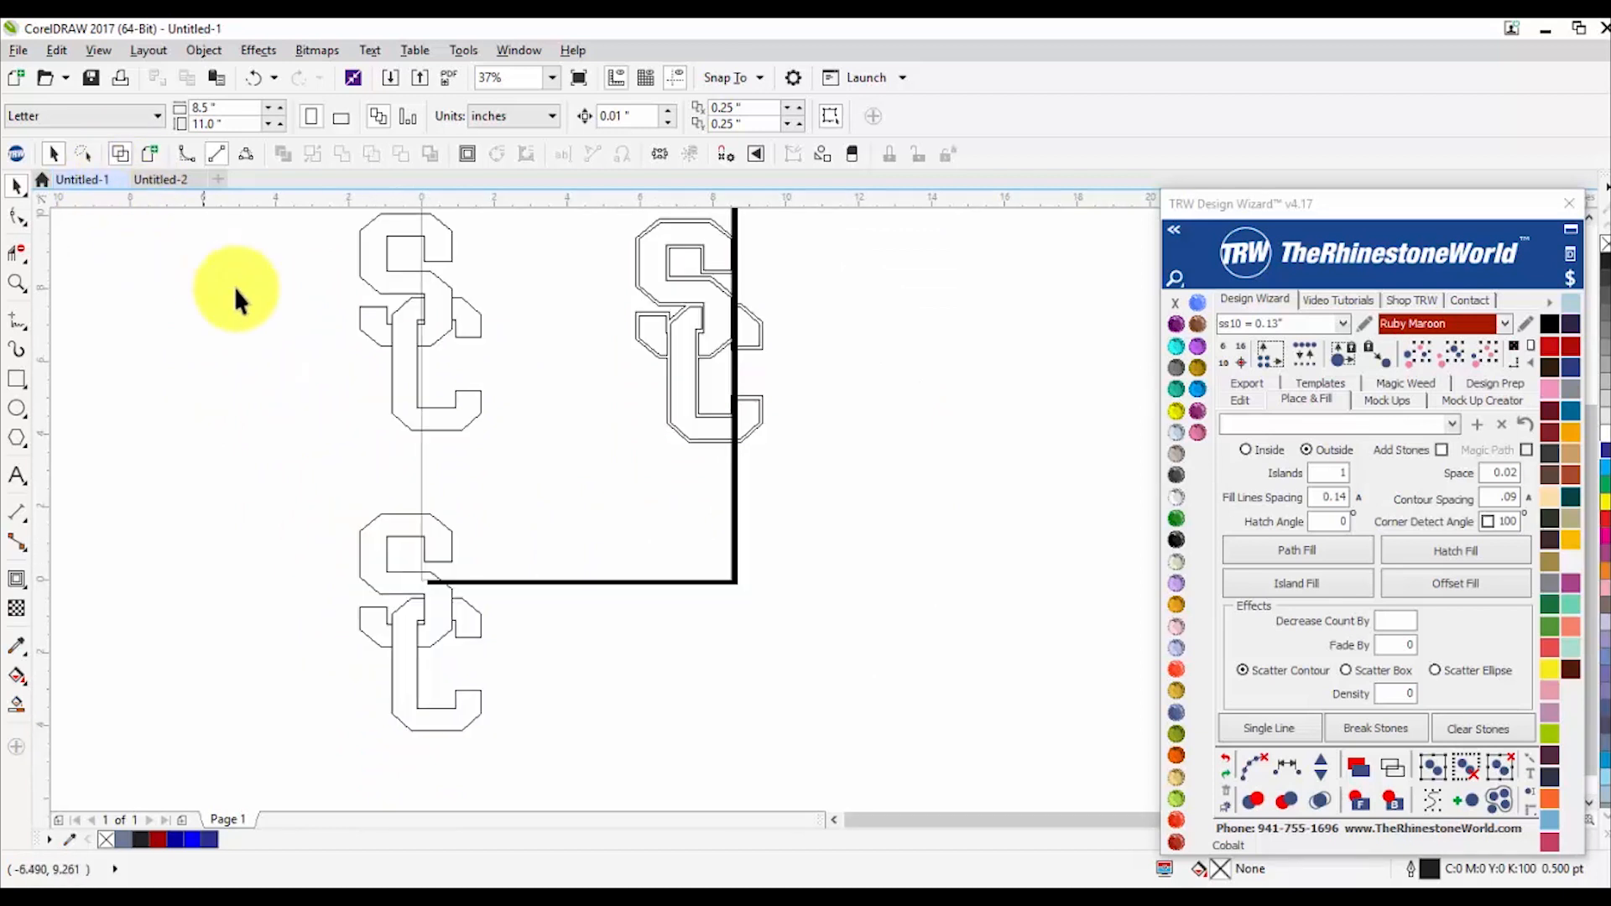
pyautogui.scroll(-2, 350, 352)
pyautogui.moveTo(245, 284); pyautogui.dragTo(250, 254)
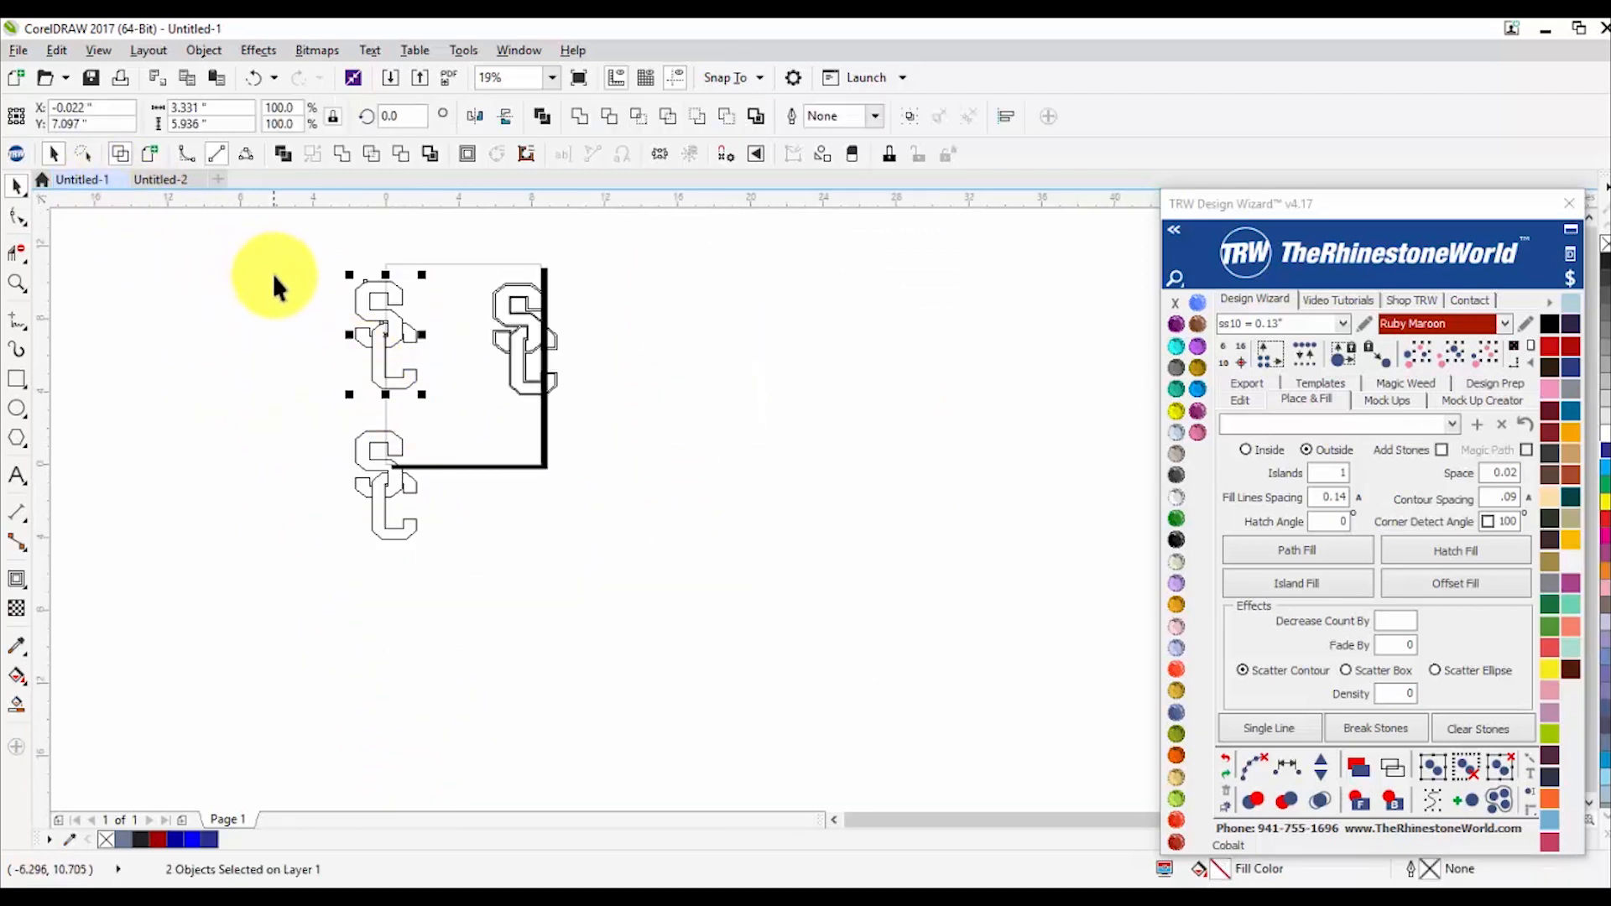
pyautogui.press('Delete')
# Step: Show the logo with its fills, move the Design Wizard window closer and compare the result with the black-outlined reference logo
pyautogui.scroll(2, 409, 540)
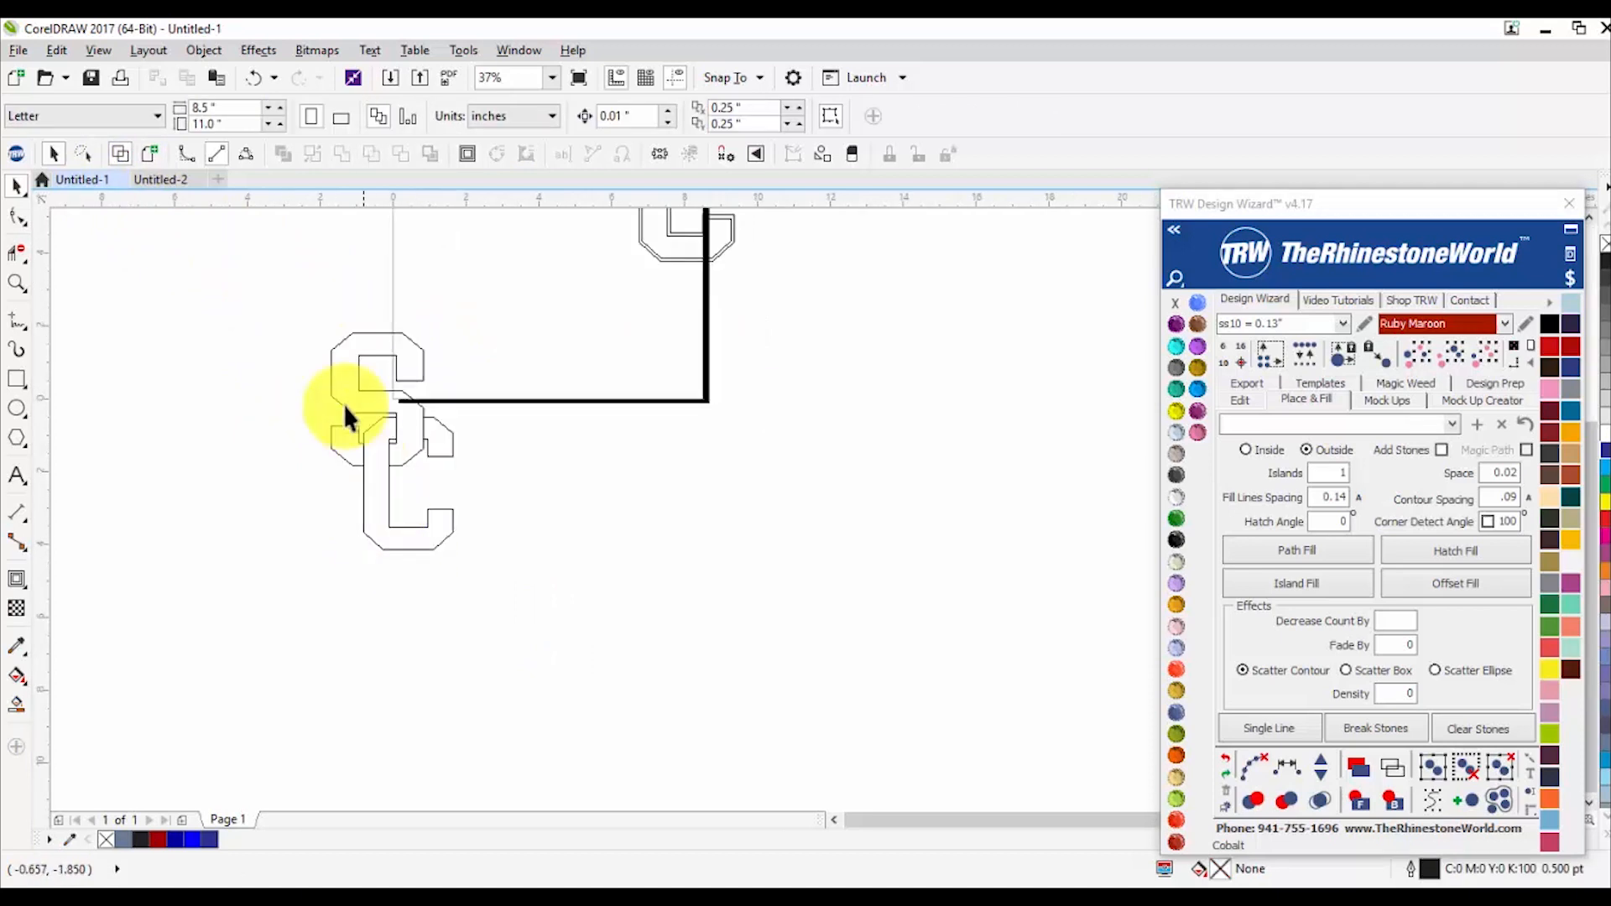
pyautogui.click(150, 154)
pyautogui.scroll(2, 387, 446)
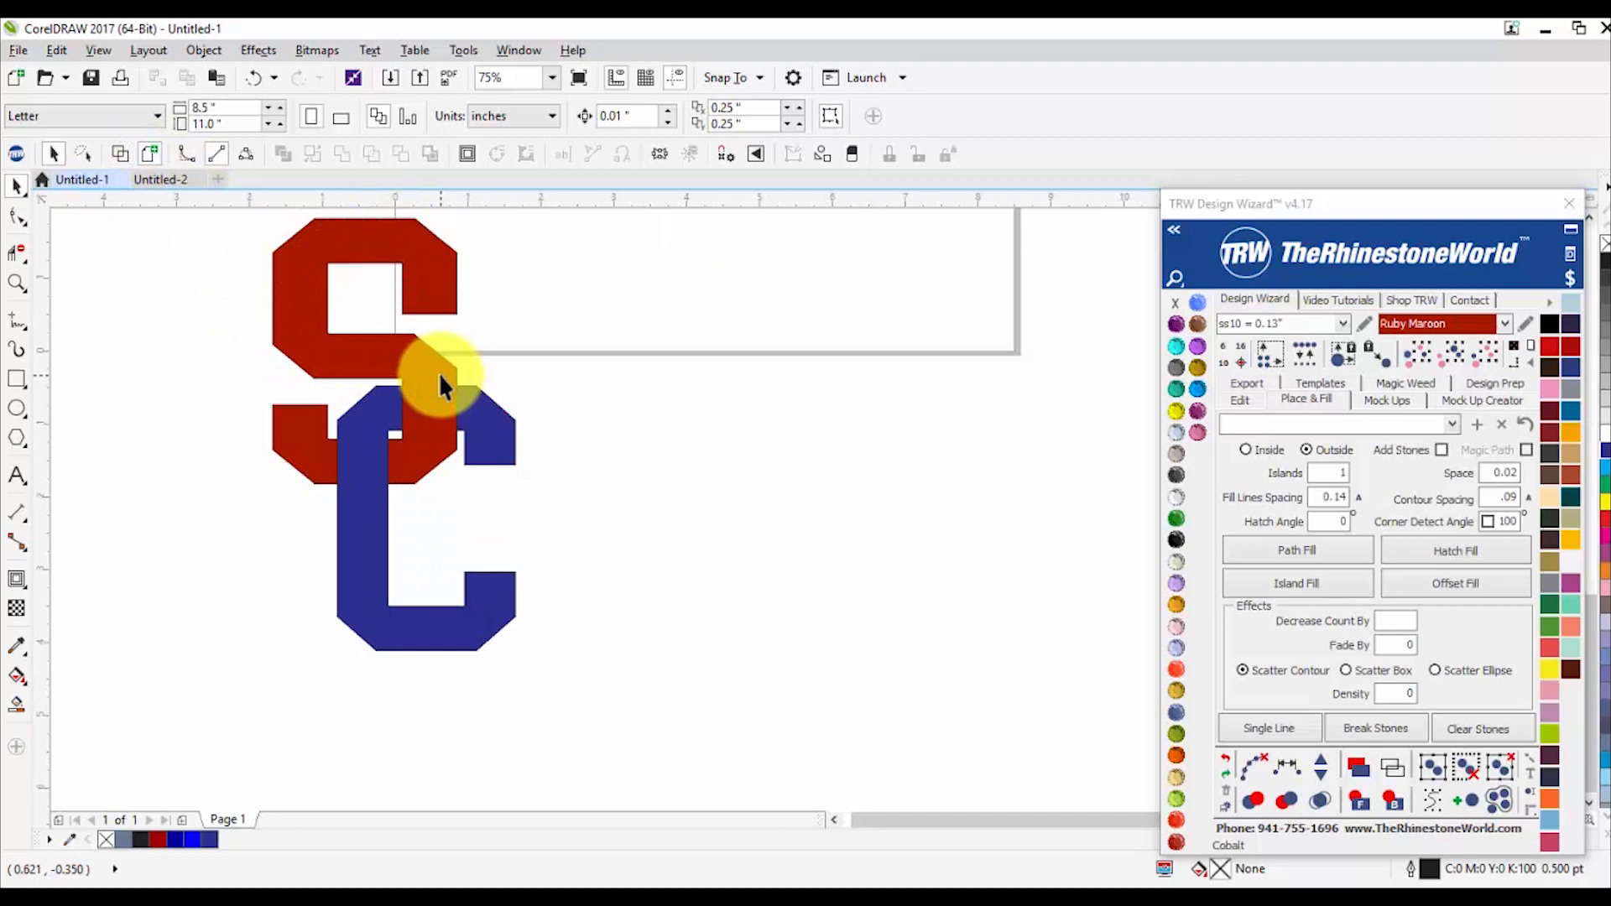
pyautogui.moveTo(1448, 203); pyautogui.dragTo(1038, 152)
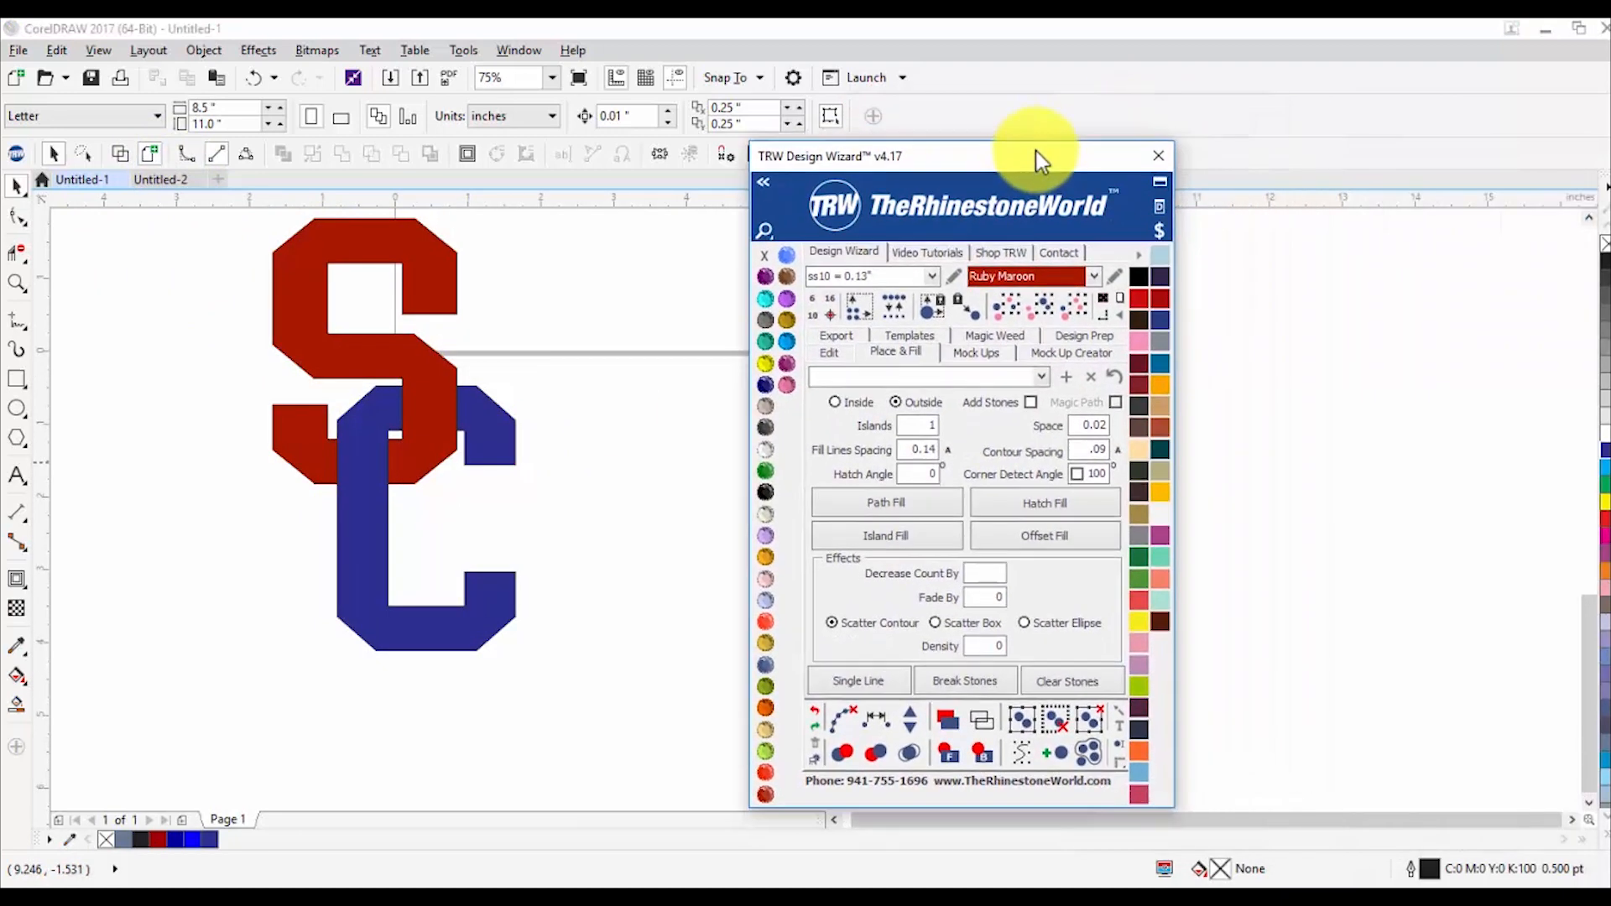
pyautogui.scroll(2, 388, 394)
pyautogui.scroll(-2, 466, 399)
pyautogui.scroll(-3, 535, 360)
pyautogui.scroll(3, 555, 287)
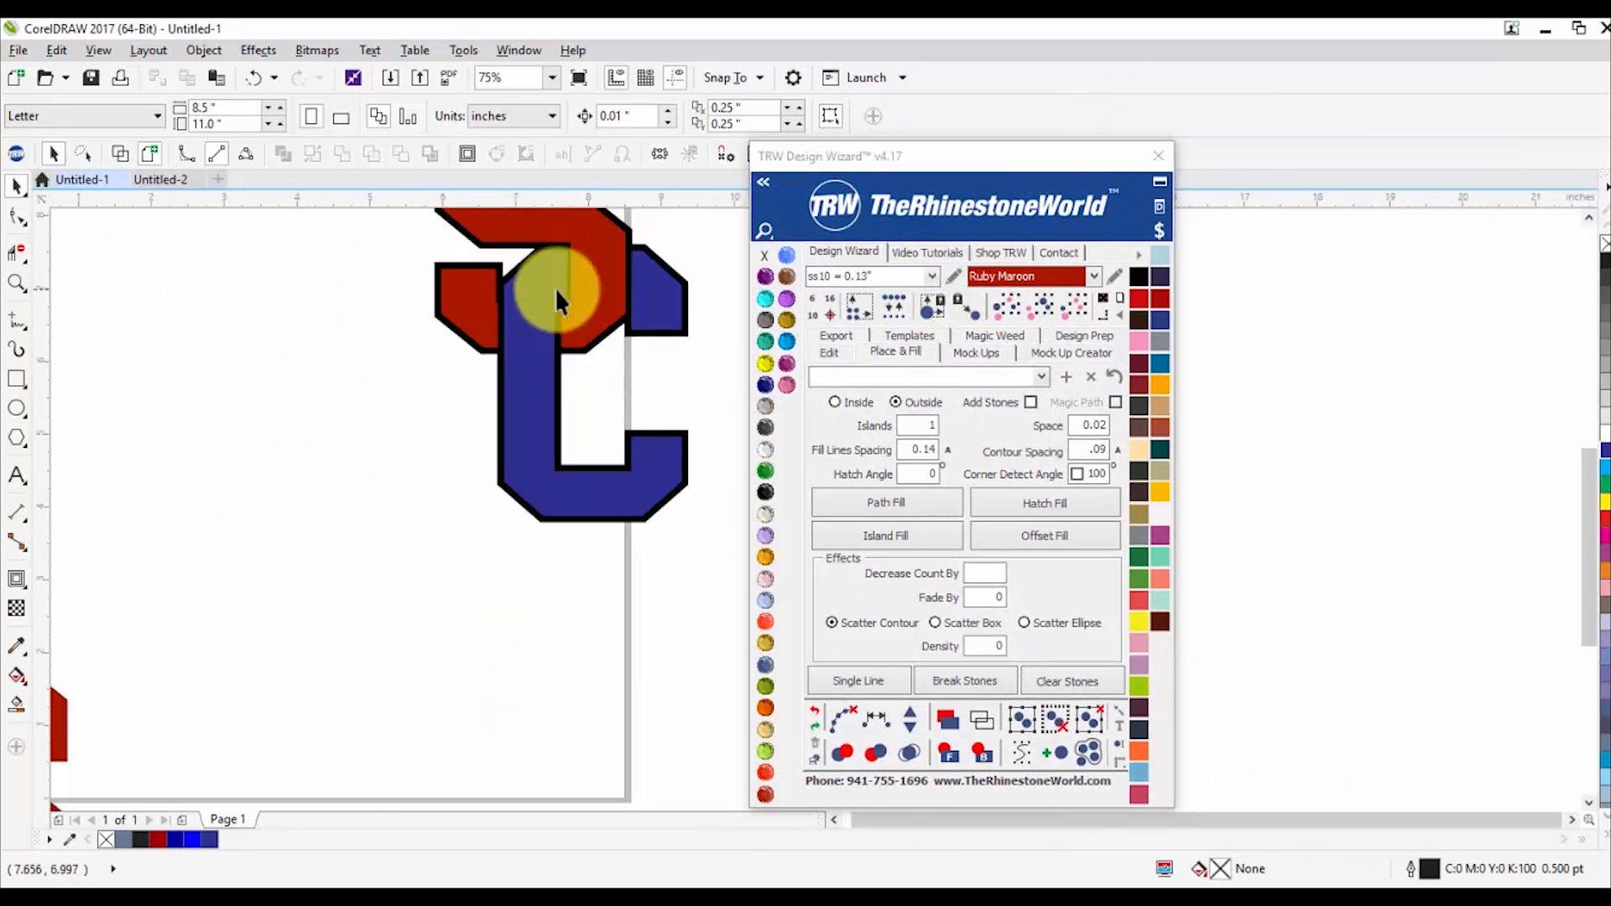
pyautogui.scroll(-2, 476, 344)
pyautogui.scroll(3, 264, 652)
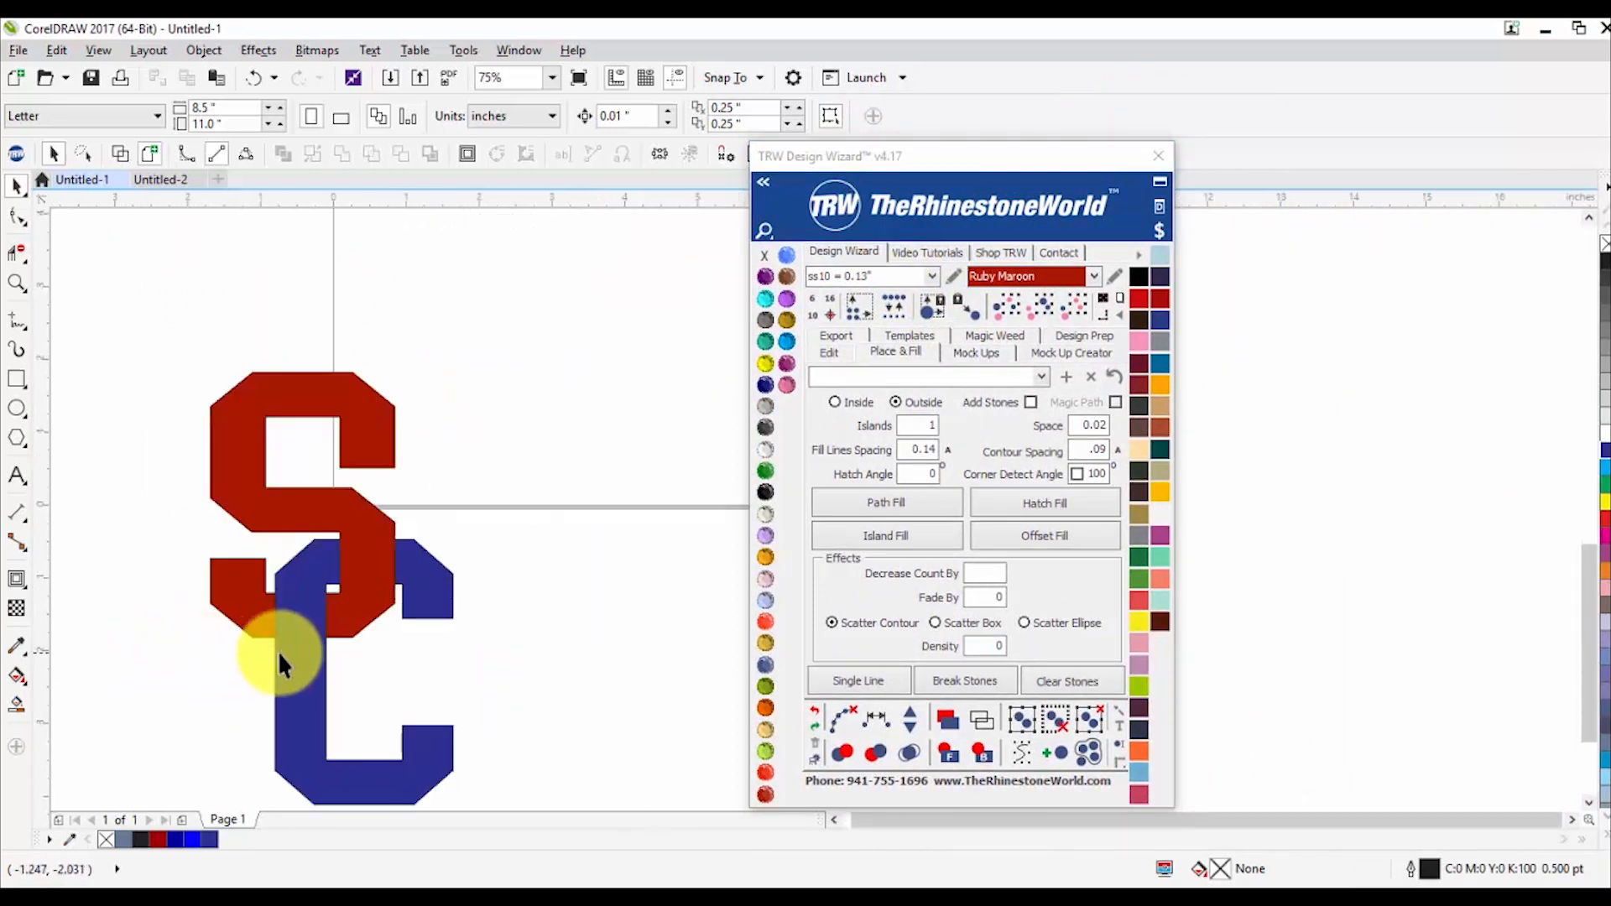
# Step: Try an outside Island Fill around the blue C, then undo it
pyautogui.click(289, 627)
pyautogui.scroll(-2, 396, 521)
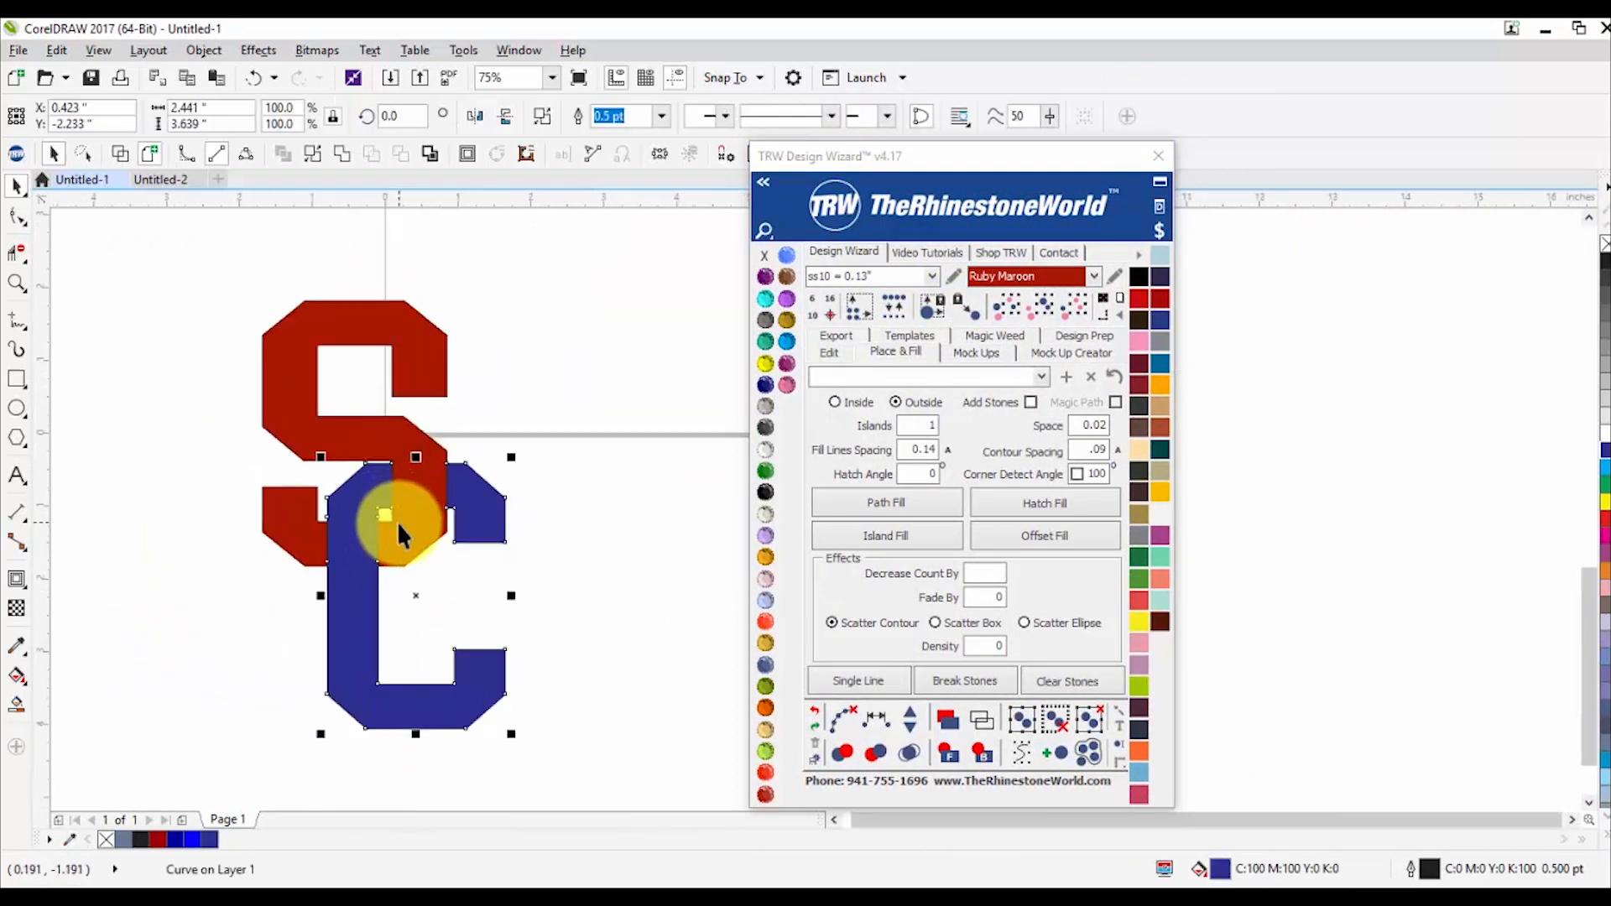
pyautogui.click(891, 532)
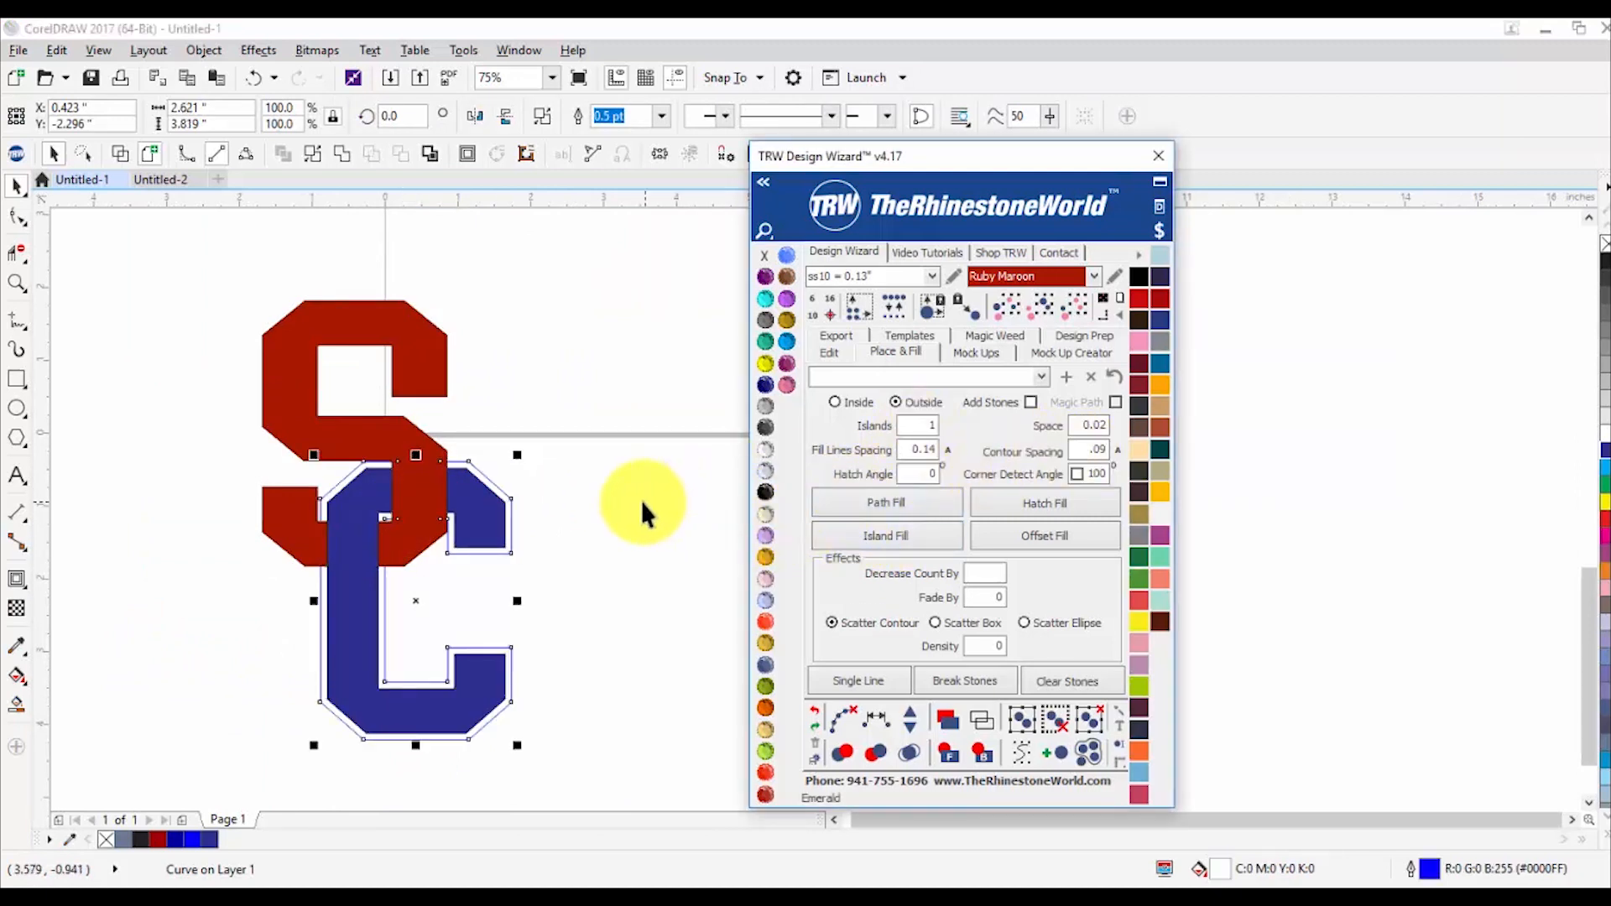
pyautogui.hotkey('ctrl', 'z')
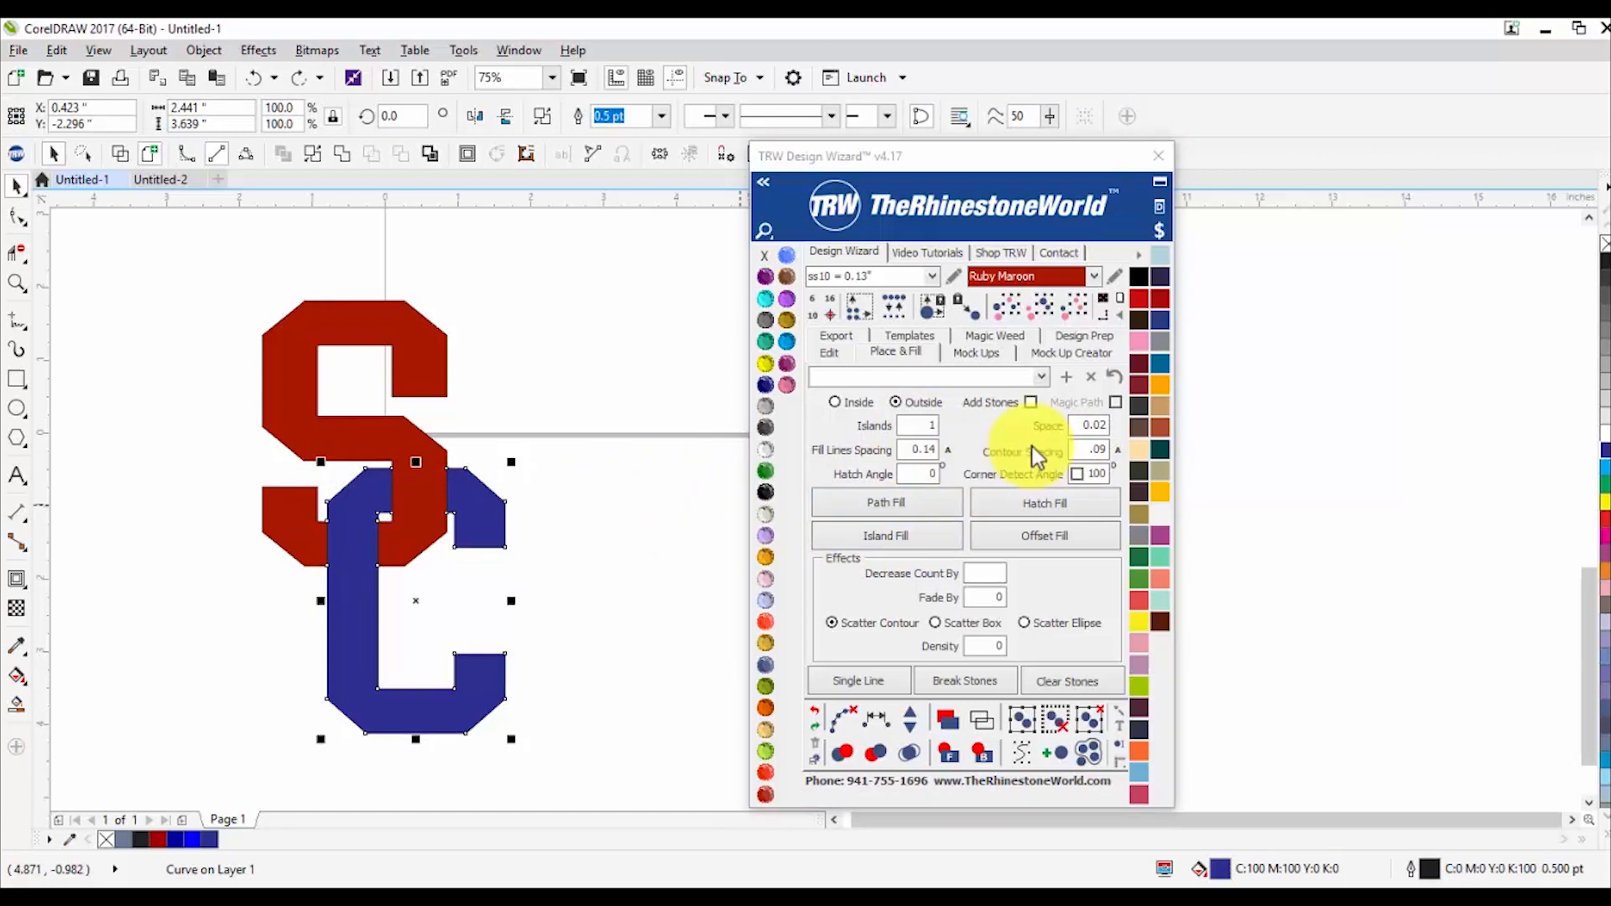
# Step: Set the contour spacing to .07 and create an outside Island Fill around the blue C
pyautogui.click(1100, 450)
pyautogui.moveTo(1111, 449); pyautogui.dragTo(1078, 455)
pyautogui.write('.07')
pyautogui.click(888, 547)
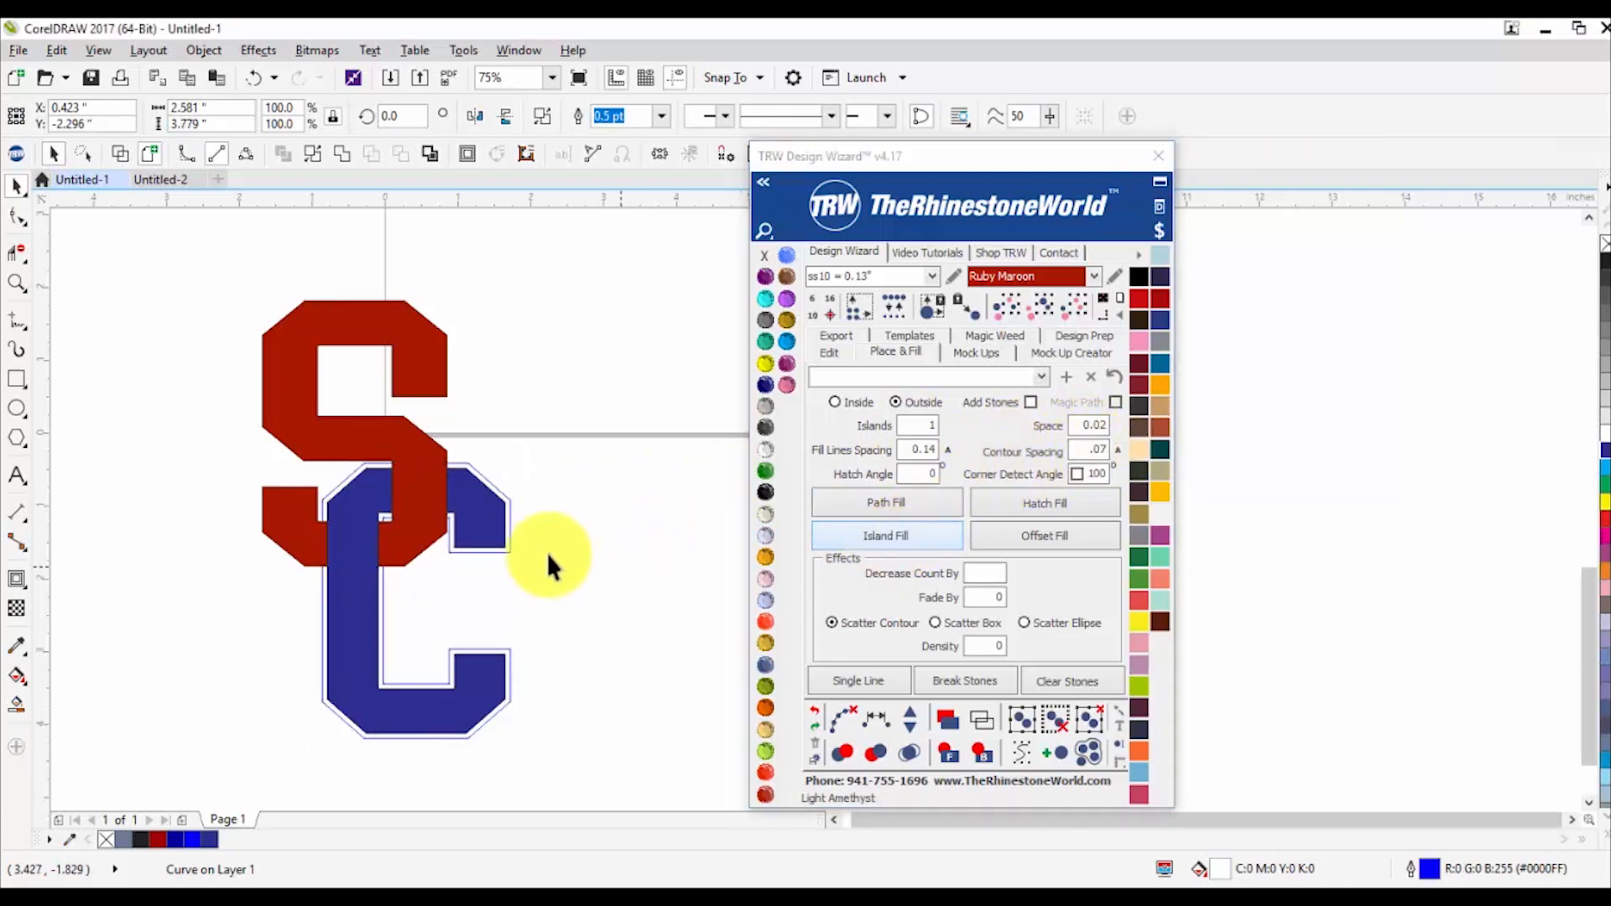
# Step: Create an outside Island Fill around the red S and inspect where its contour crosses the C
pyautogui.click(298, 542)
pyautogui.click(849, 538)
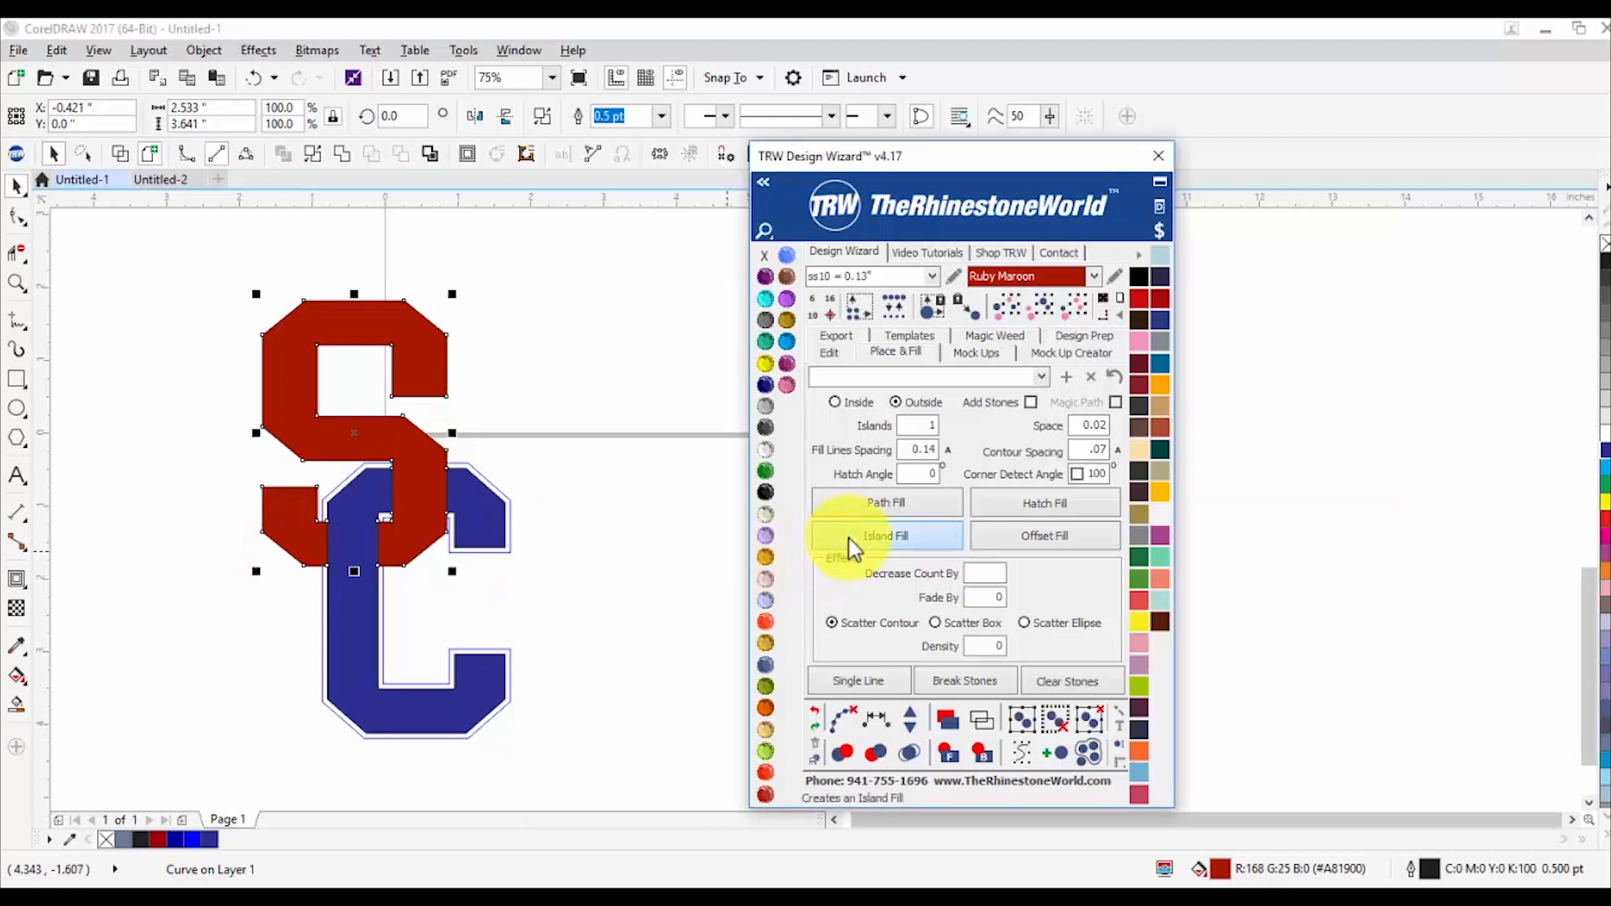
pyautogui.click(492, 566)
pyautogui.scroll(2, 492, 566)
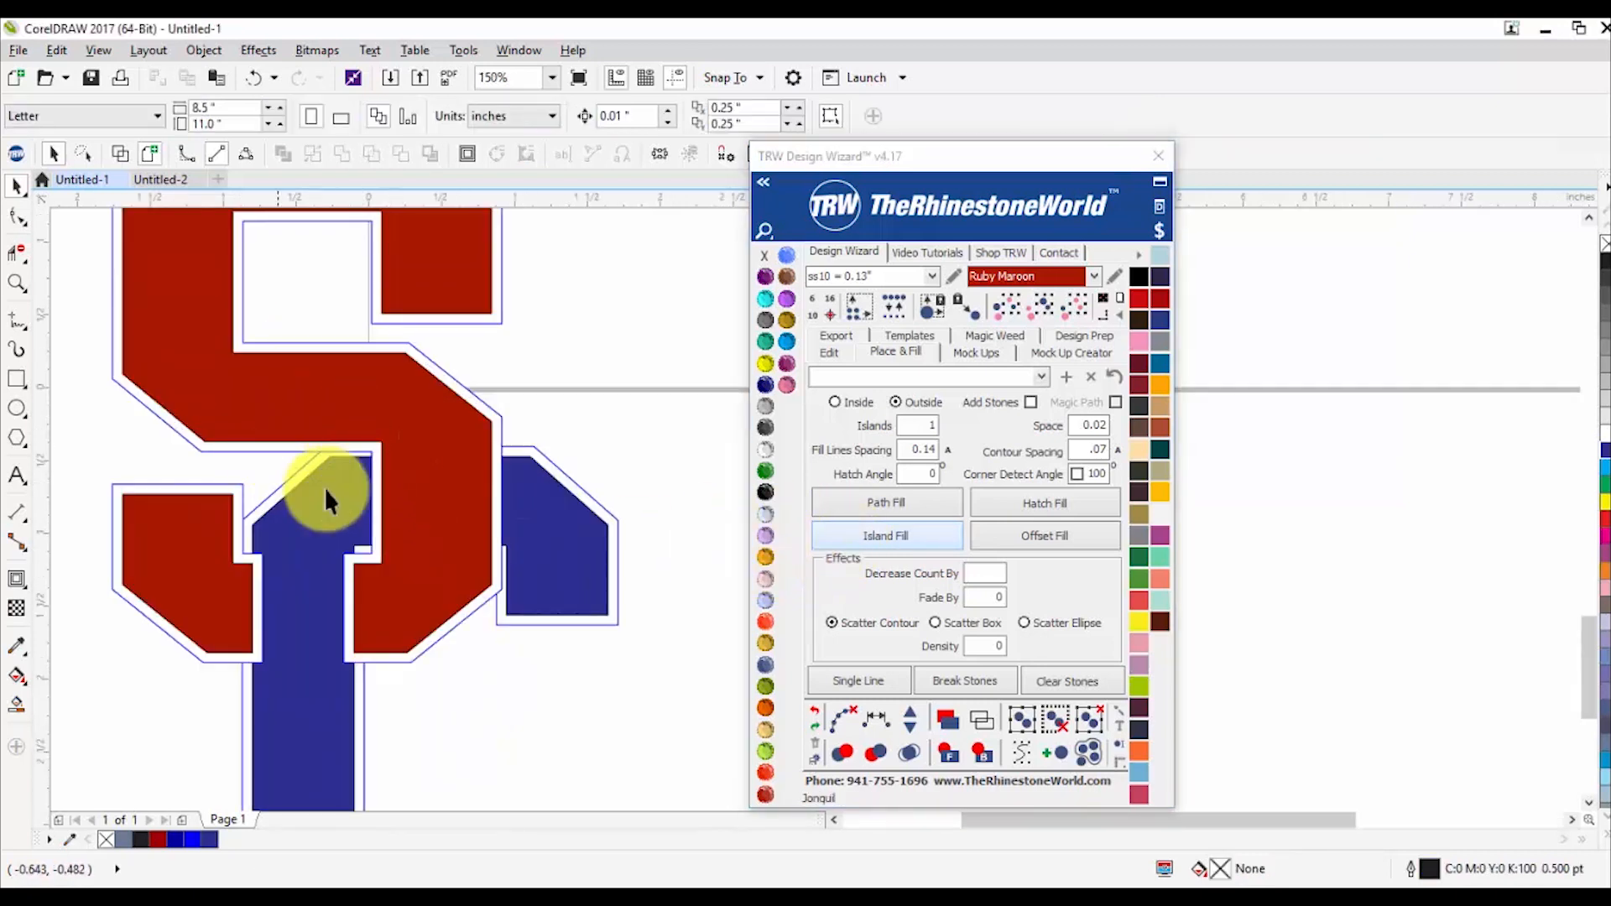
# Step: Weld the contour around the S to the contour around the C and send the welded outline behind the letters
pyautogui.click(499, 440)
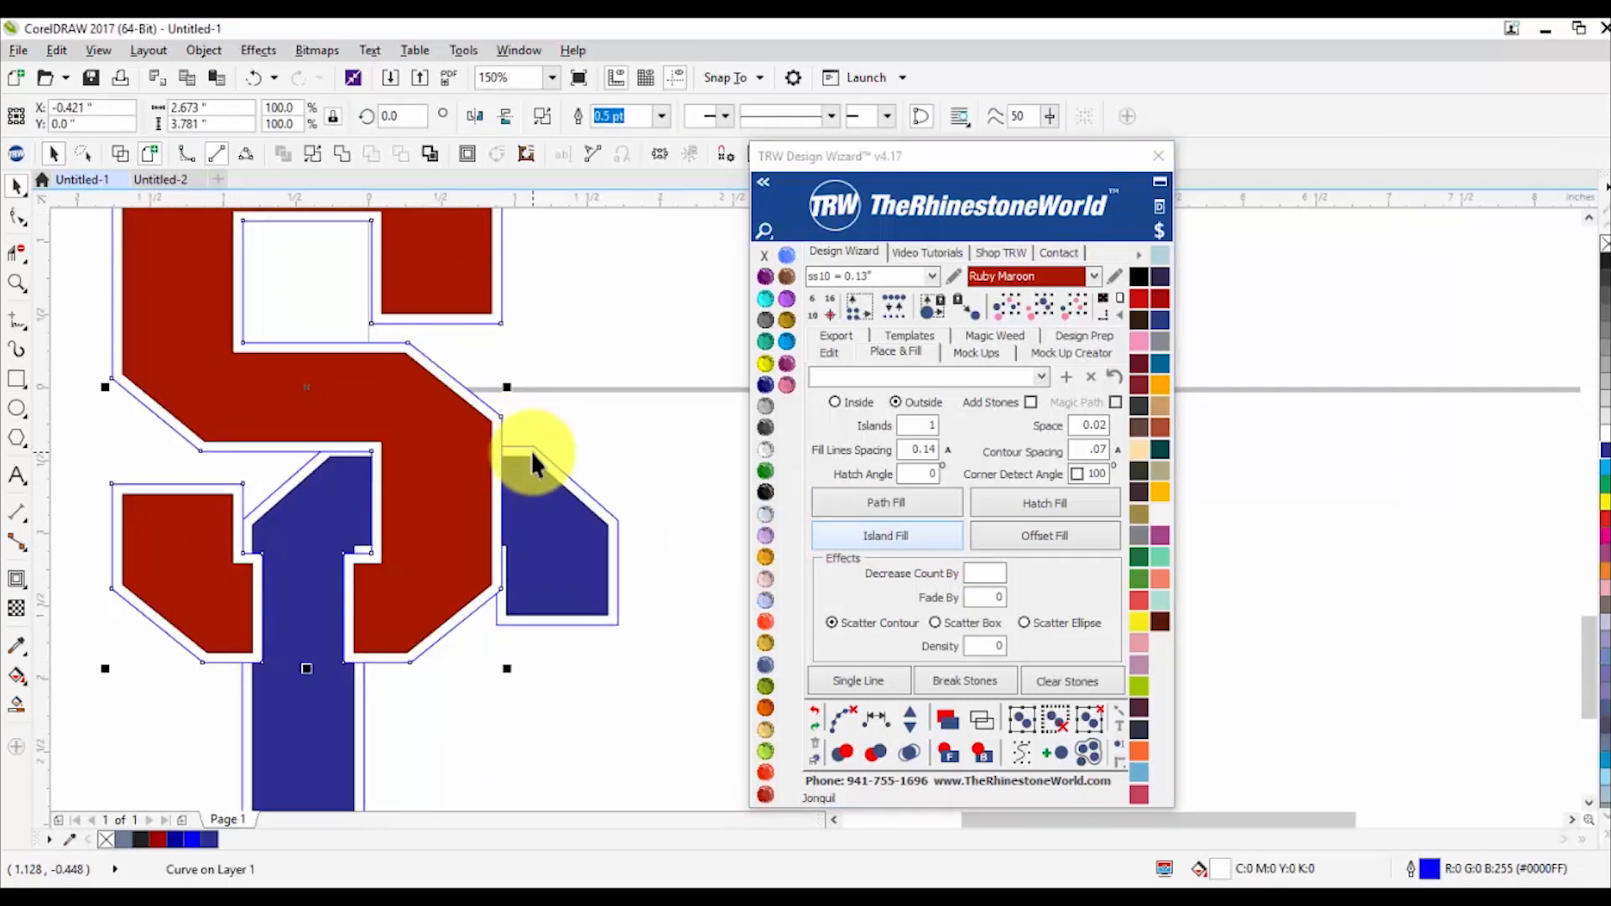
pyautogui.keyDown('shift'); pyautogui.click(532, 451); pyautogui.keyUp('shift')
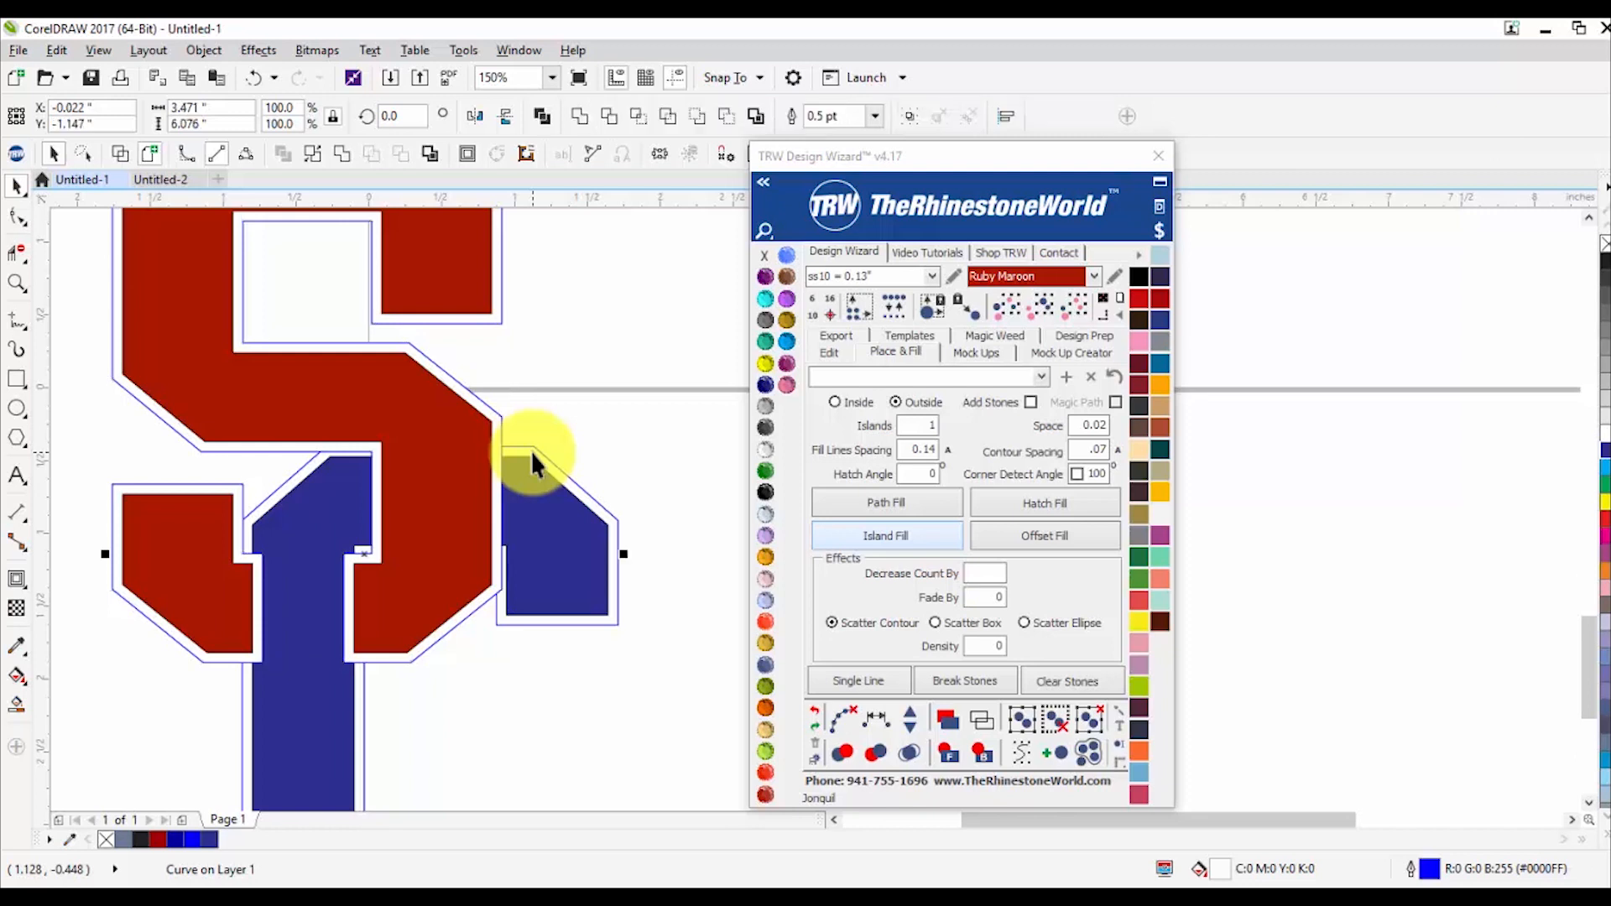
pyautogui.click(586, 122)
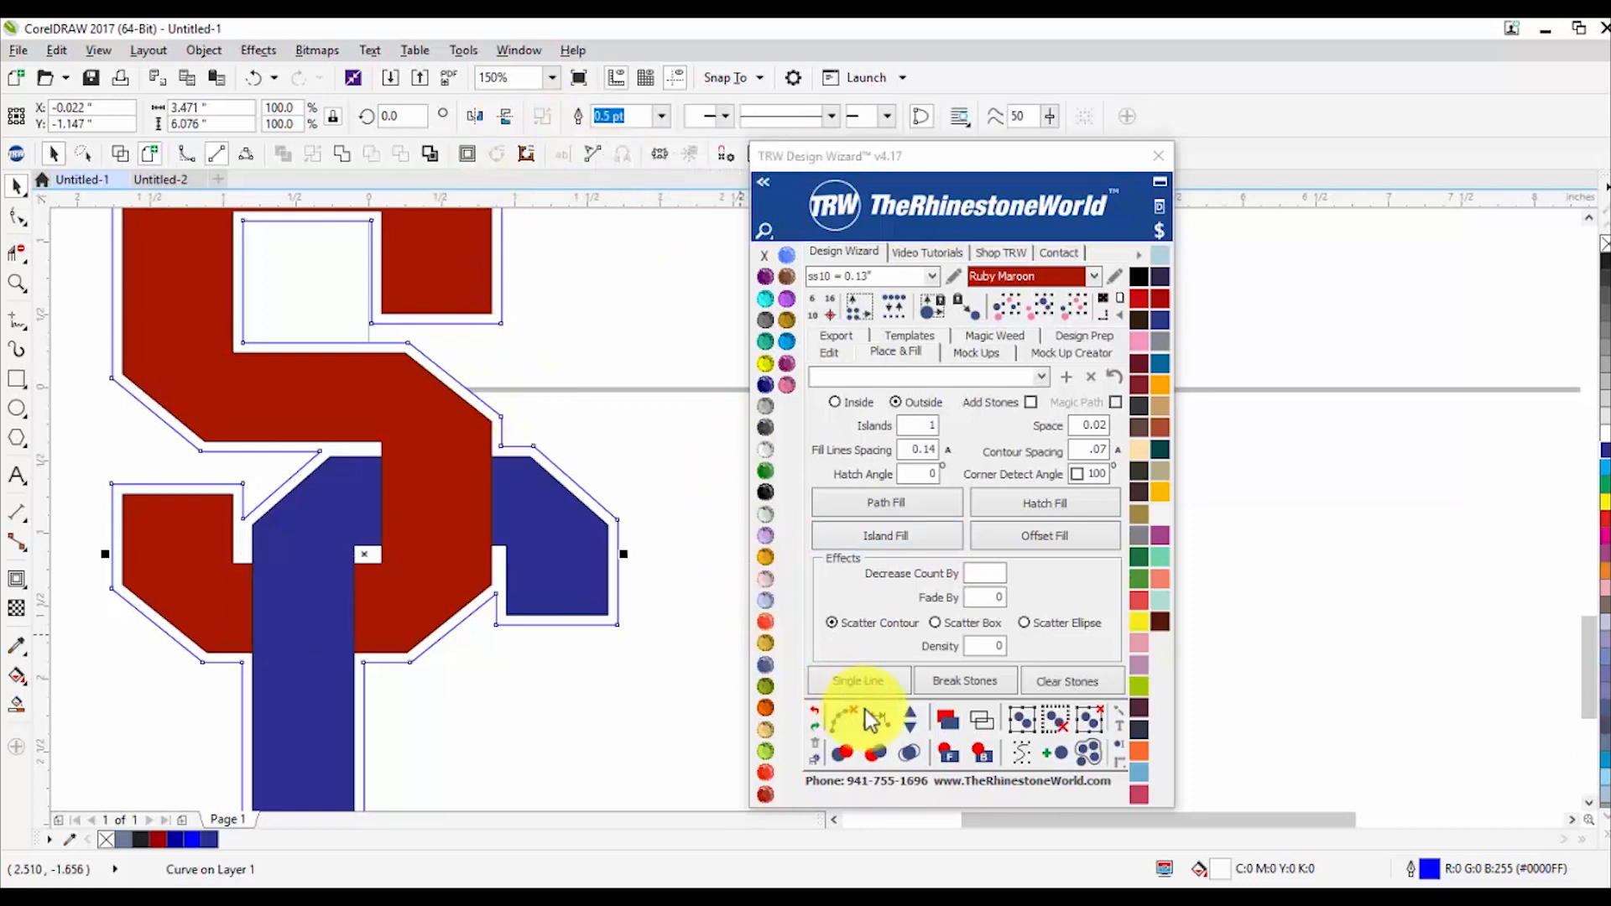
pyautogui.click(980, 753)
# Step: Fill the welded contour with Jet Black and clear its outline
pyautogui.rightClick(765, 493)
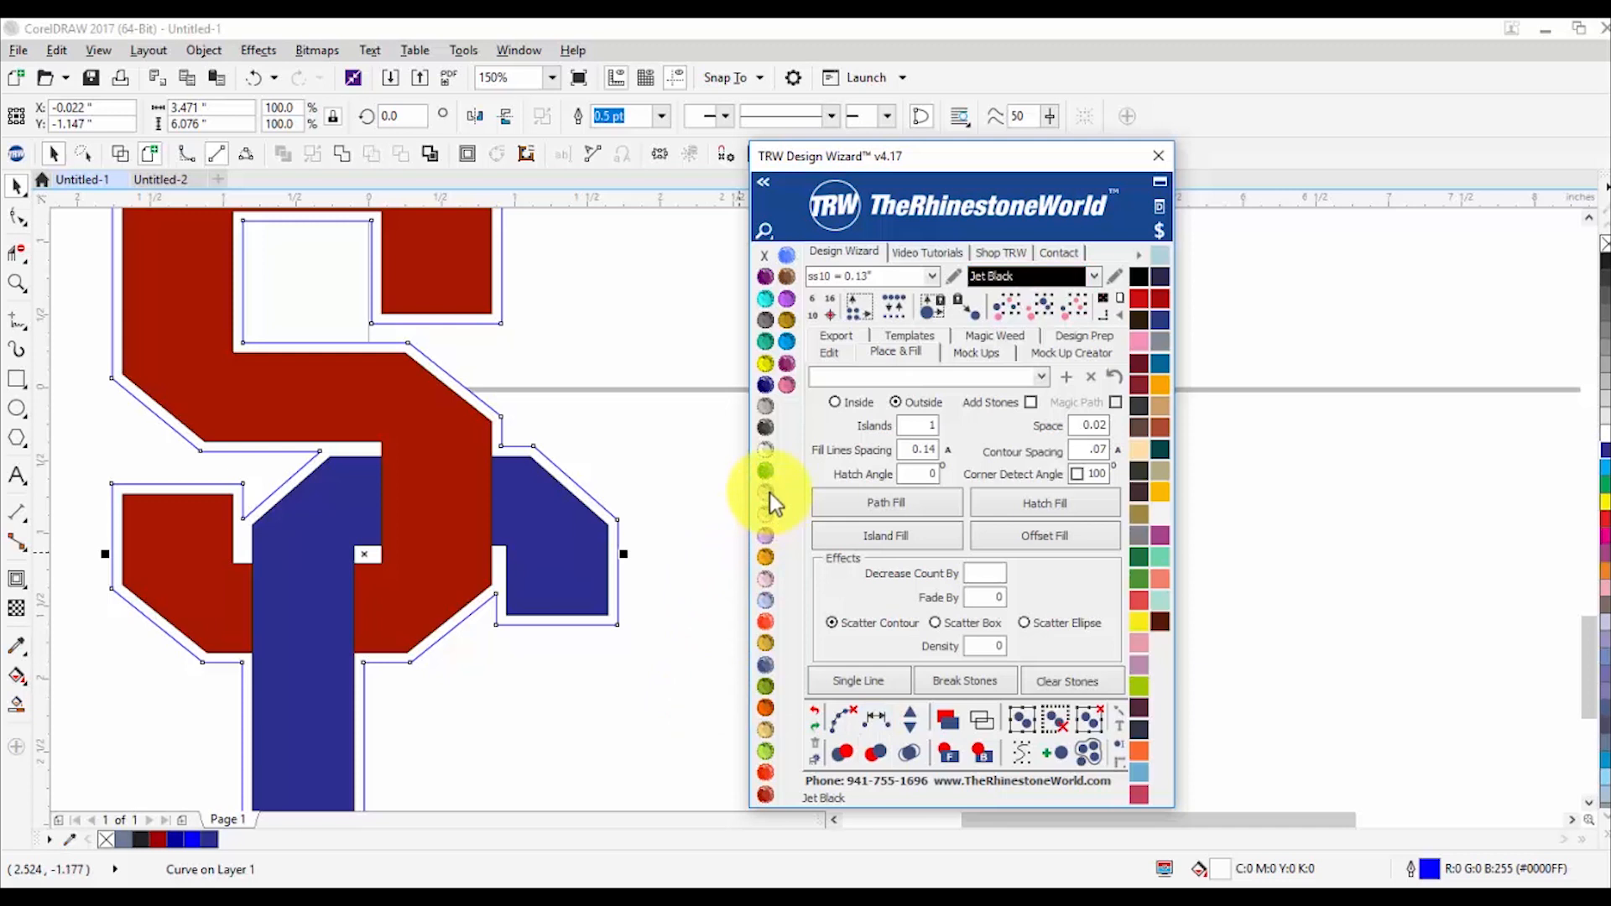
pyautogui.rightClick(759, 252)
pyautogui.click(657, 340)
pyautogui.scroll(-1, 553, 386)
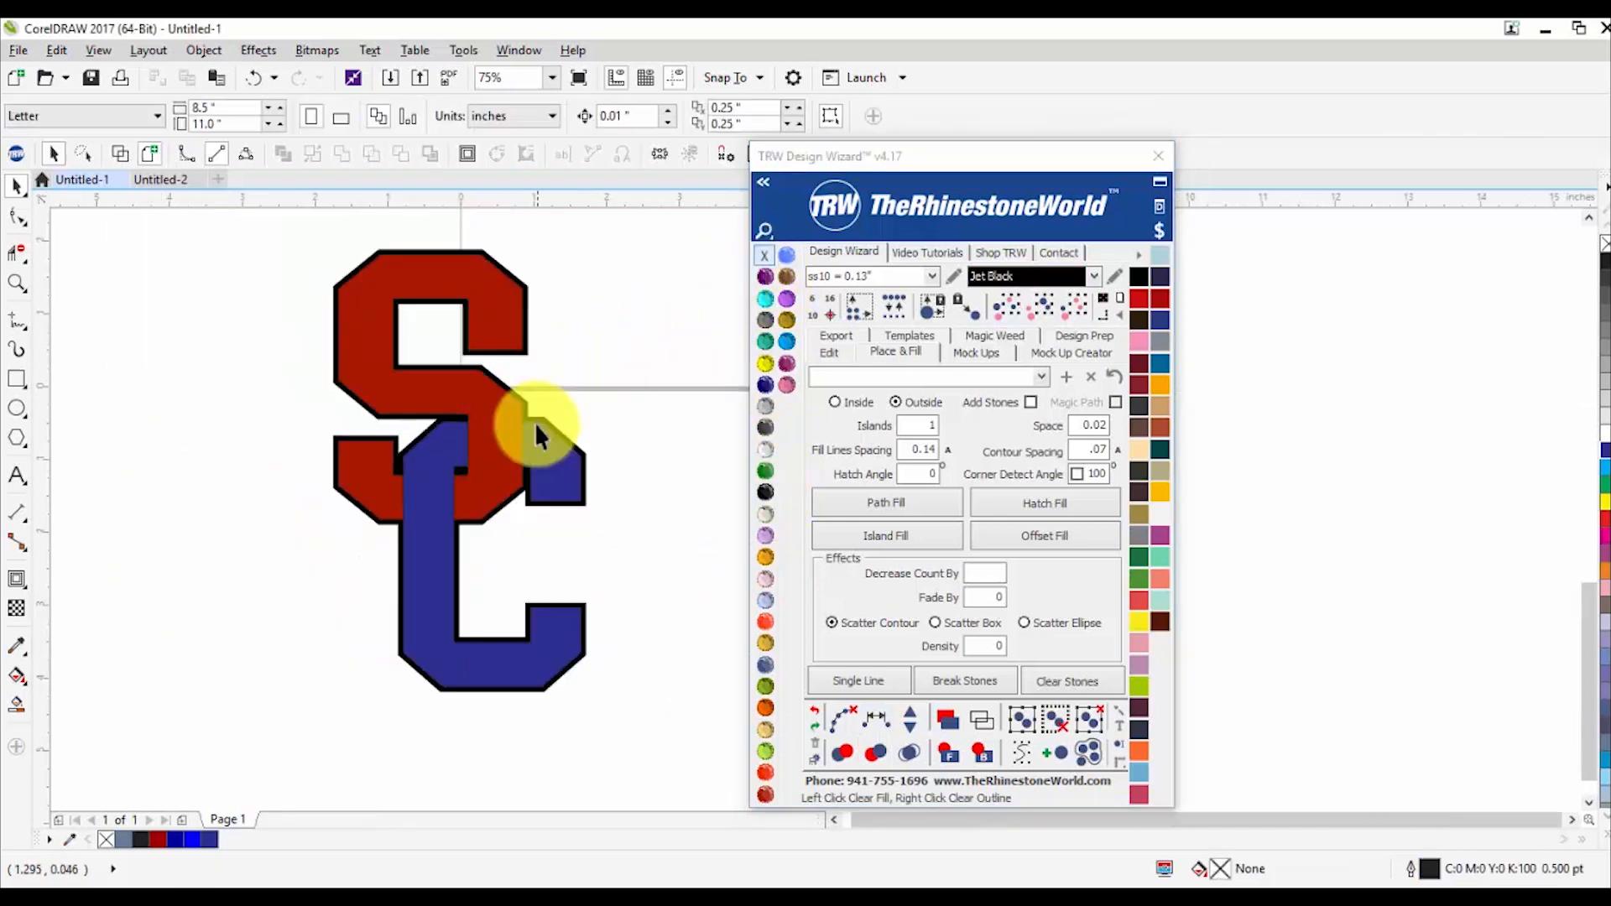
pyautogui.scroll(-1, 386, 531)
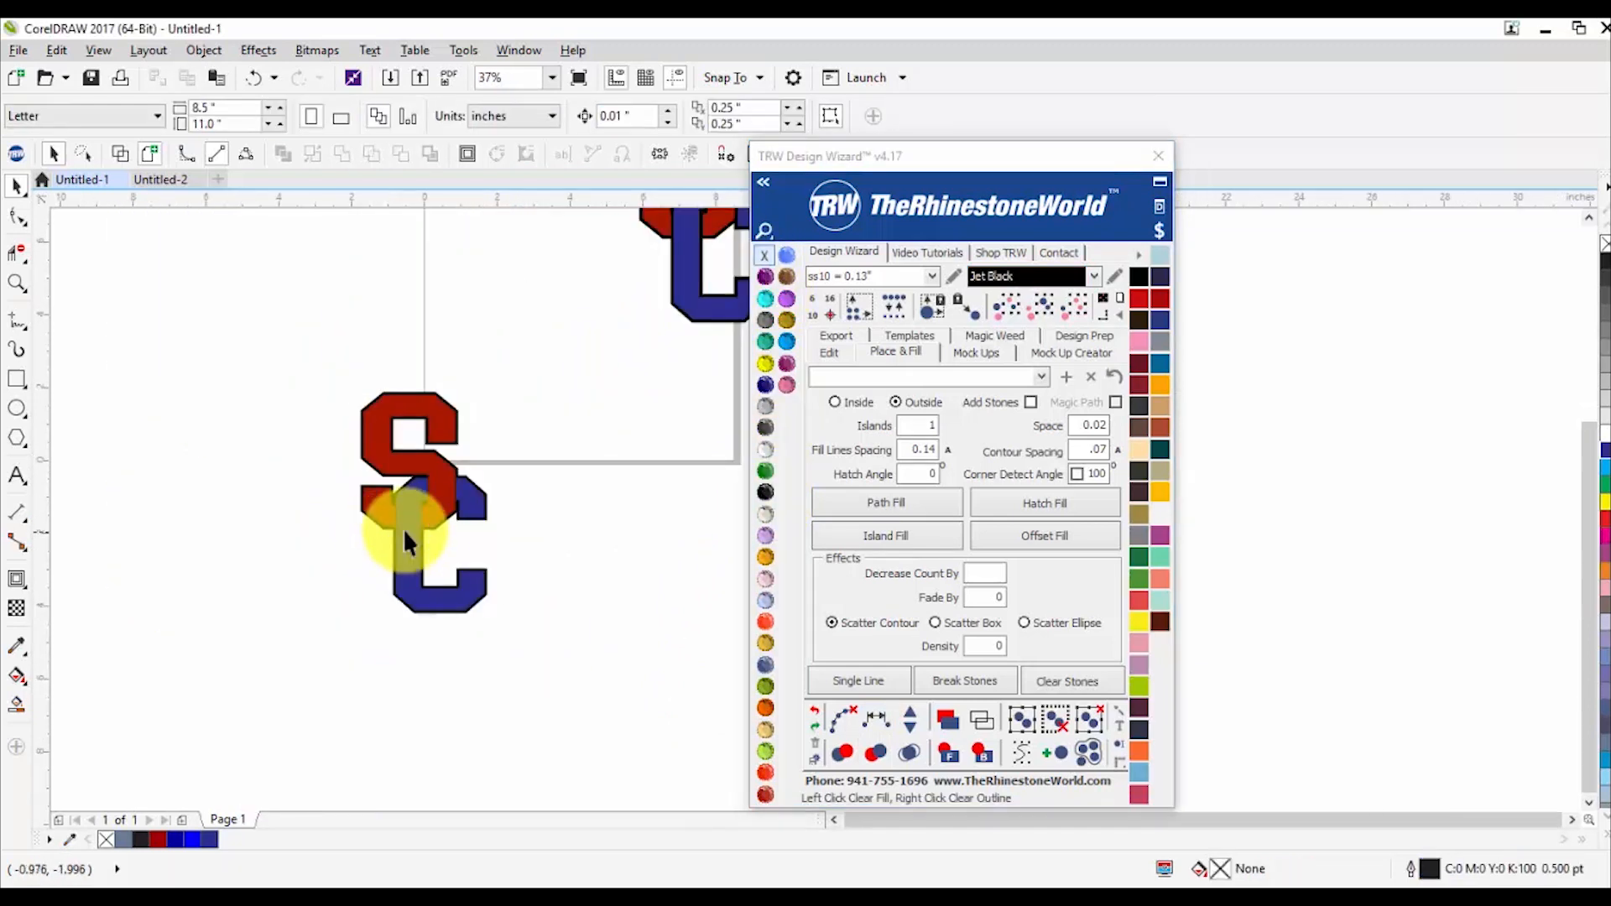
# Step: Move the two edge nodes of the C's upper arm about 0.076 inch left, away from the S, to expose the black background
pyautogui.scroll(1, 506, 502)
pyautogui.scroll(1, 370, 491)
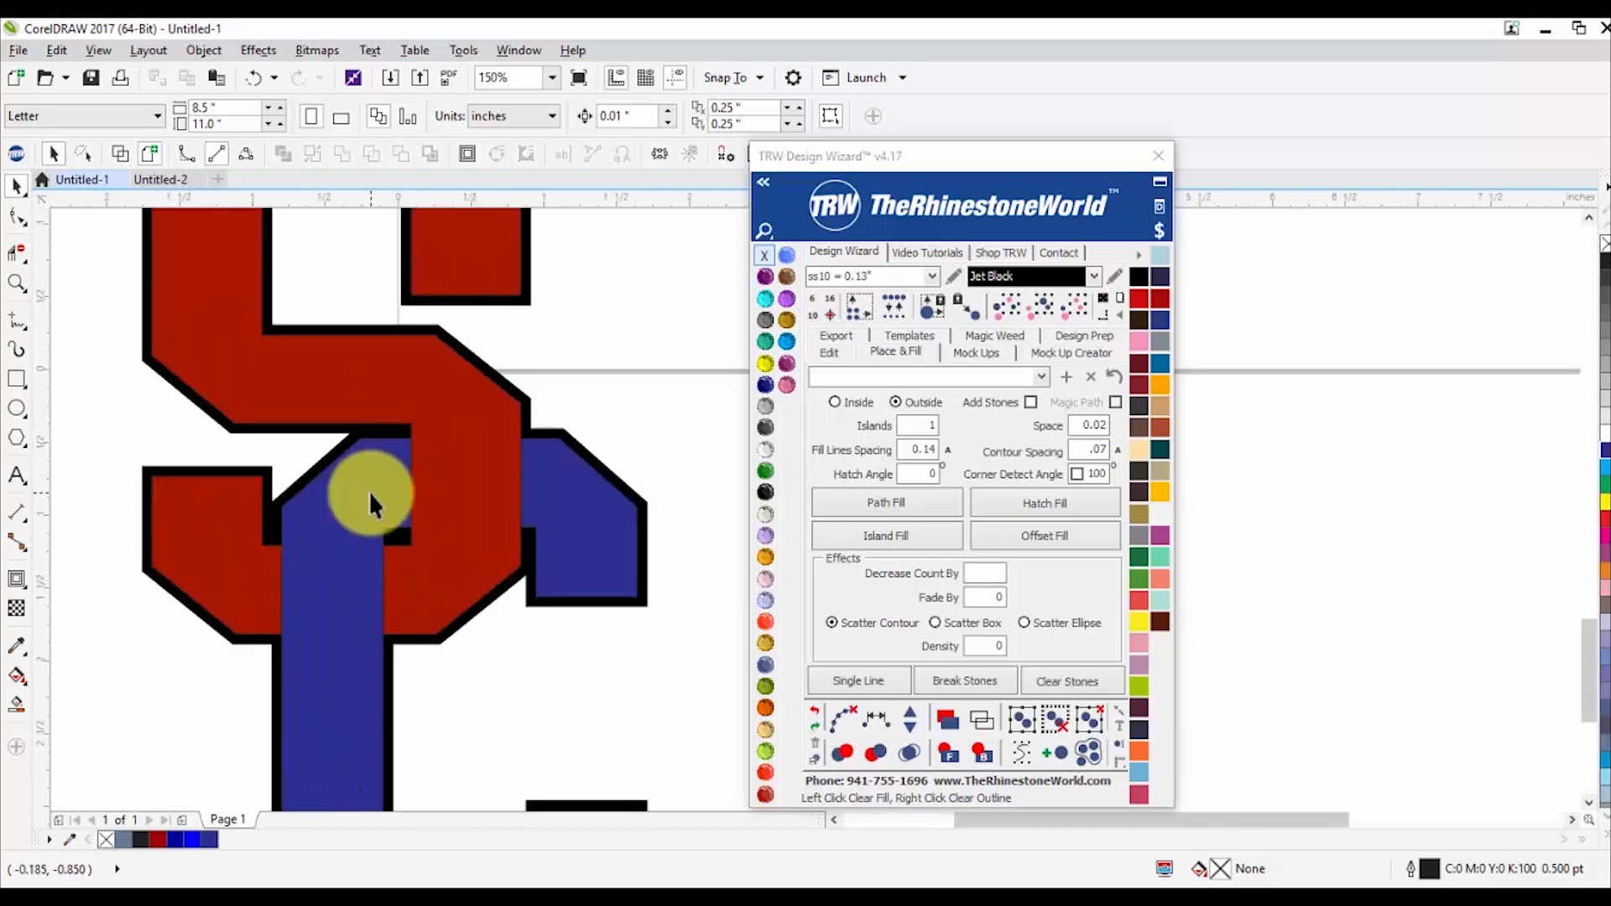
pyautogui.scroll(1, 370, 491)
pyautogui.scroll(1, 388, 496)
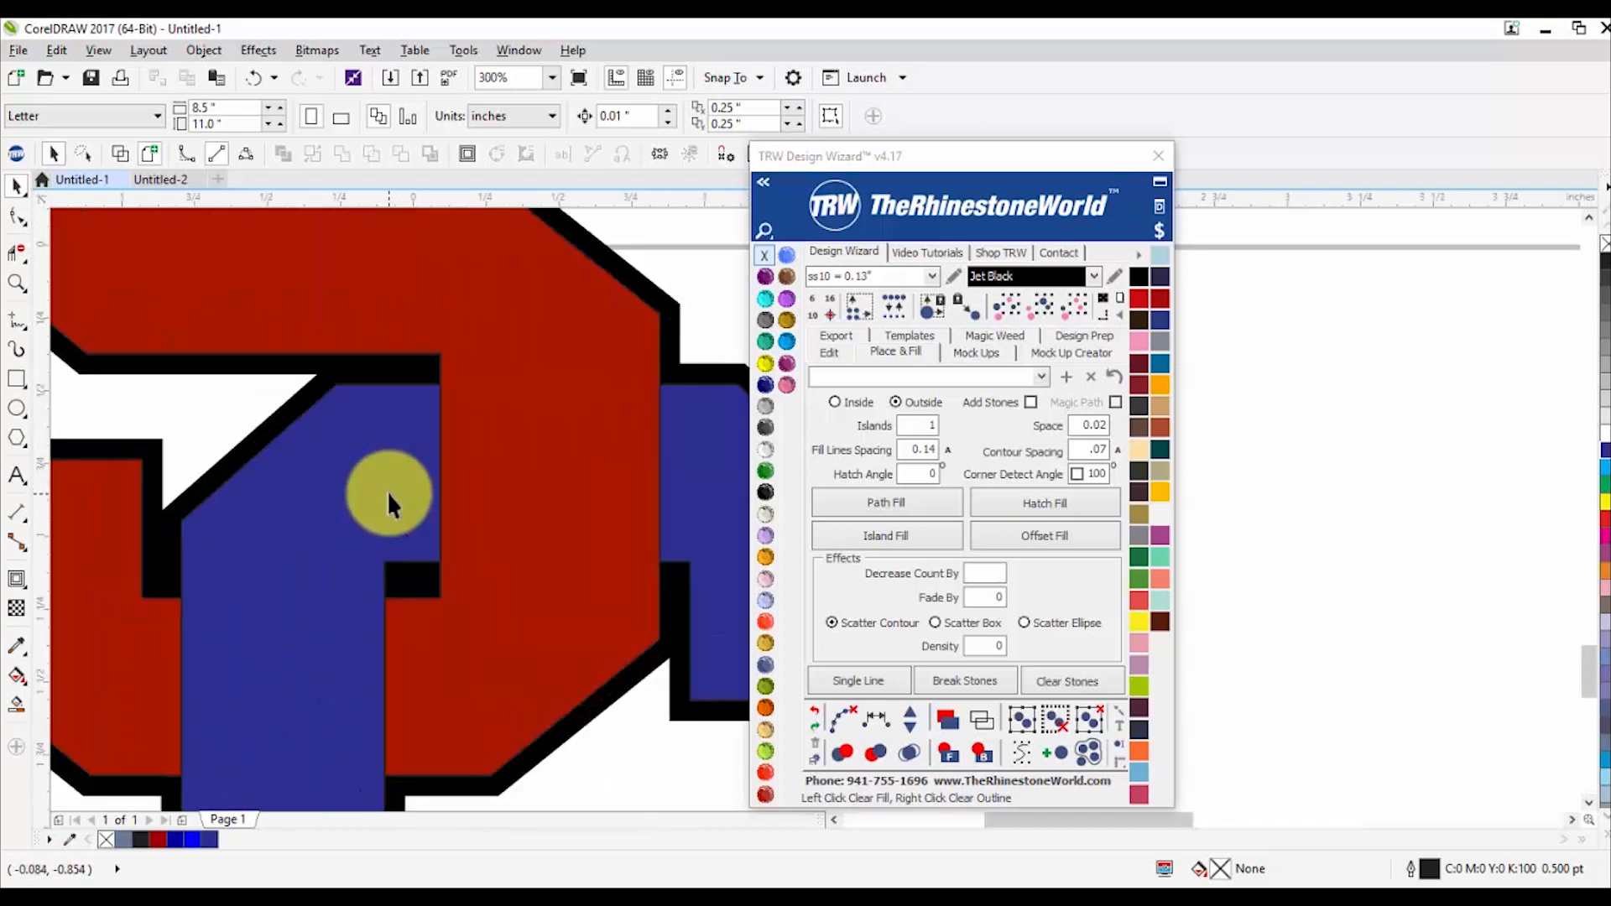
pyautogui.scroll(-1, 387, 471)
pyautogui.doubleClick(389, 470)
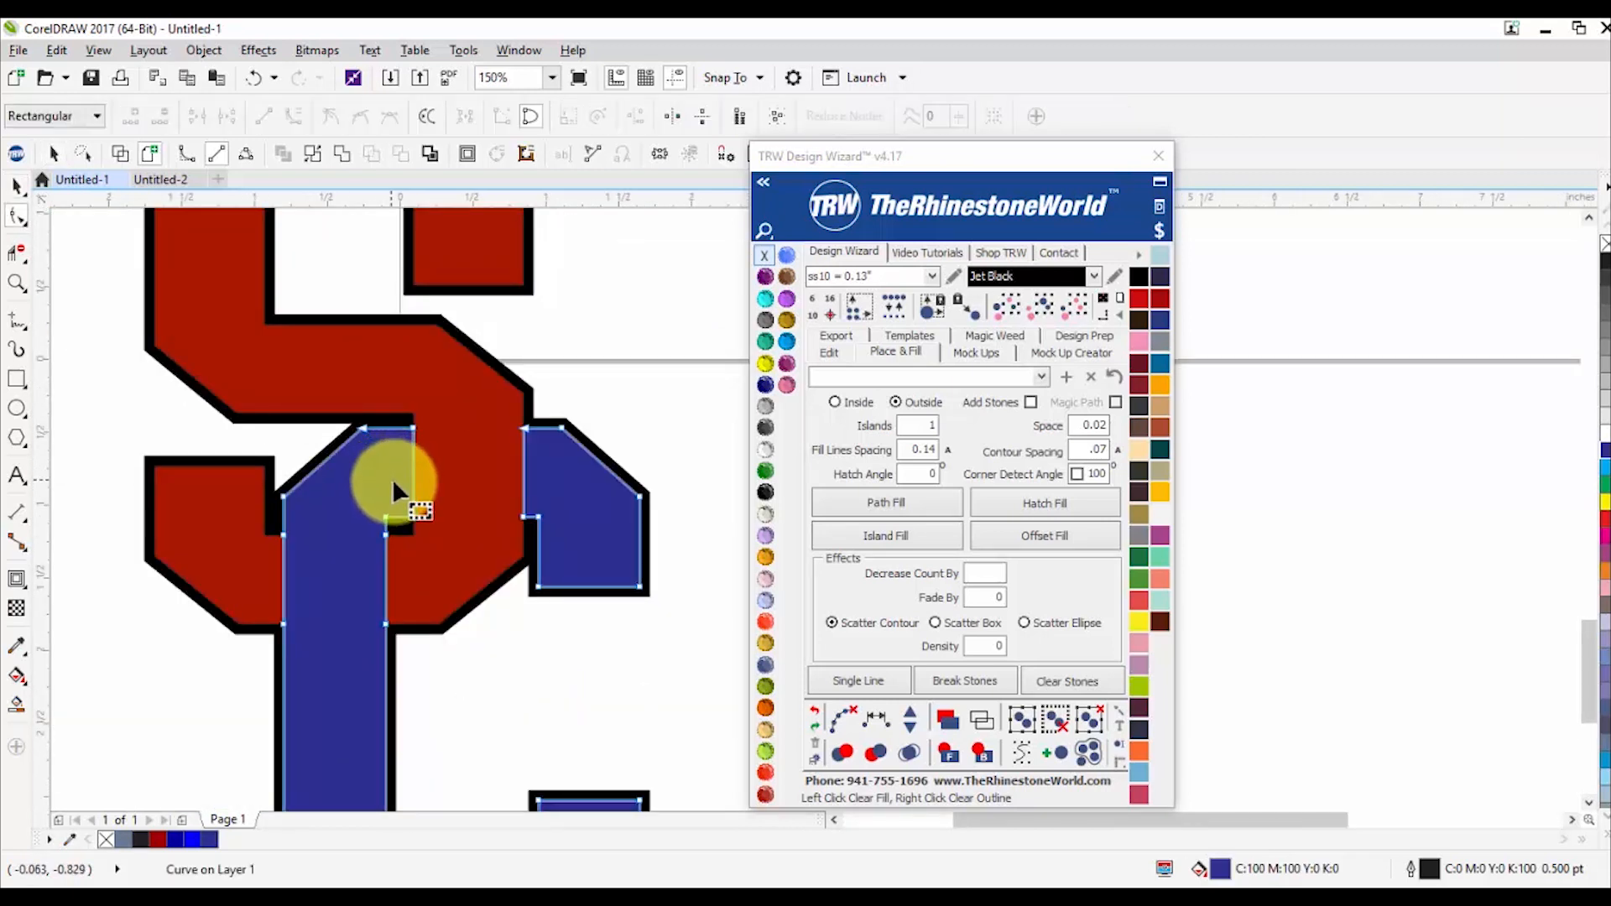
pyautogui.scroll(1, 411, 441)
pyautogui.moveTo(445, 394); pyautogui.dragTo(417, 596)
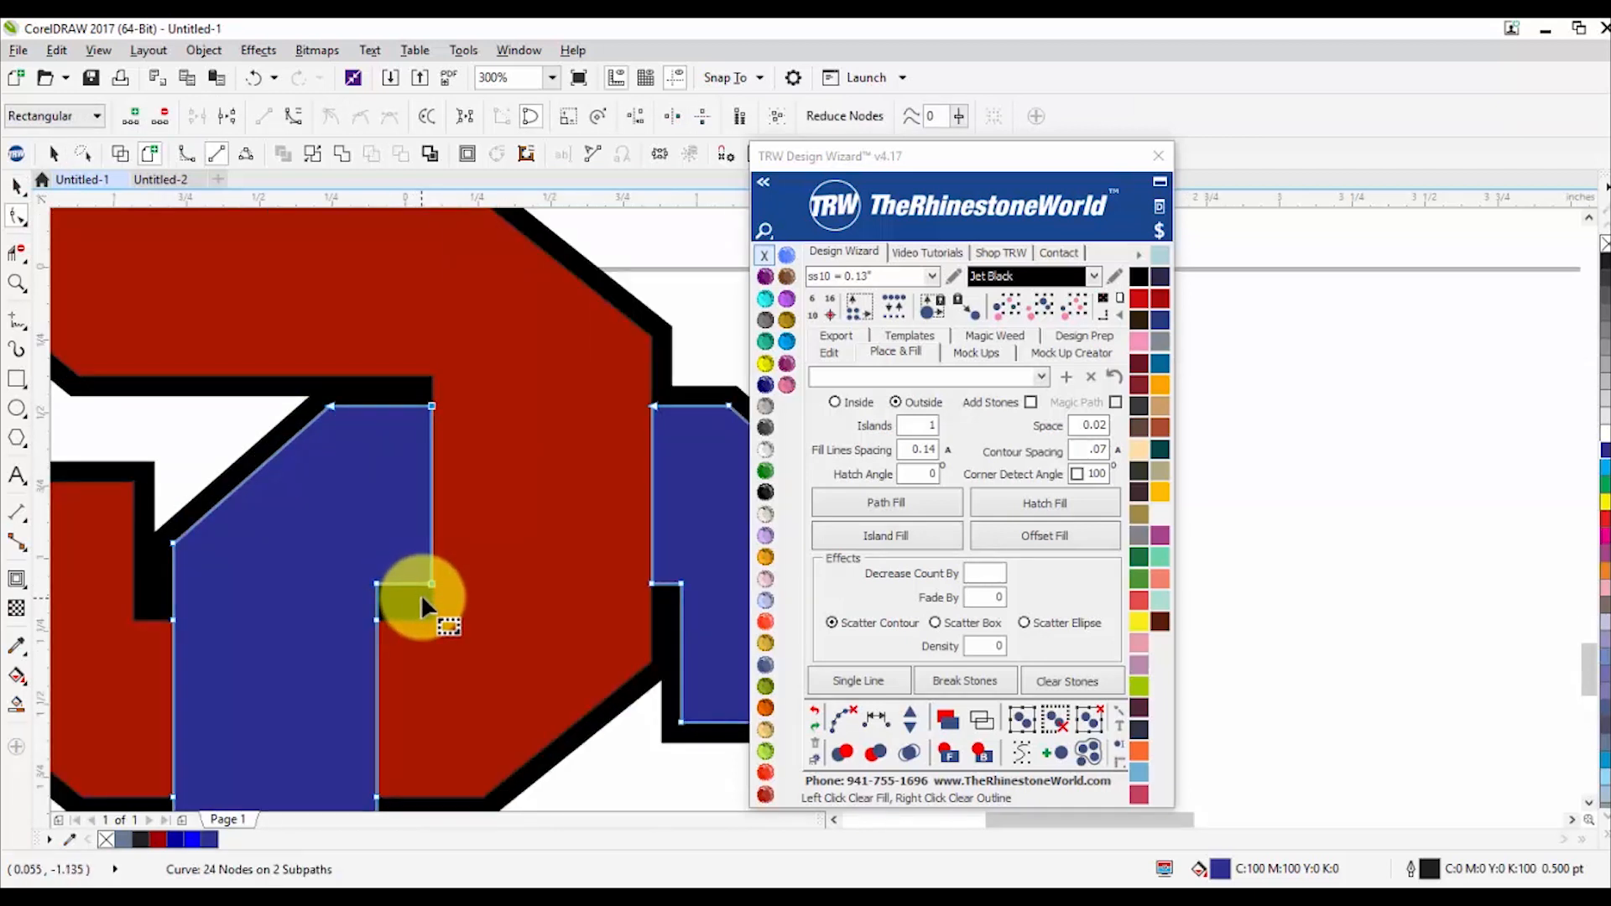
pyautogui.scroll(1, 421, 593)
pyautogui.moveTo(438, 578); pyautogui.dragTo(394, 576)
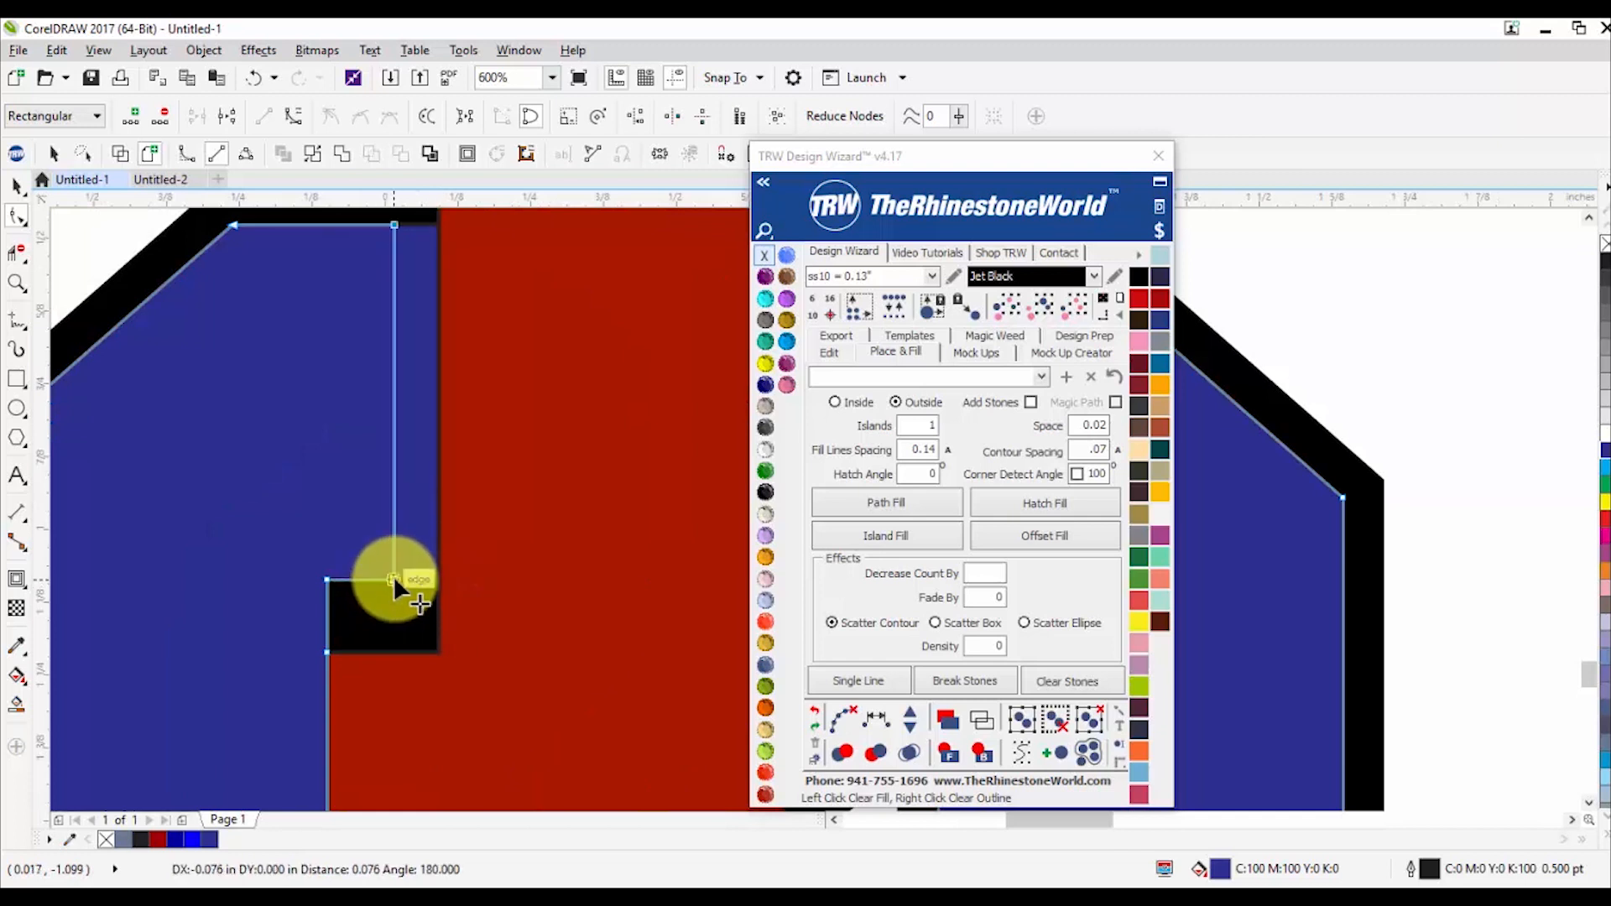
# Step: Move the left edge nodes of the C's upper-right tip slightly right to open a black gap beside the S
pyautogui.scroll(-2, 394, 575)
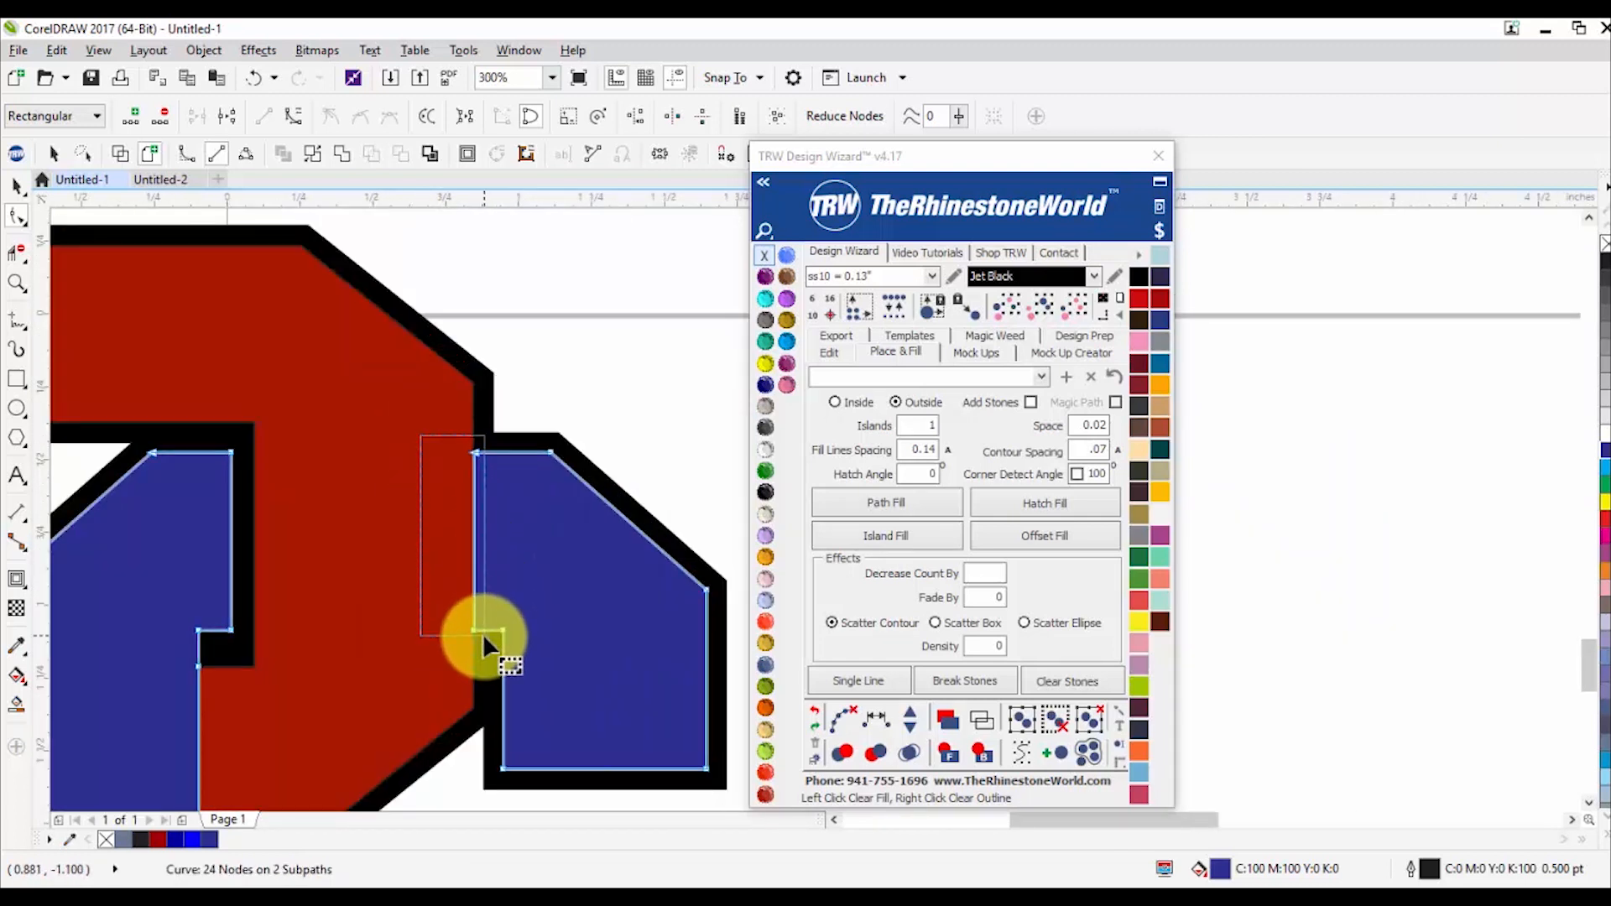
pyautogui.moveTo(475, 630); pyautogui.dragTo(498, 621)
pyautogui.scroll(2, 491, 616)
pyautogui.scroll(-5, 495, 588)
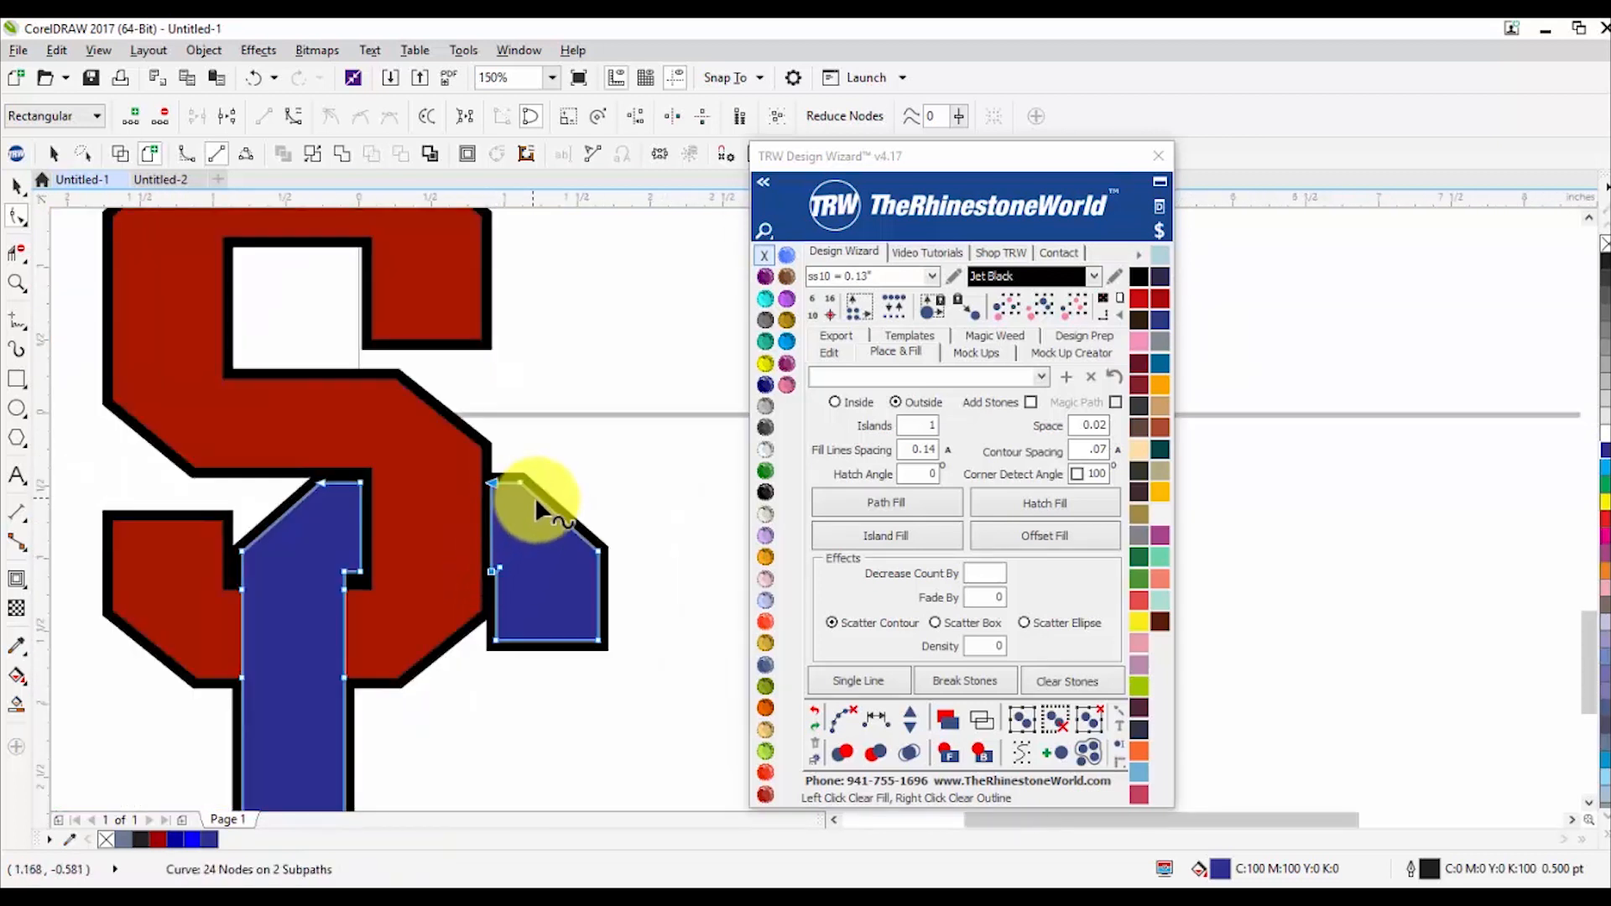
# Step: Move the right edge nodes of the S's lower-left piece away from the C's stem, aligning them with the black contour's edge
pyautogui.scroll(-1, 470, 570)
pyautogui.scroll(4, 406, 582)
pyautogui.click(396, 514)
pyautogui.moveTo(472, 375); pyautogui.dragTo(413, 599)
pyautogui.scroll(4, 418, 643)
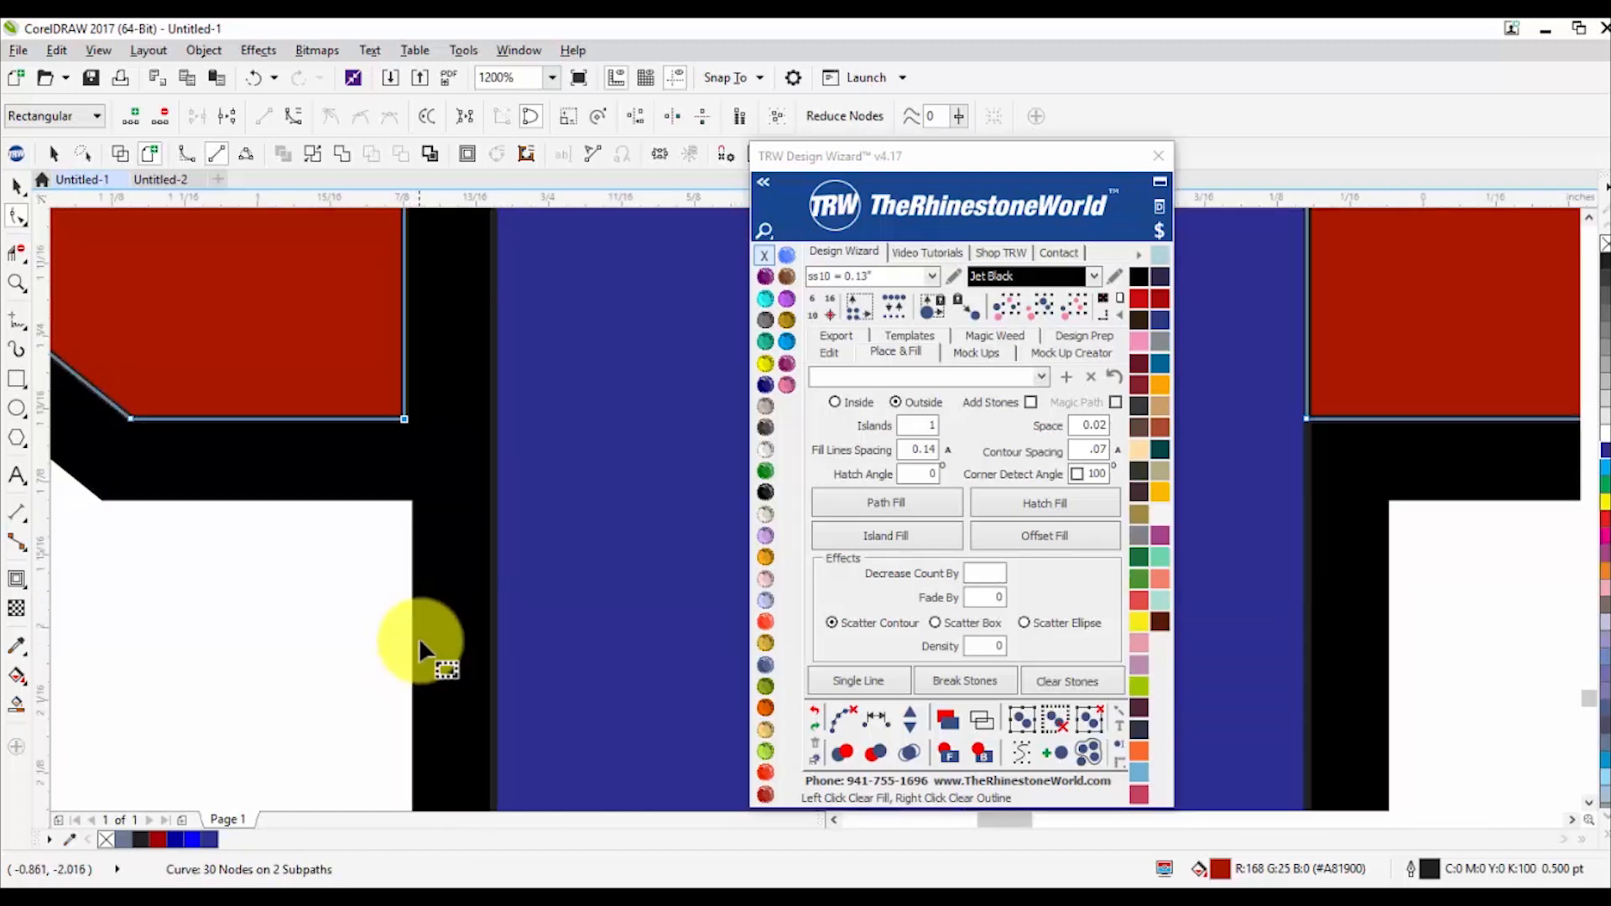
pyautogui.moveTo(404, 417); pyautogui.dragTo(415, 417)
# Step: Move the S's edge nodes on the right side of the C's stem to the right to open a matching black gap
pyautogui.scroll(-3, 393, 442)
pyautogui.scroll(1, 531, 382)
pyautogui.moveTo(391, 334); pyautogui.dragTo(490, 539)
pyautogui.scroll(1, 448, 537)
pyautogui.scroll(-1, 424, 548)
pyautogui.moveTo(404, 333); pyautogui.dragTo(440, 483)
pyautogui.moveTo(425, 541); pyautogui.dragTo(443, 536)
# Step: Leave node editing, select all pieces of the logo to check the black gaps between the letters, and clear the selection
pyautogui.press('space')
pyautogui.click(537, 631)
pyautogui.scroll(-2, 388, 554)
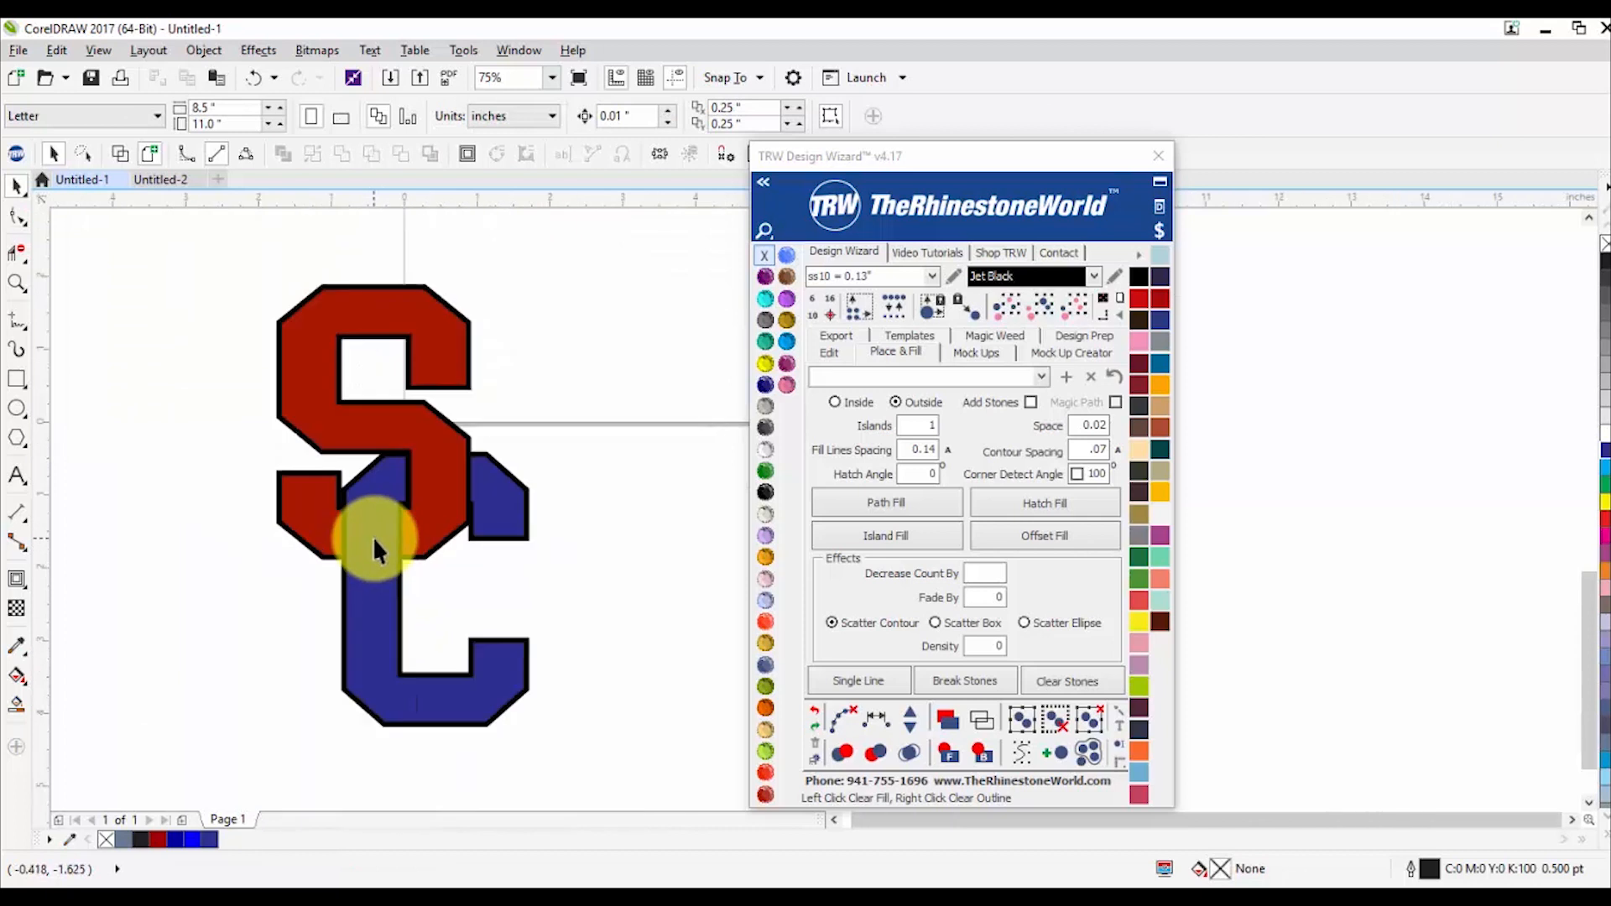
pyautogui.moveTo(212, 259); pyautogui.dragTo(604, 773)
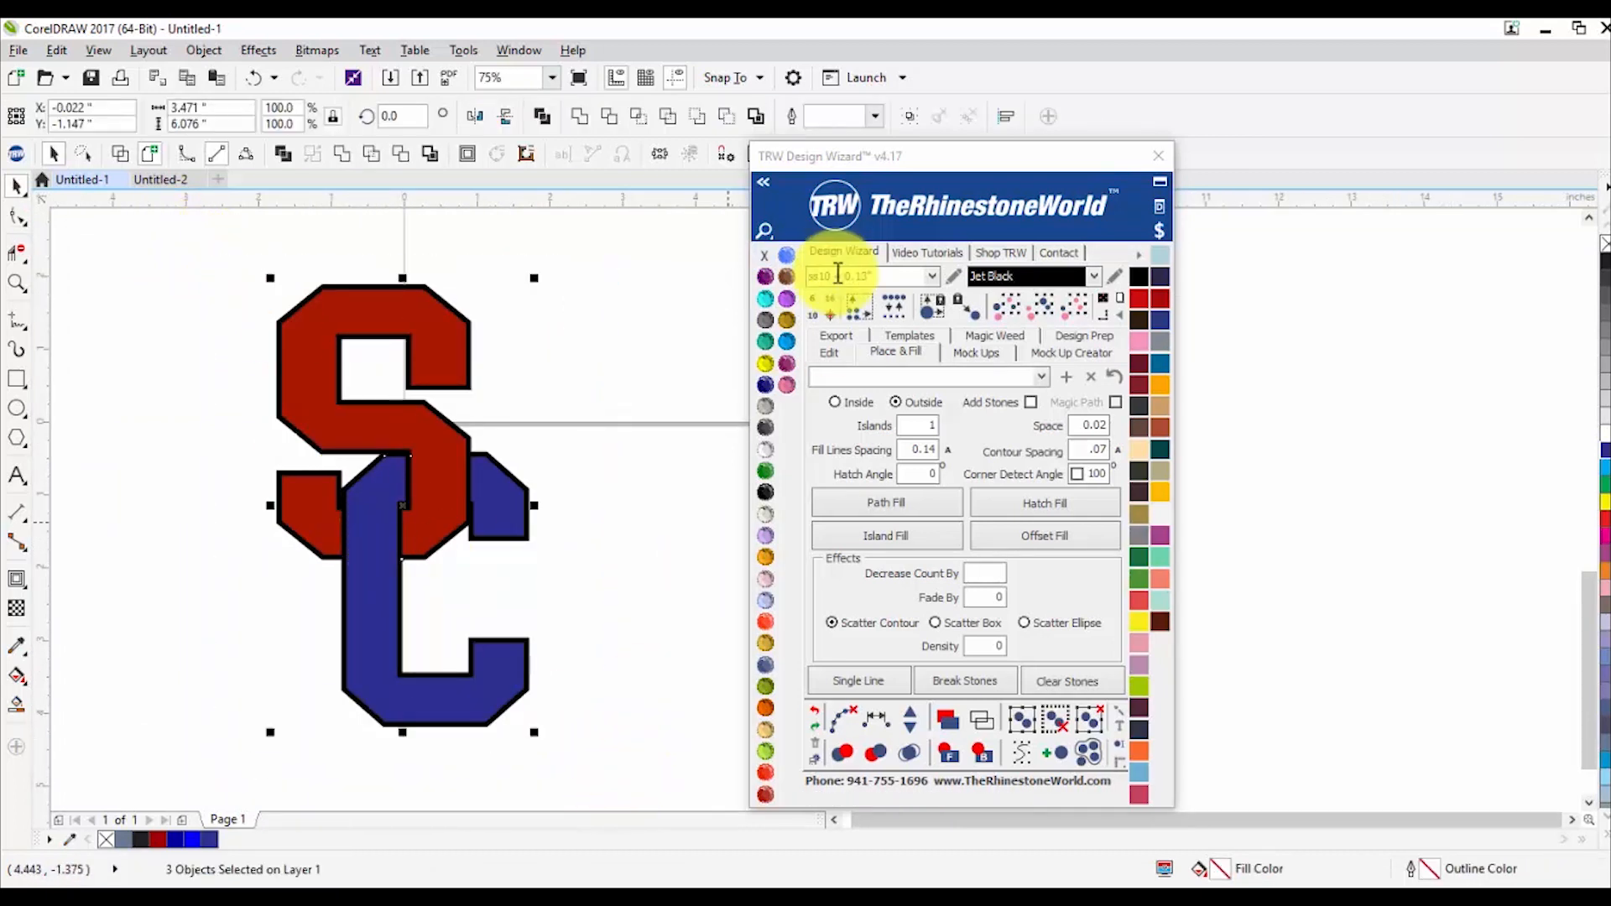
pyautogui.click(569, 417)
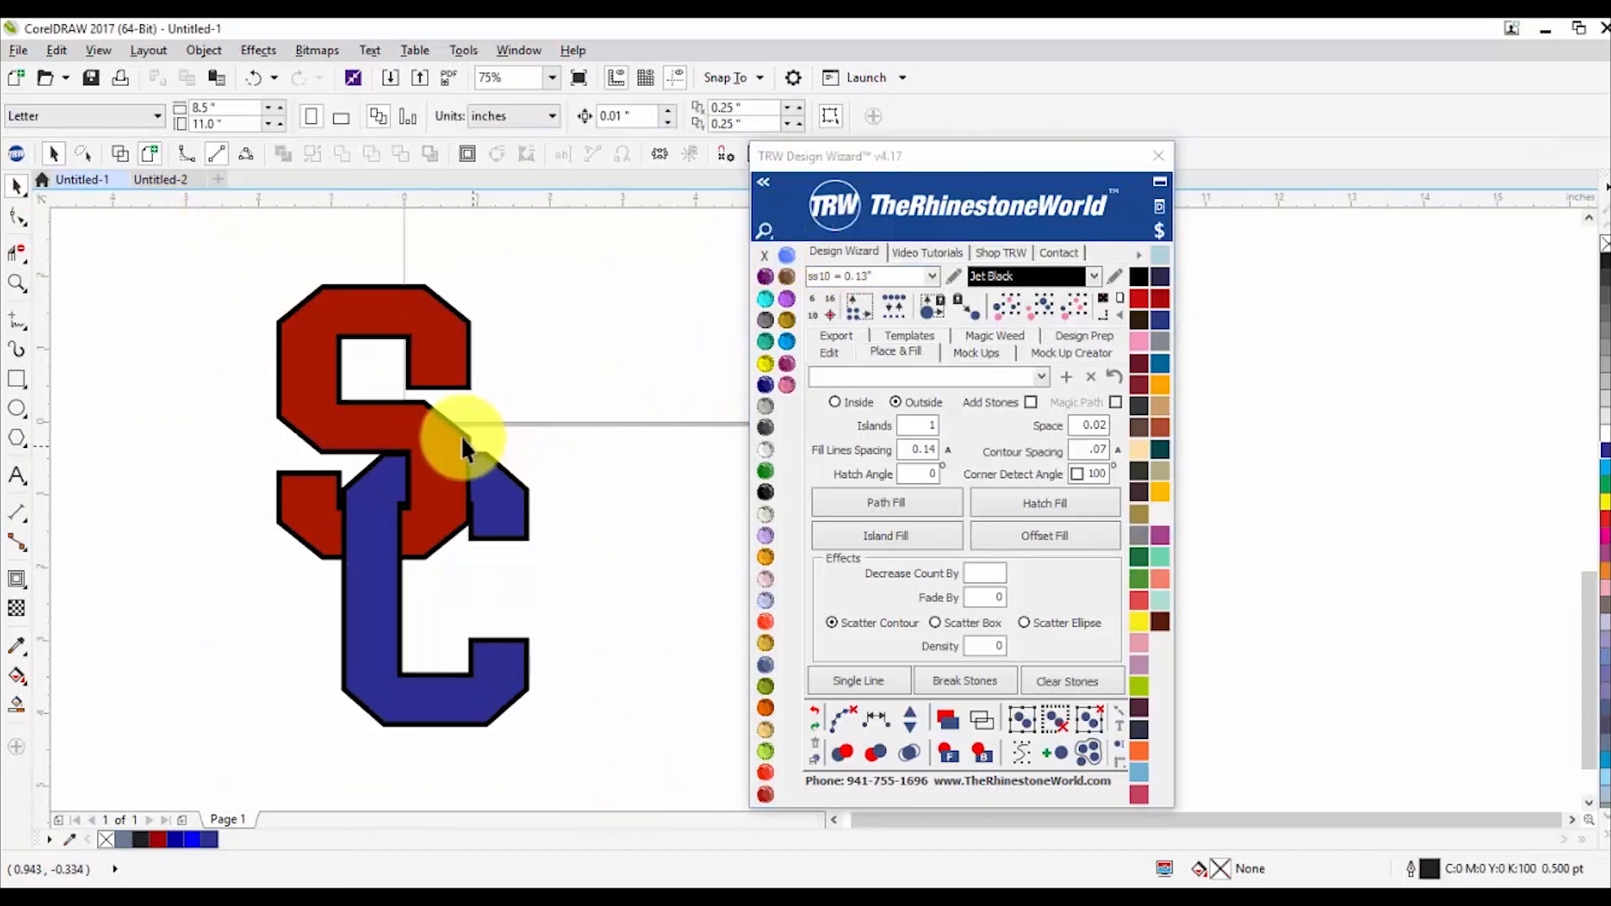